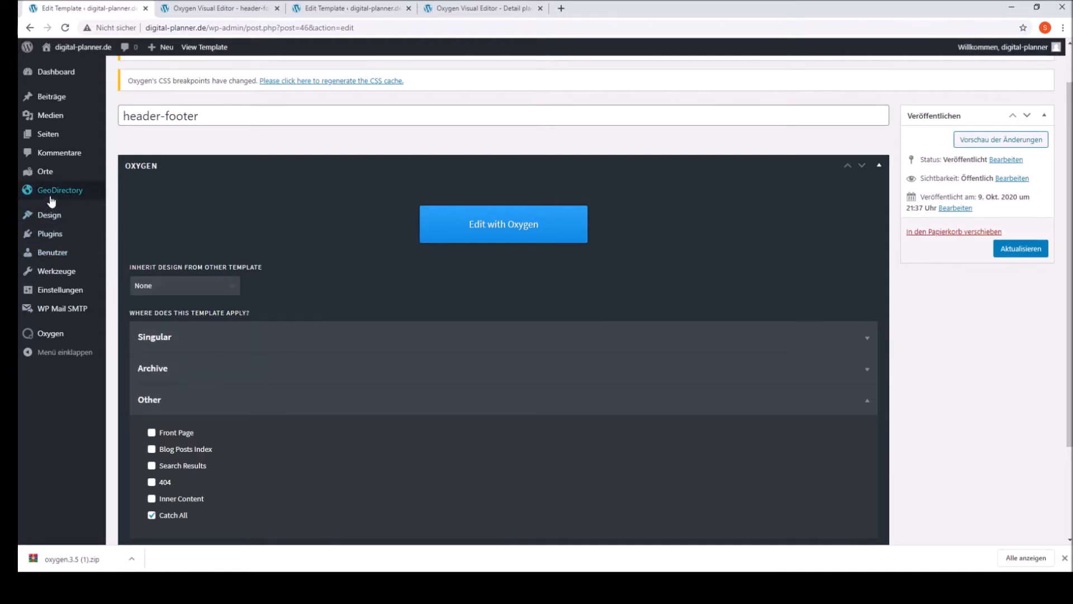
Step: Review the header-footer template's inheritance, application rules and priority settings
{"action": "mouse_move", "coordinate": [71, 339]}
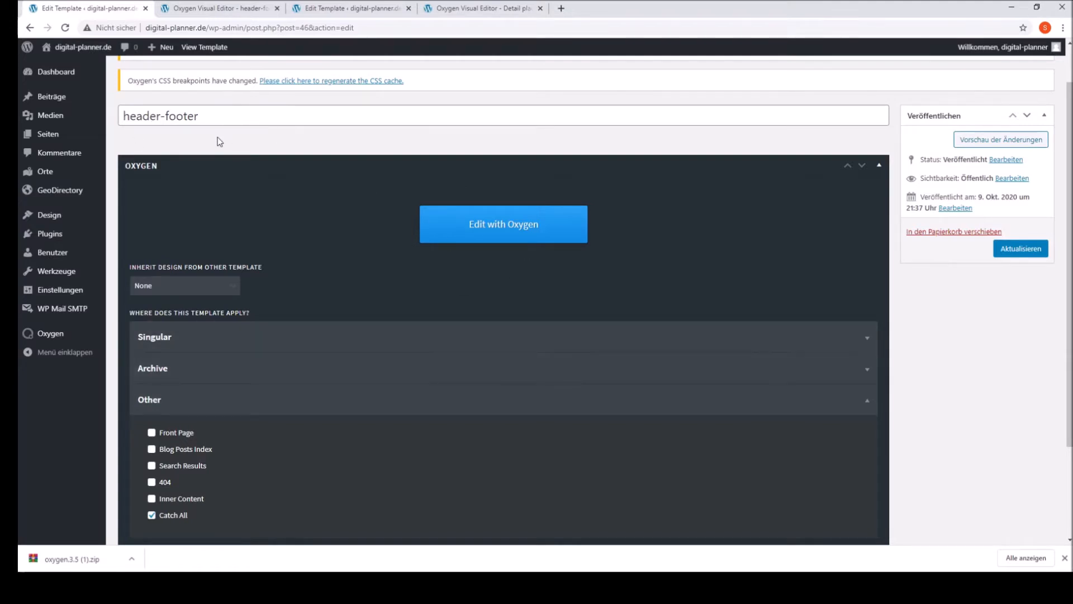
{"action": "scroll", "coordinate": [216, 79], "scroll_direction": "up", "scroll_amount": 1}
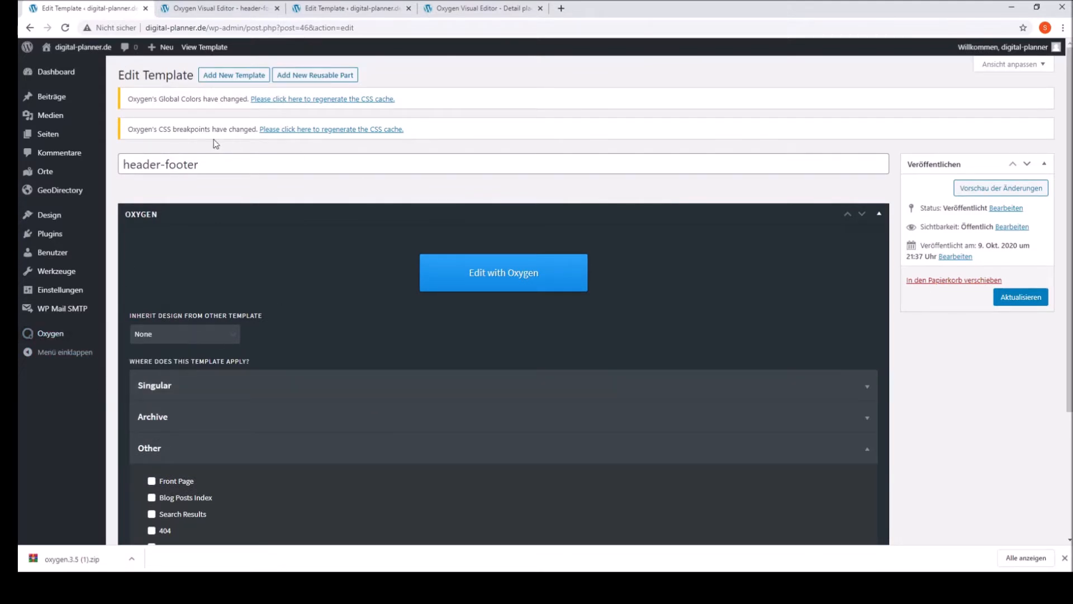
{"action": "scroll", "coordinate": [546, 370], "scroll_direction": "down", "scroll_amount": 3}
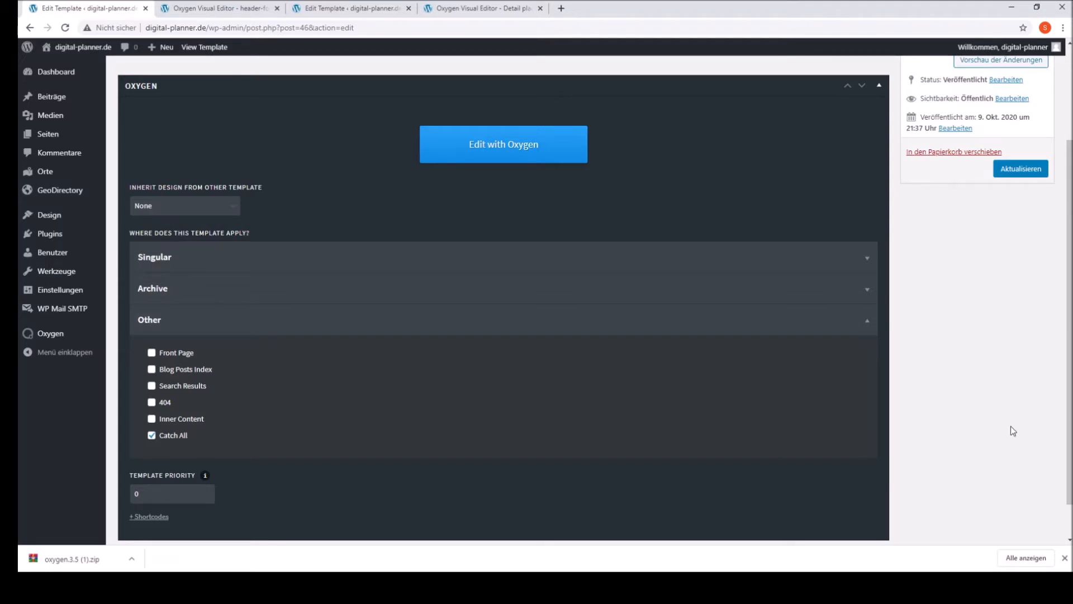
{"action": "scroll", "coordinate": [1010, 426], "scroll_direction": "up", "scroll_amount": 3}
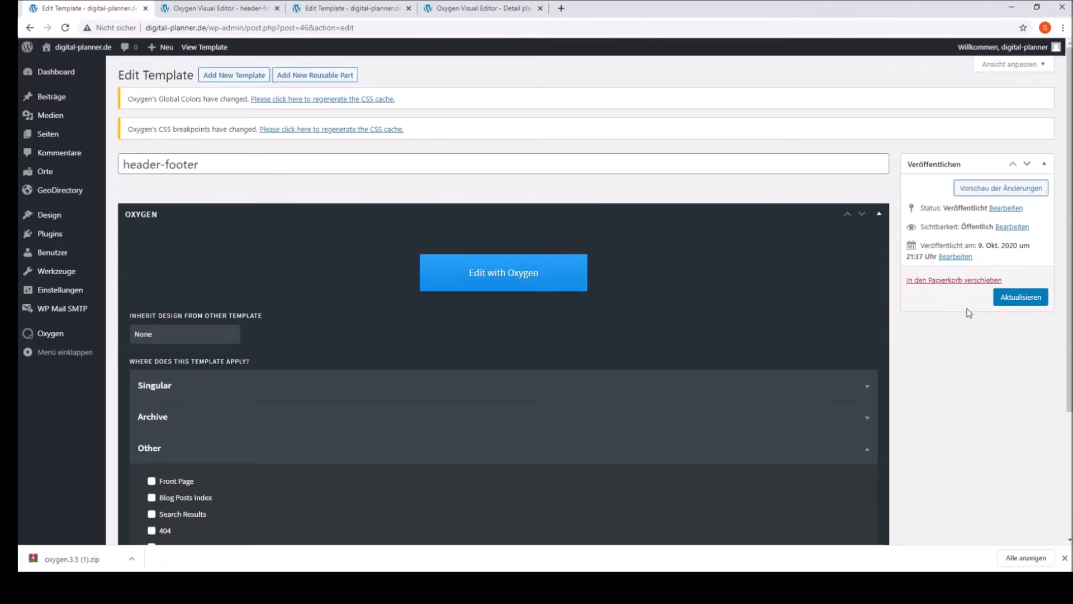
Step: Open the header-footer template in the visual editor and examine its header rows, page content and footer
{"action": "left_click", "coordinate": [224, 8]}
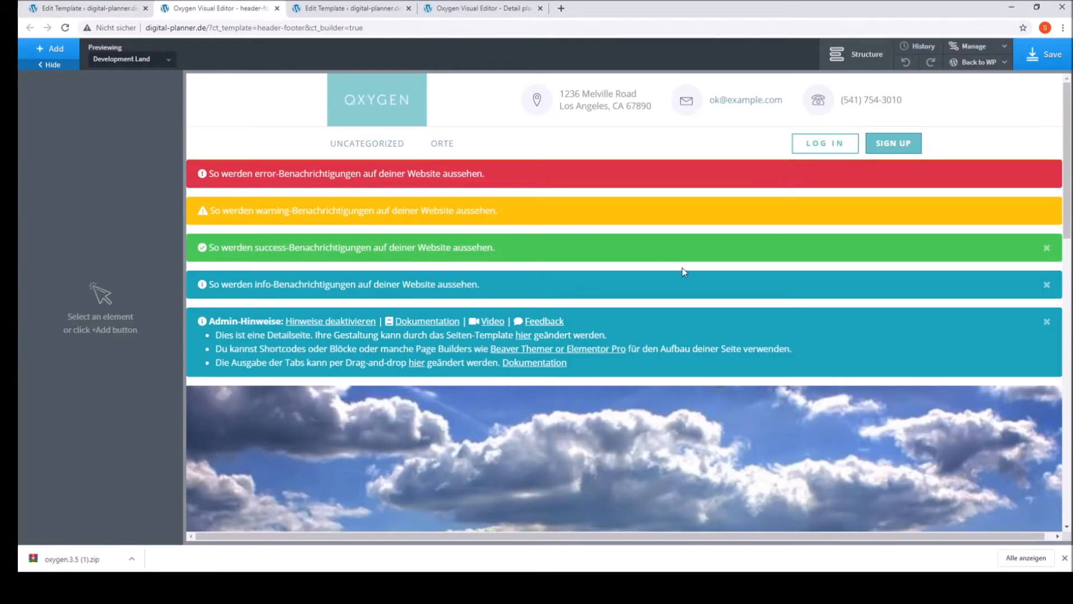
{"action": "left_click", "coordinate": [249, 136]}
{"action": "left_click", "coordinate": [226, 92]}
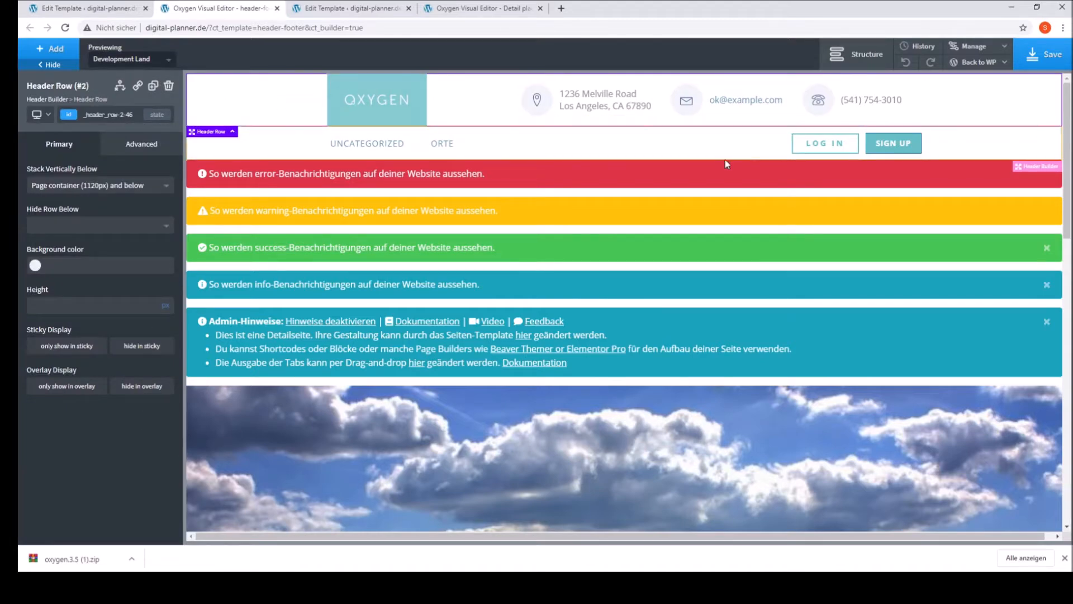
{"action": "scroll", "coordinate": [883, 261], "scroll_direction": "down", "scroll_amount": 2}
{"action": "scroll", "coordinate": [883, 261], "scroll_direction": "down", "scroll_amount": 10}
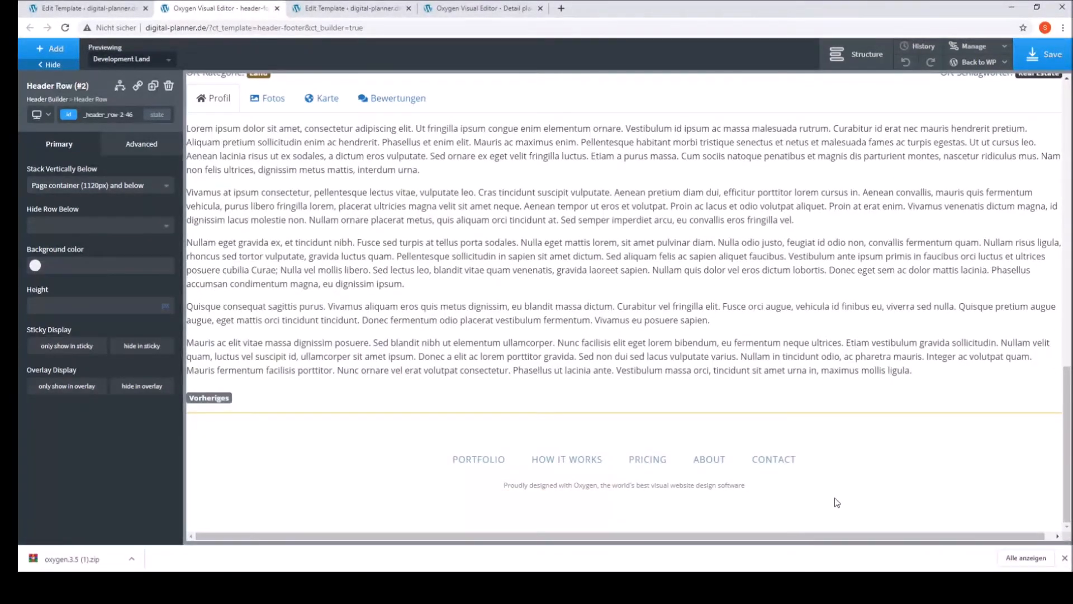
{"action": "scroll", "coordinate": [827, 498], "scroll_direction": "up", "scroll_amount": 12}
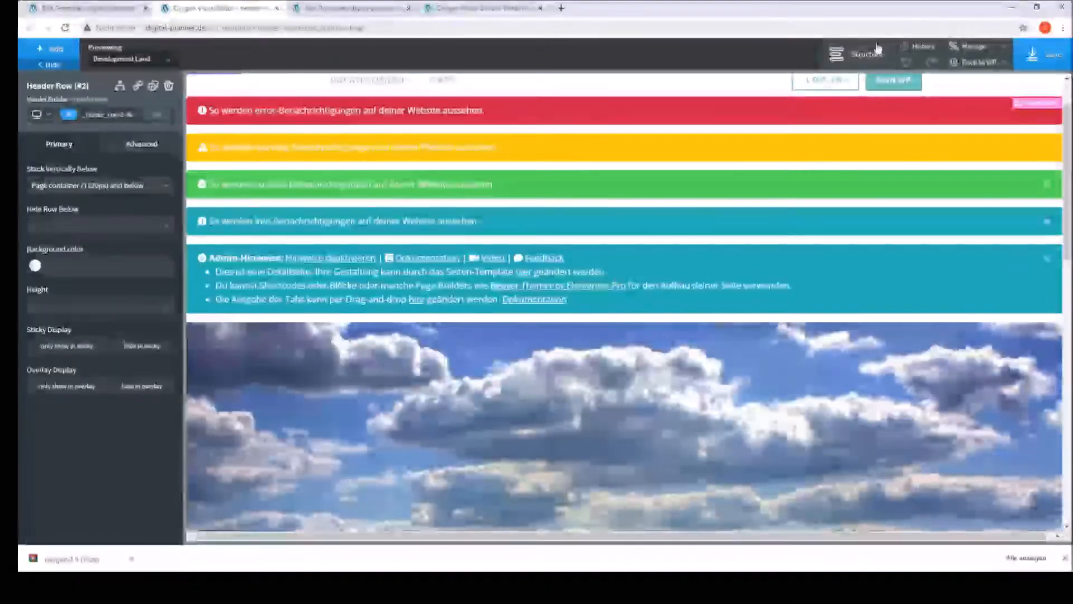
Step: Show the page structure, select the Inner Content element and preview the template with Jesmond Mansion
{"action": "left_click", "coordinate": [853, 55]}
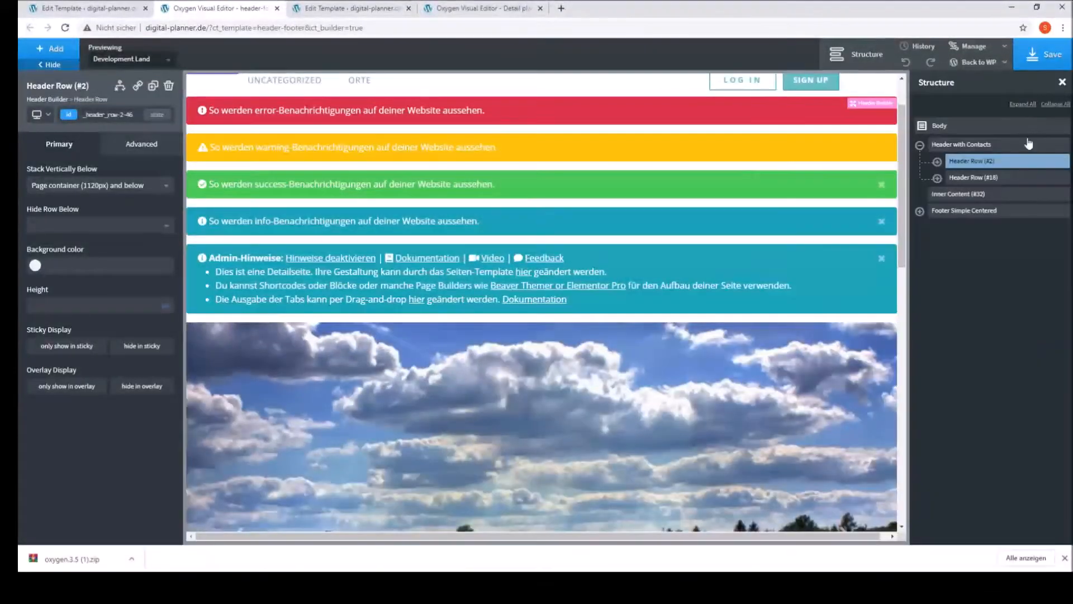
{"action": "left_click", "coordinate": [942, 195]}
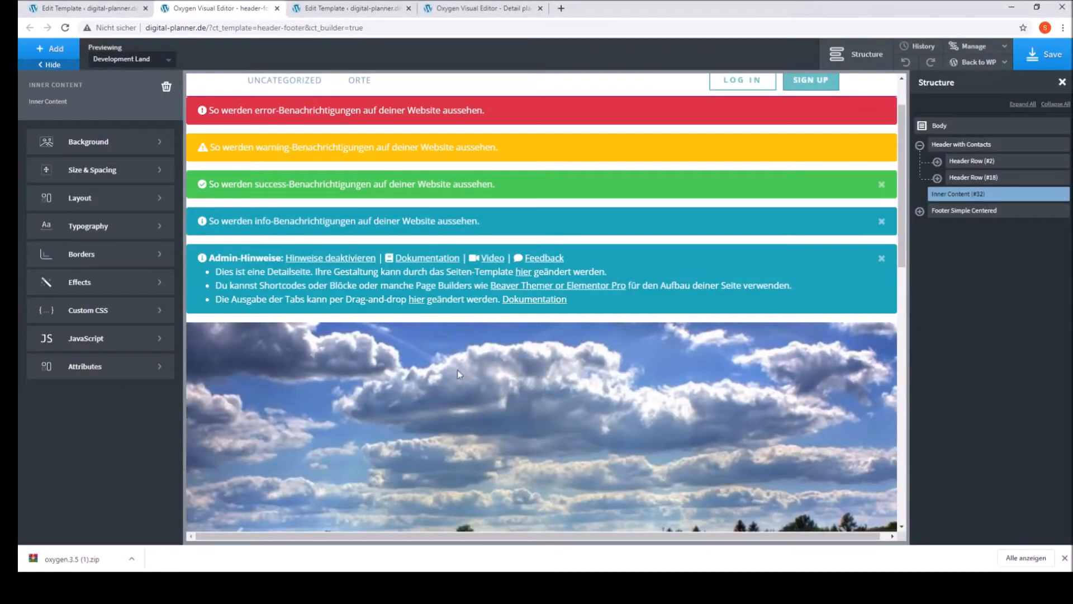
{"action": "left_click", "coordinate": [108, 60]}
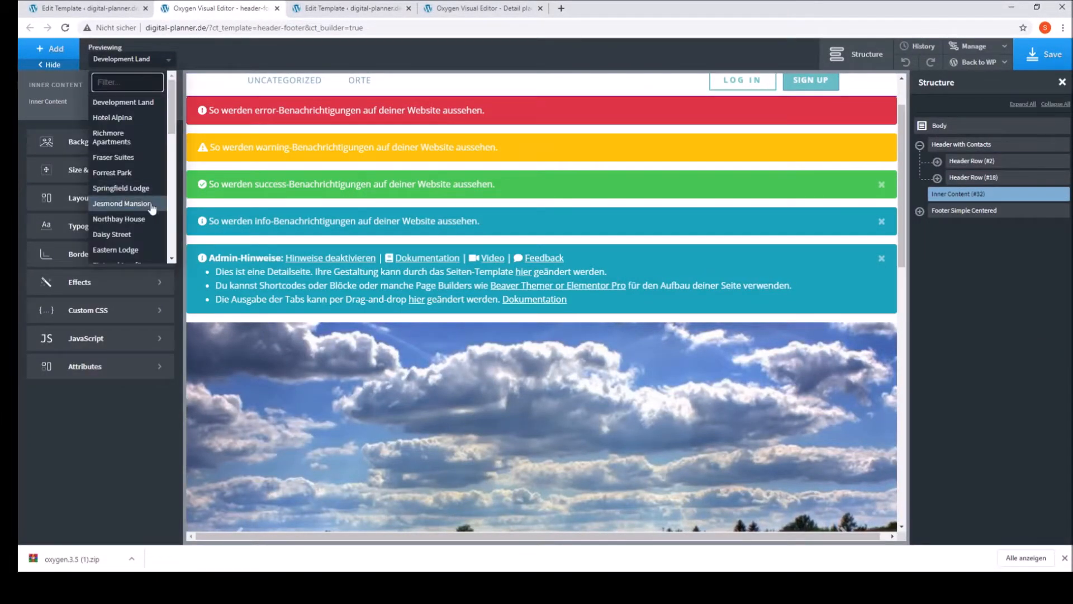
{"action": "left_click", "coordinate": [121, 204]}
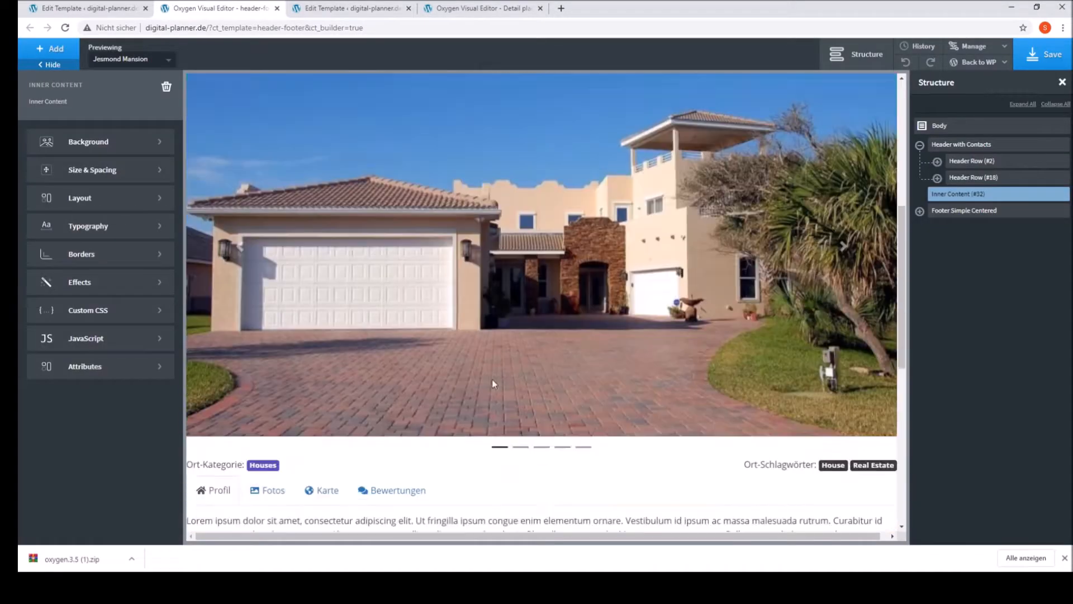
{"action": "scroll", "coordinate": [492, 383], "scroll_direction": "down", "scroll_amount": 5}
Step: Preview the template with Springfield Lodge and examine the place's page from header to description
{"action": "left_click", "coordinate": [128, 60]}
{"action": "left_click", "coordinate": [127, 191]}
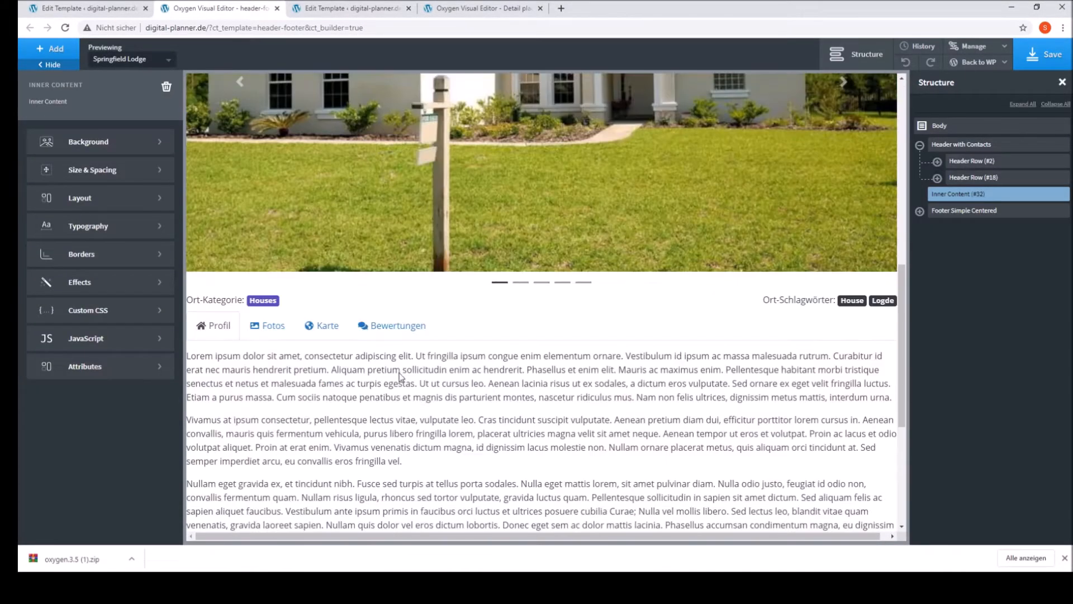
{"action": "scroll", "coordinate": [551, 316], "scroll_direction": "down", "scroll_amount": 2}
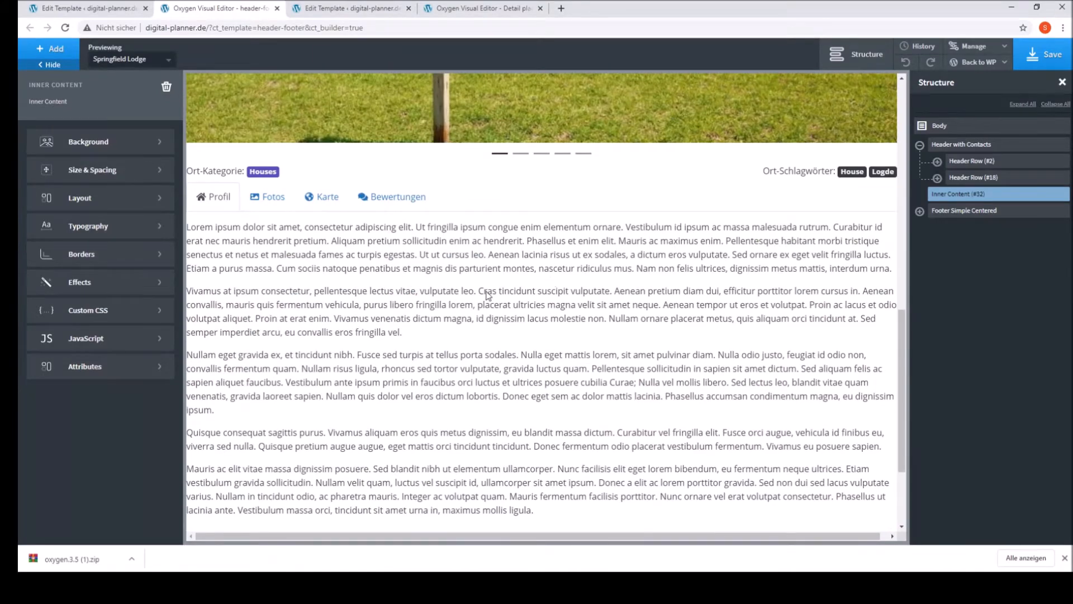
{"action": "scroll", "coordinate": [486, 291], "scroll_direction": "up", "scroll_amount": 10}
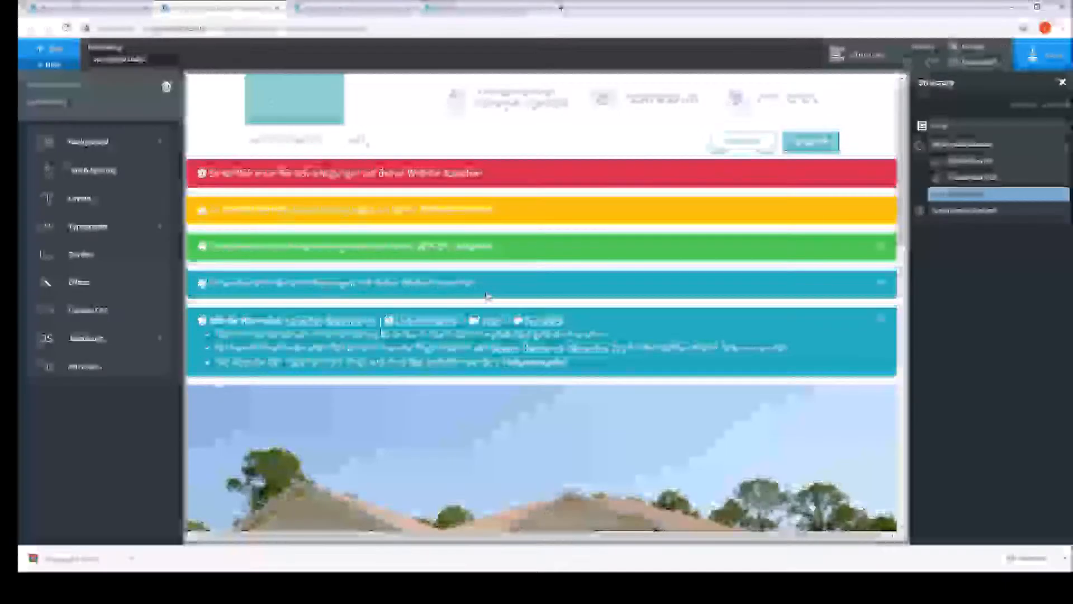
{"action": "scroll", "coordinate": [479, 304], "scroll_direction": "down", "scroll_amount": 10}
{"action": "scroll", "coordinate": [473, 305], "scroll_direction": "up", "scroll_amount": 4}
{"action": "scroll", "coordinate": [469, 302], "scroll_direction": "up", "scroll_amount": 5}
{"action": "scroll", "coordinate": [461, 302], "scroll_direction": "up", "scroll_amount": 4}
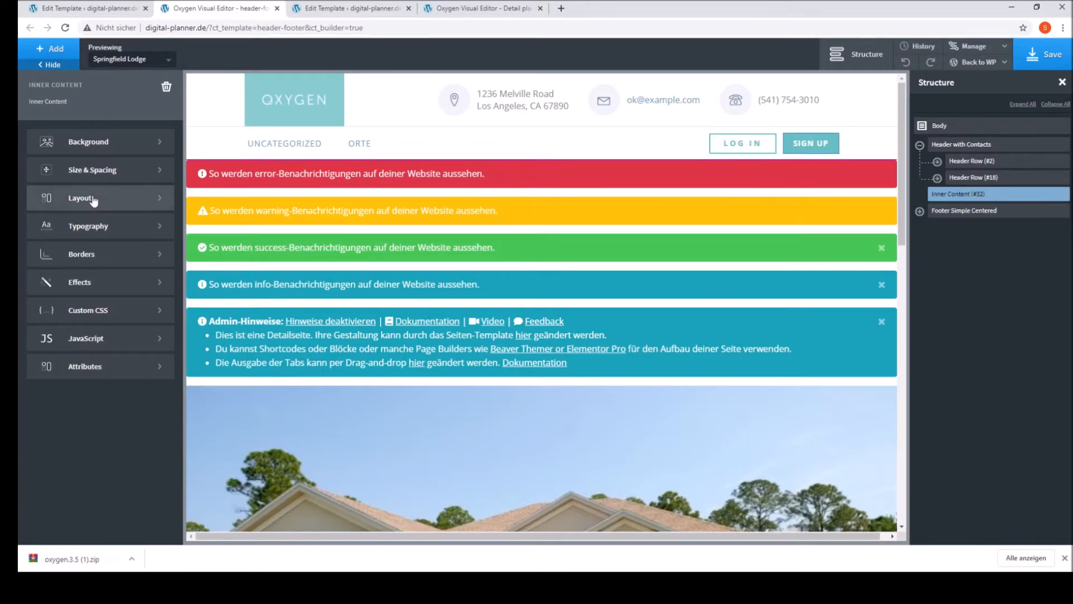
Step: Set the Inner Content element's top and left margins to 10% and check the resulting layout
{"action": "left_click", "coordinate": [94, 177]}
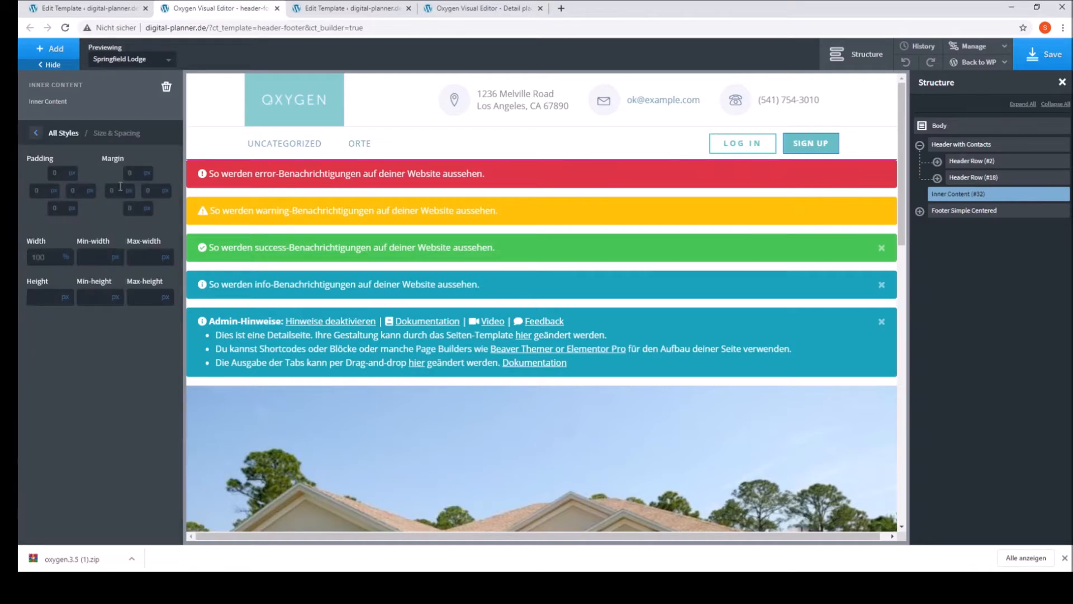
{"action": "left_click", "coordinate": [149, 168]}
{"action": "left_click", "coordinate": [135, 177]}
{"action": "type", "text": "10"}
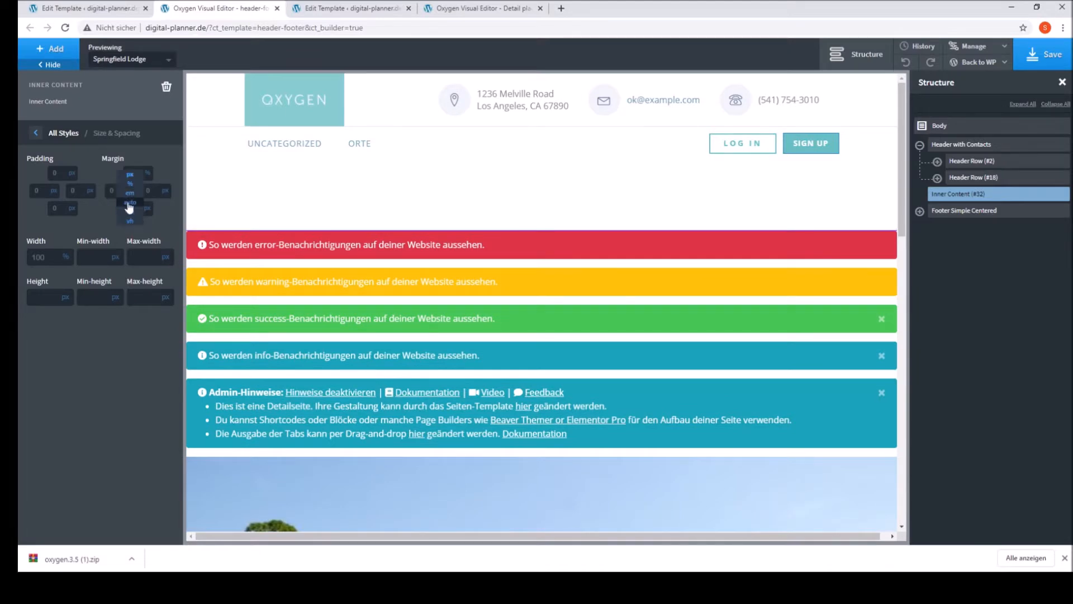
{"action": "left_click", "coordinate": [134, 189]}
{"action": "left_click", "coordinate": [113, 191]}
{"action": "type", "text": "10"}
{"action": "scroll", "coordinate": [444, 368], "scroll_direction": "down", "scroll_amount": 5}
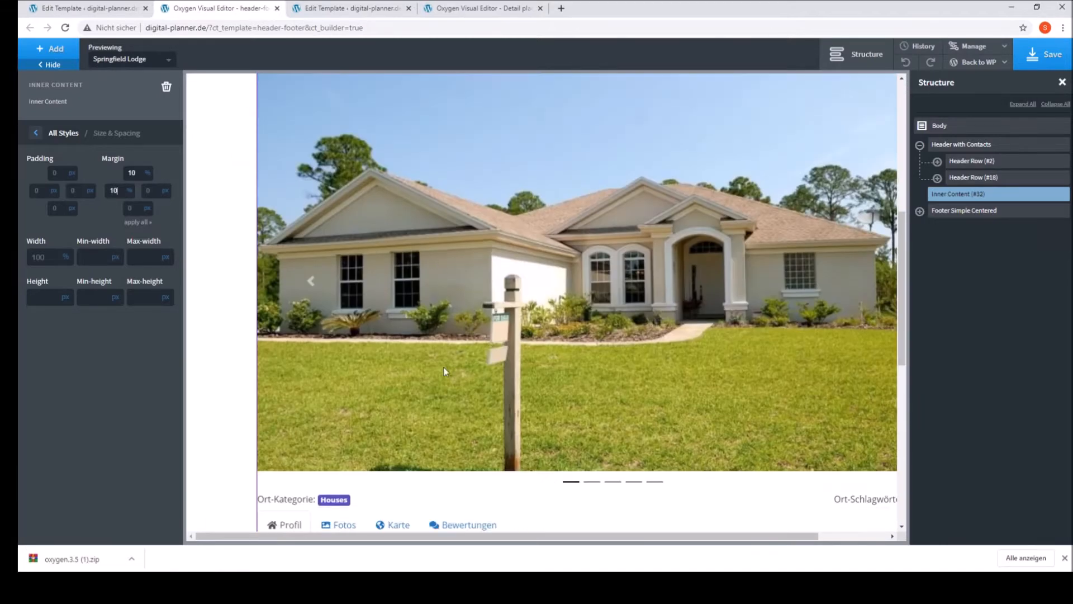
{"action": "scroll", "coordinate": [431, 385], "scroll_direction": "up", "scroll_amount": 5}
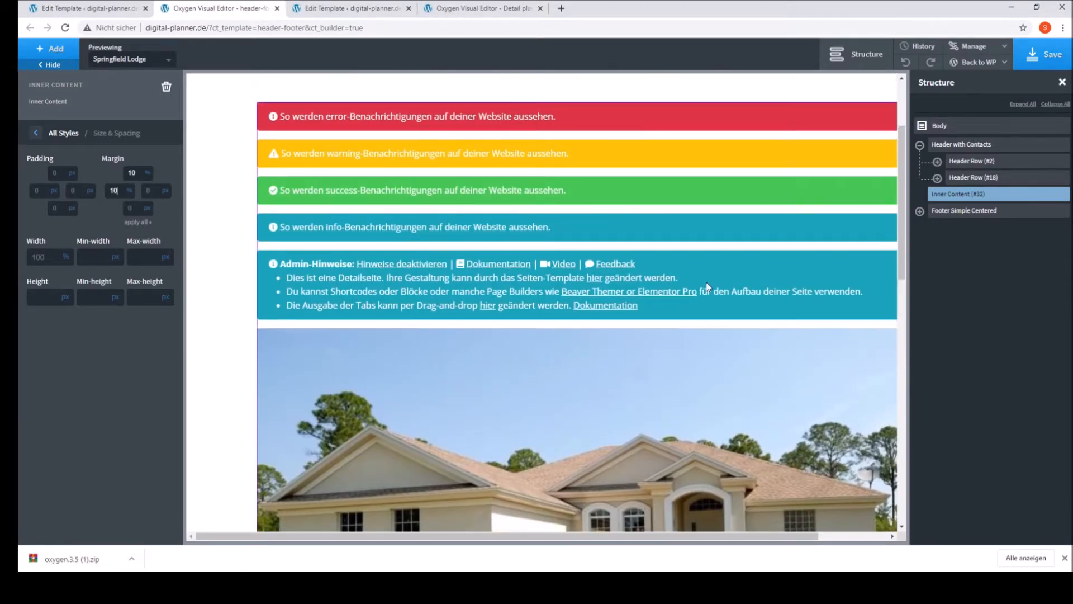
Step: Clear the left and top margin values of the Inner Content element
{"action": "key", "text": "BackSpace"}
{"action": "key", "text": "BackSpace"}
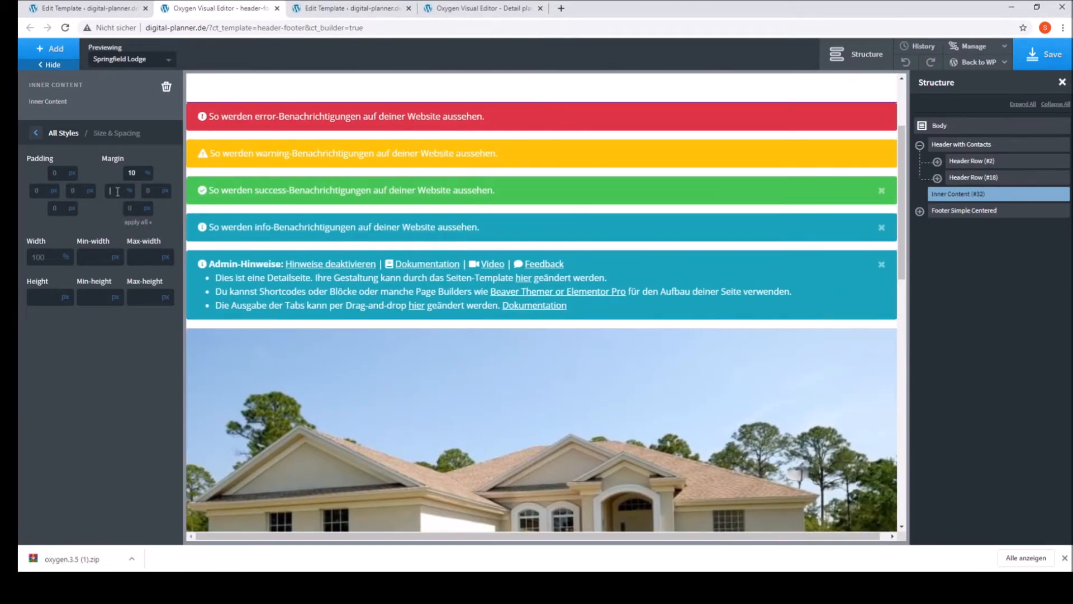
{"action": "double_click", "coordinate": [136, 173]}
{"action": "key", "text": "BackSpace"}
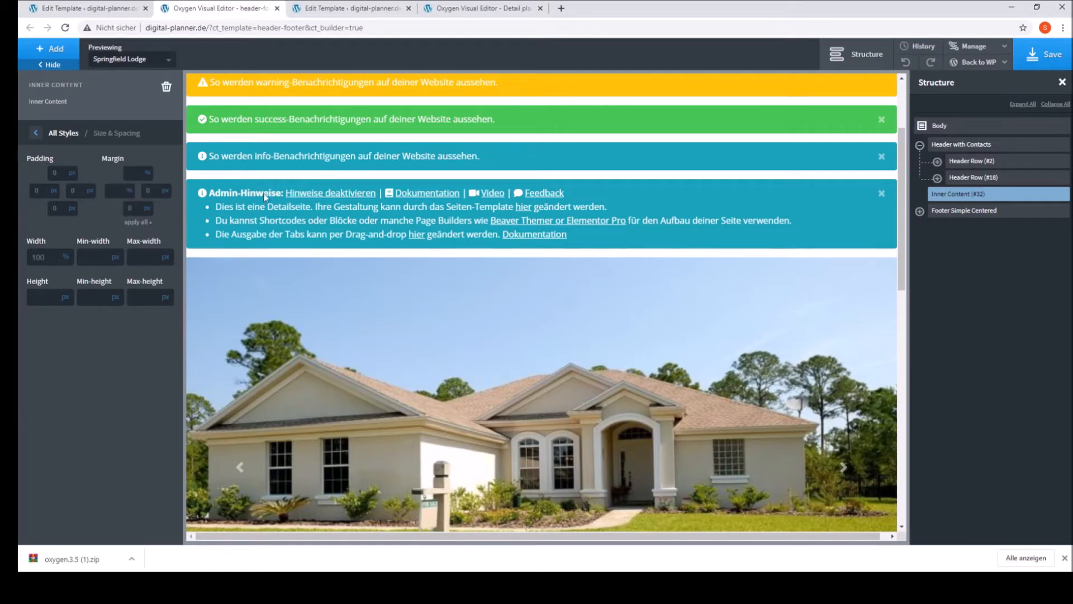
Step: Save the header-footer template and close its visual editor
{"action": "left_click", "coordinate": [1039, 56]}
{"action": "left_click", "coordinate": [1032, 68]}
{"action": "left_click", "coordinate": [276, 8]}
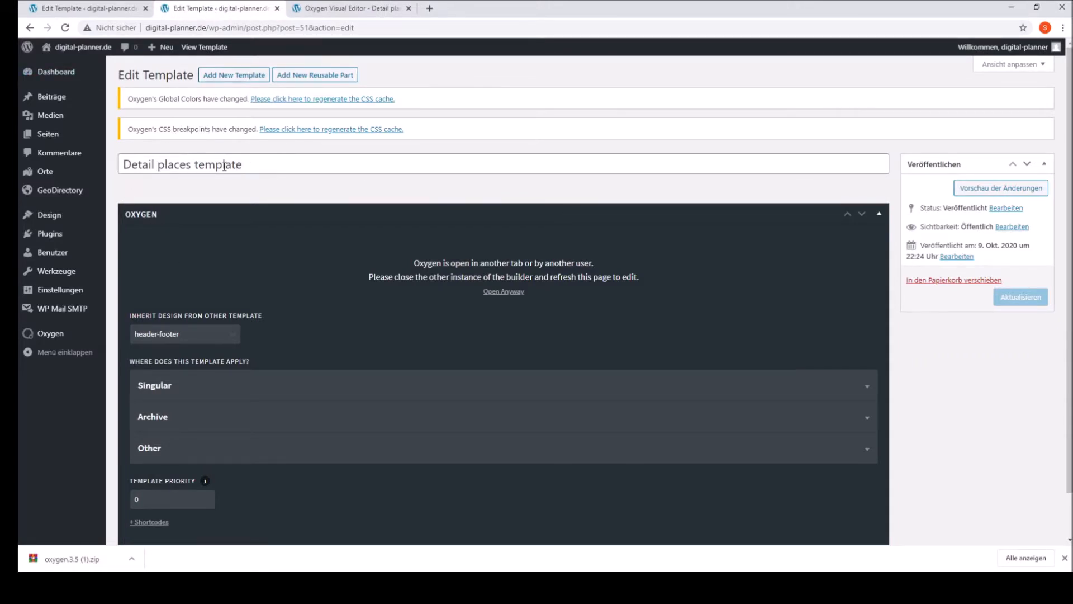
Step: Review the Detail places template's inherited design, the post types it applies to under Singular, and its priority
{"action": "scroll", "coordinate": [280, 249], "scroll_direction": "down", "scroll_amount": 1}
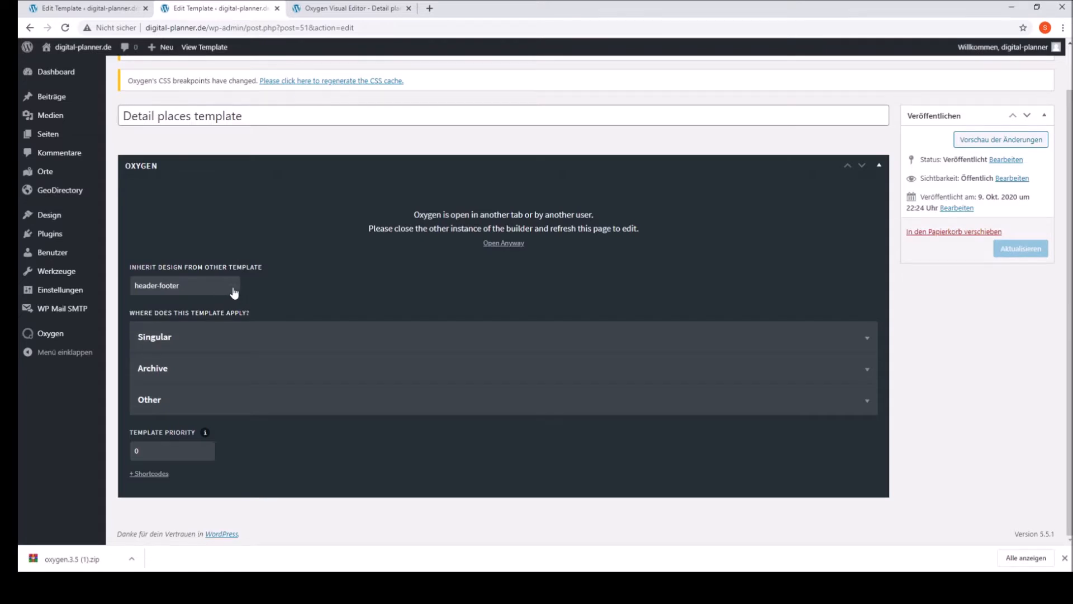
{"action": "left_click", "coordinate": [217, 335]}
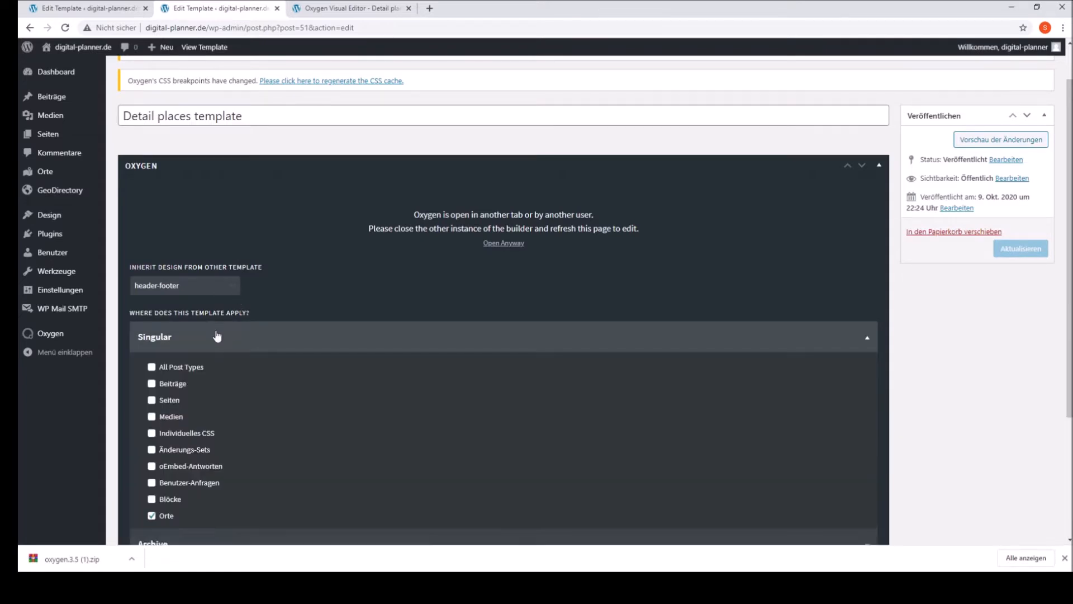
{"action": "scroll", "coordinate": [221, 342], "scroll_direction": "down", "scroll_amount": 2}
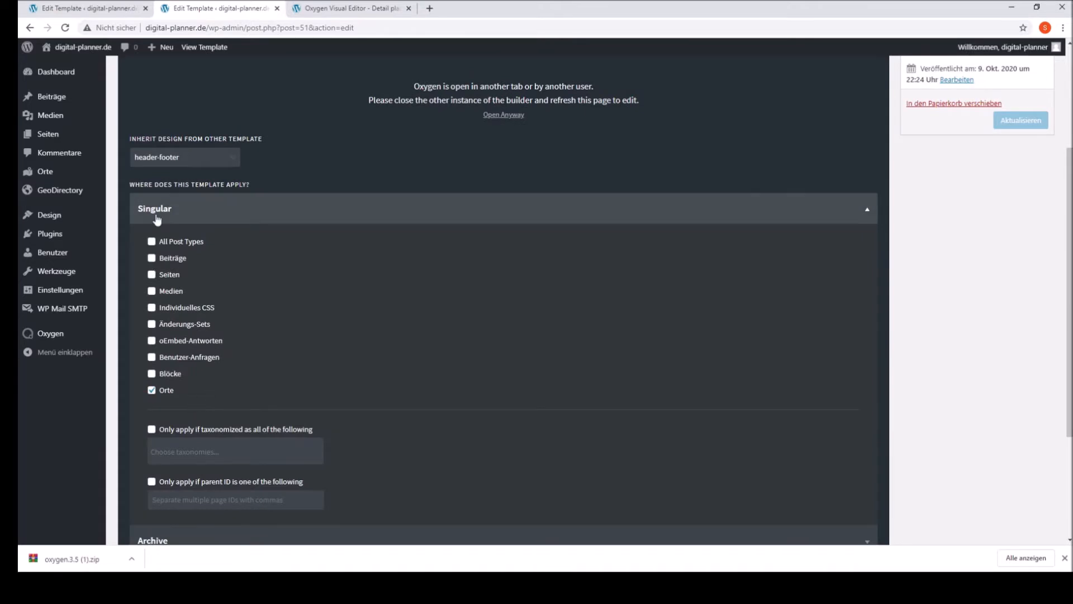
{"action": "scroll", "coordinate": [167, 386], "scroll_direction": "down", "scroll_amount": 2}
{"action": "scroll", "coordinate": [165, 343], "scroll_direction": "up", "scroll_amount": 2}
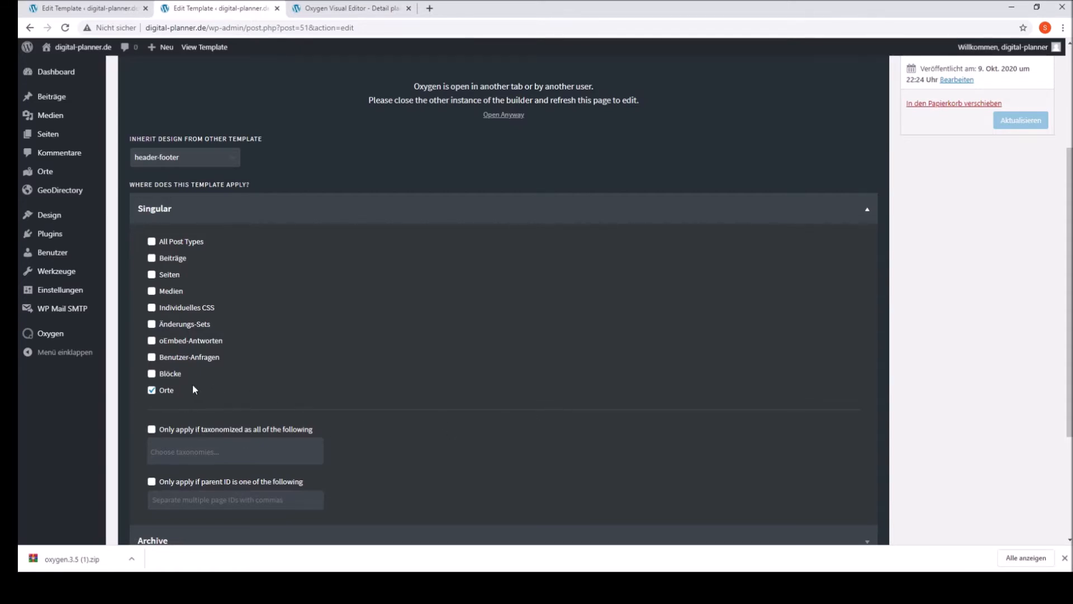
{"action": "scroll", "coordinate": [283, 319], "scroll_direction": "up", "scroll_amount": 3}
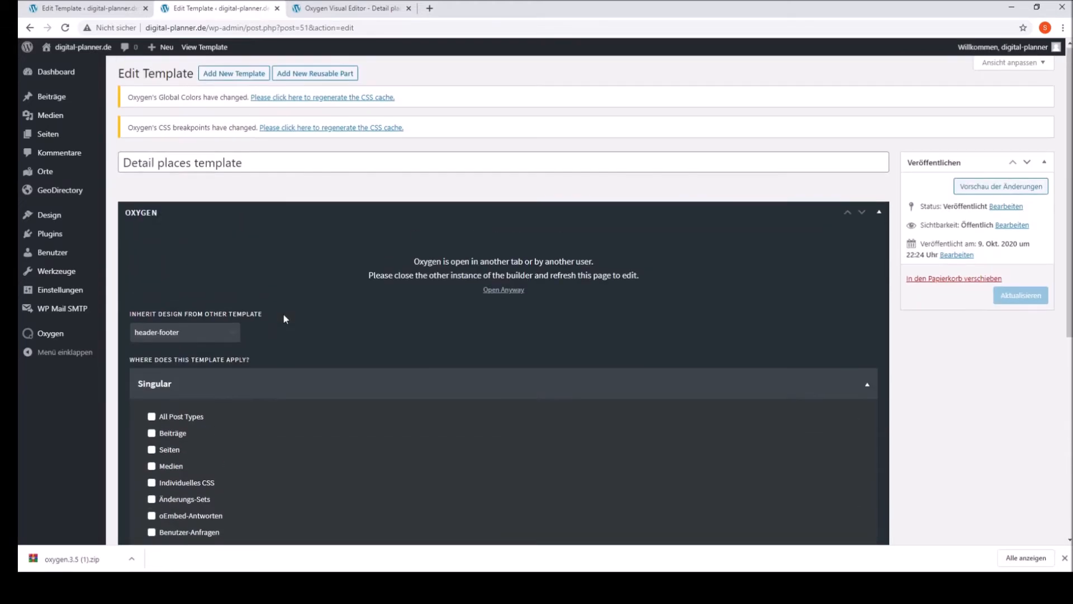
{"action": "scroll", "coordinate": [373, 338], "scroll_direction": "down", "scroll_amount": 6}
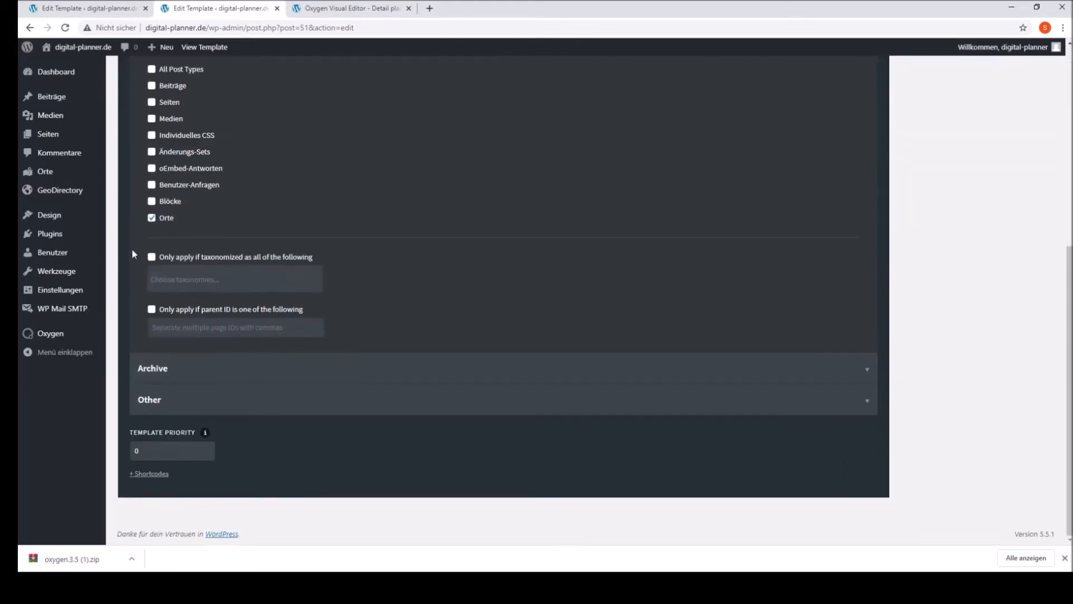
{"action": "scroll", "coordinate": [550, 336], "scroll_direction": "up", "scroll_amount": 10}
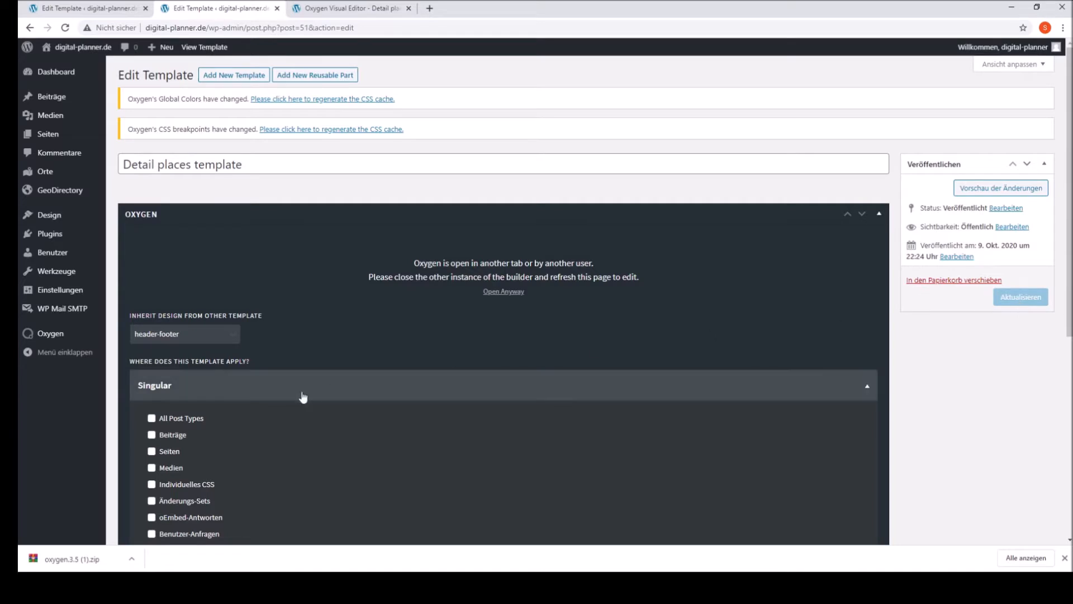
{"action": "scroll", "coordinate": [252, 386], "scroll_direction": "down", "scroll_amount": 6}
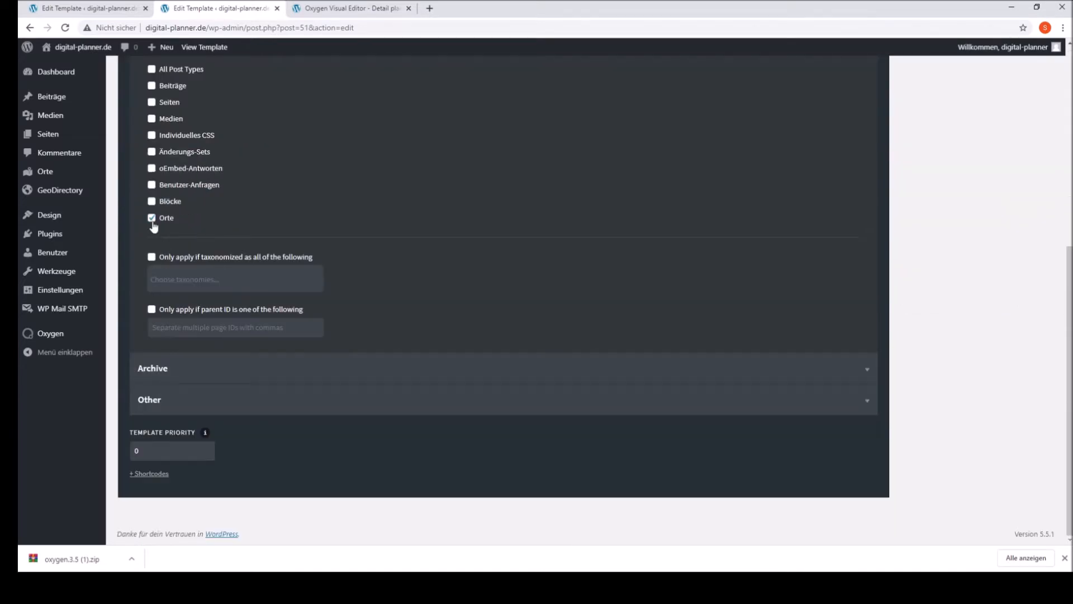
{"action": "scroll", "coordinate": [178, 400], "scroll_direction": "up", "scroll_amount": 2}
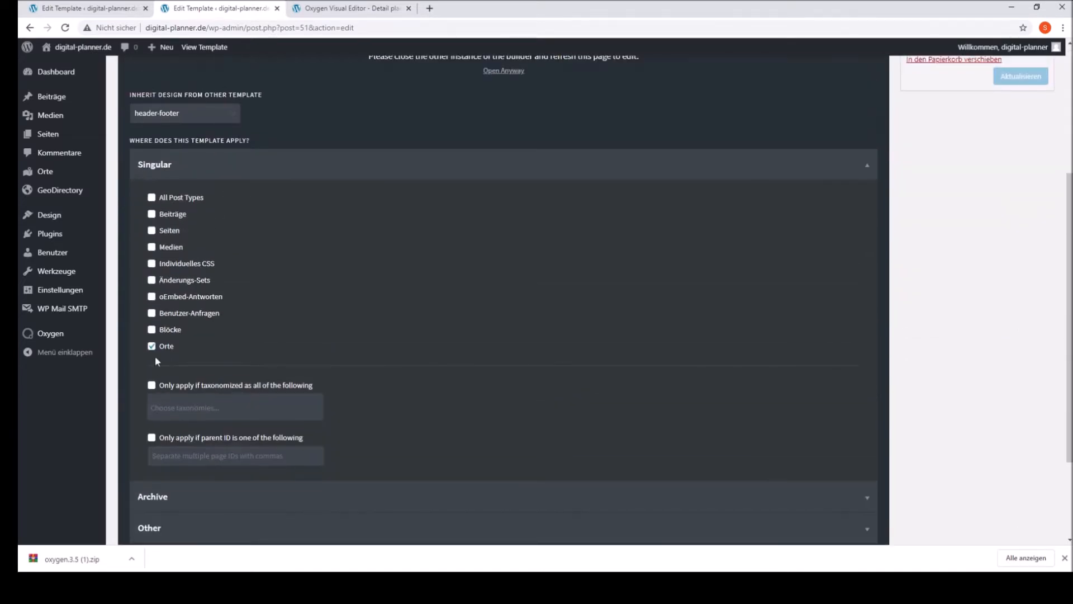
{"action": "scroll", "coordinate": [178, 353], "scroll_direction": "up", "scroll_amount": 4}
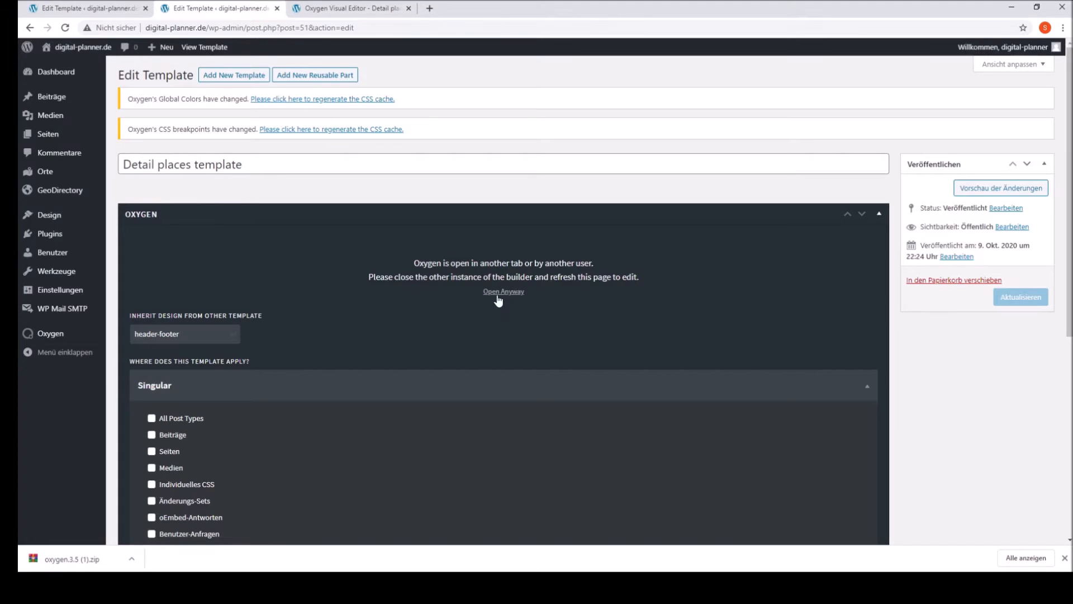
Step: Switch to the Detail places template's visual editor and add a Section to the empty inner content area
{"action": "left_click", "coordinate": [322, 12]}
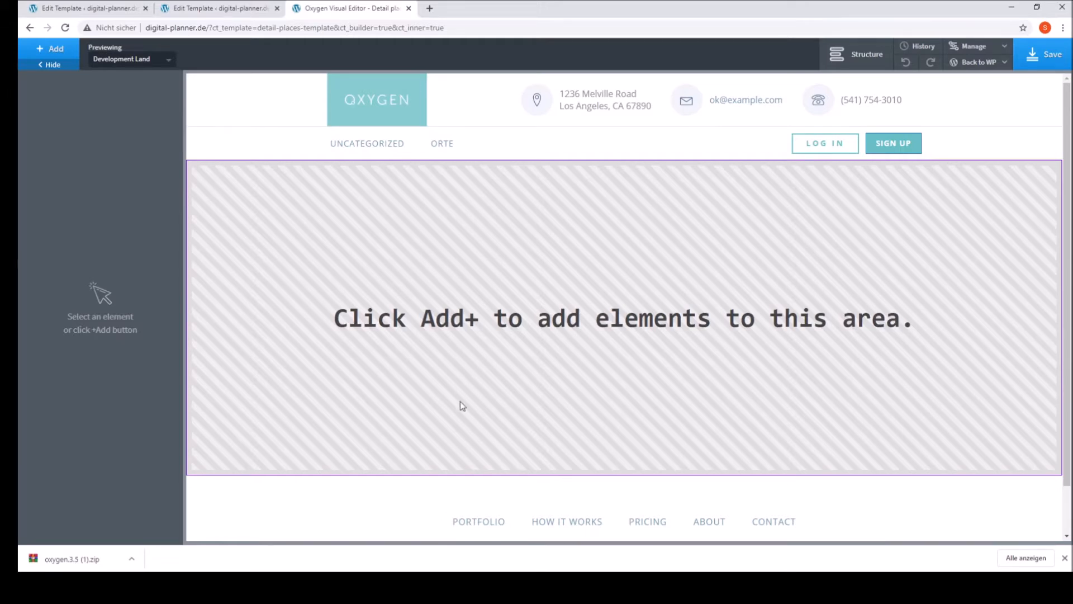
{"action": "left_click", "coordinate": [52, 49]}
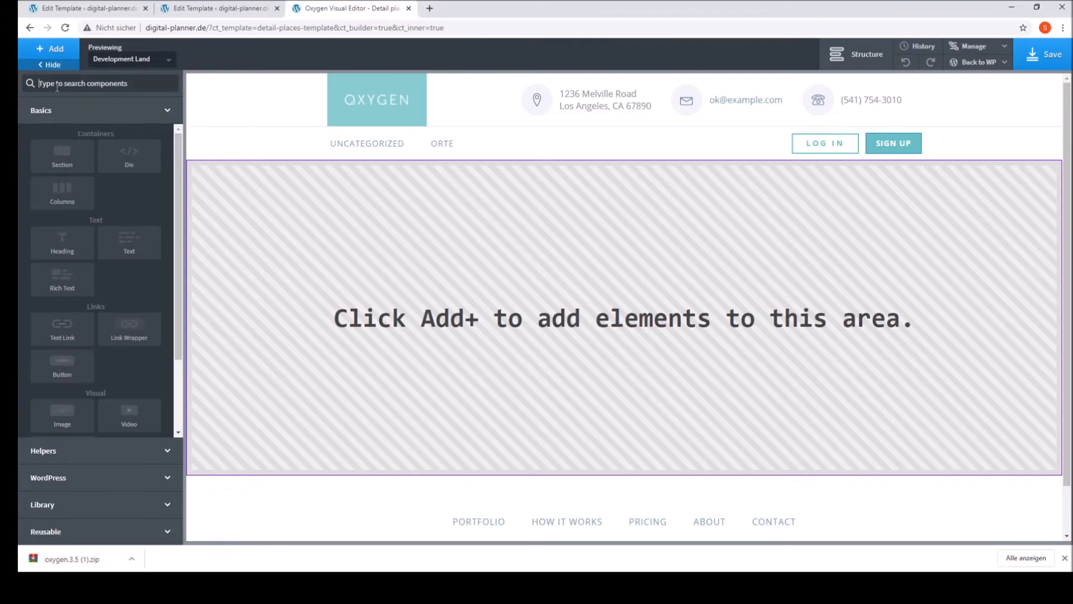
{"action": "left_click", "coordinate": [56, 152]}
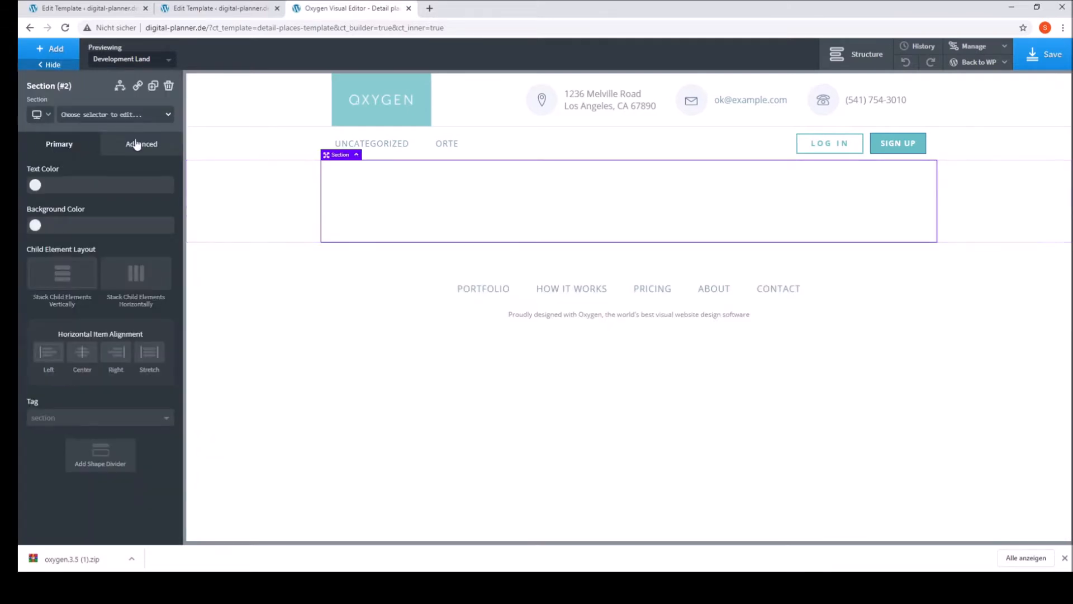
{"action": "left_click", "coordinate": [137, 143]}
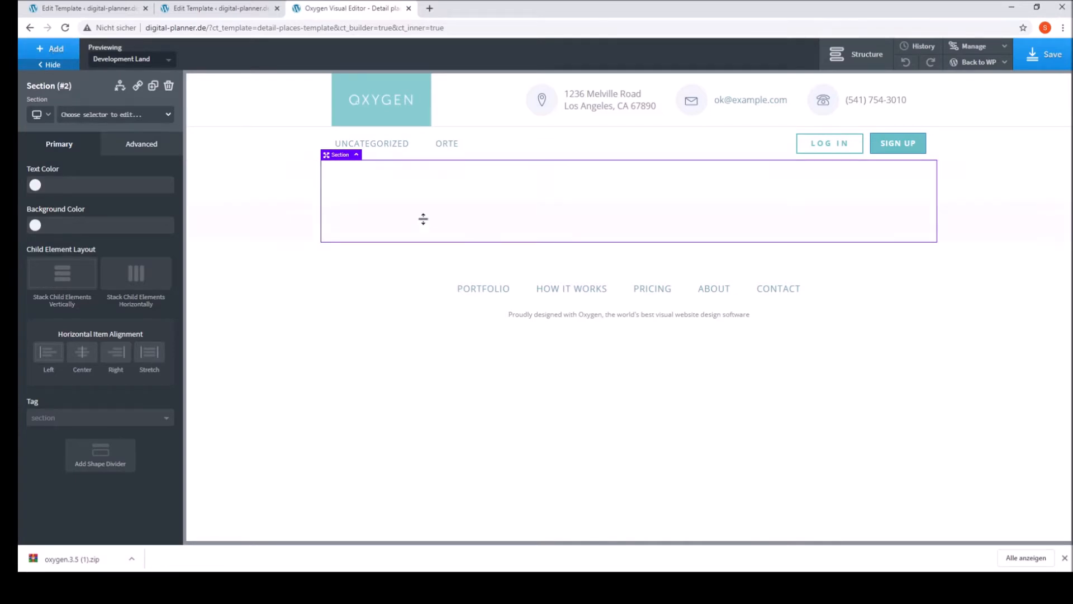
{"action": "left_click", "coordinate": [53, 50]}
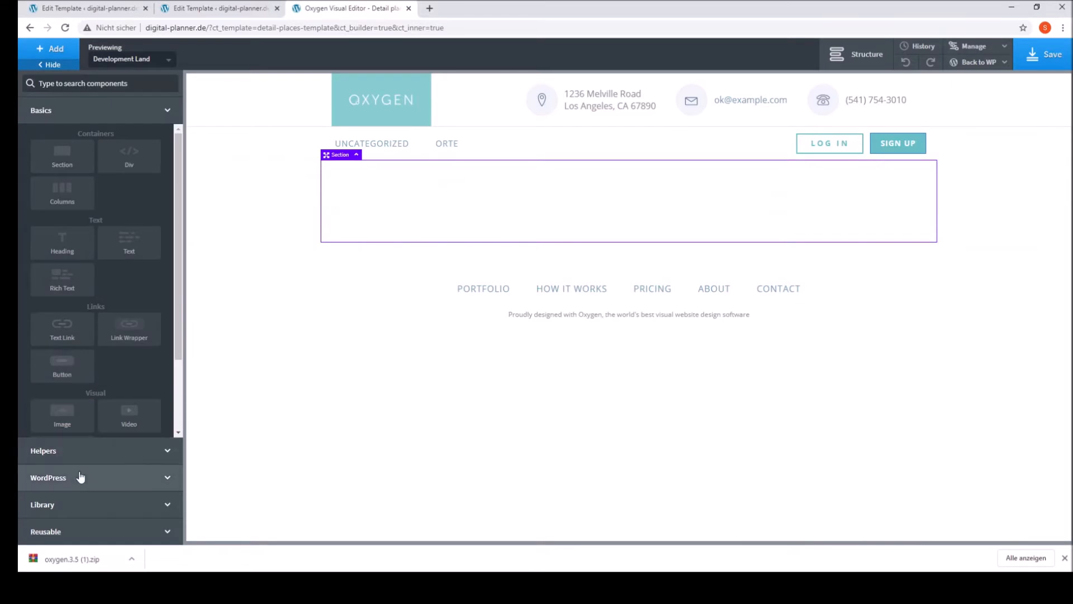
{"action": "left_click", "coordinate": [78, 454]}
{"action": "scroll", "coordinate": [128, 442], "scroll_direction": "down", "scroll_amount": 2}
{"action": "left_click", "coordinate": [81, 486]}
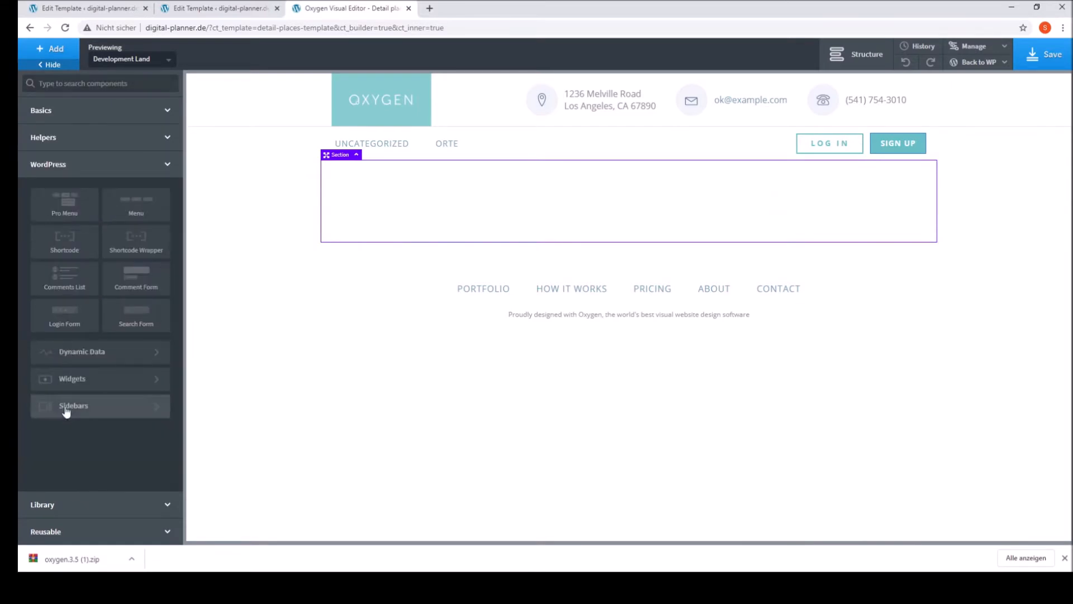
{"action": "left_click", "coordinate": [71, 244]}
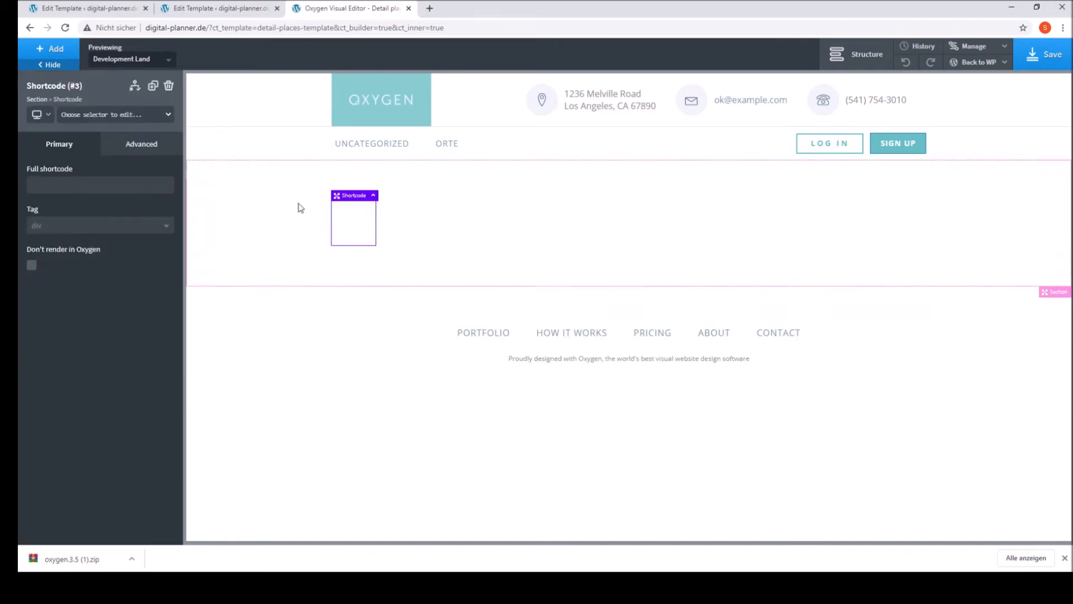
{"action": "left_click", "coordinate": [169, 86]}
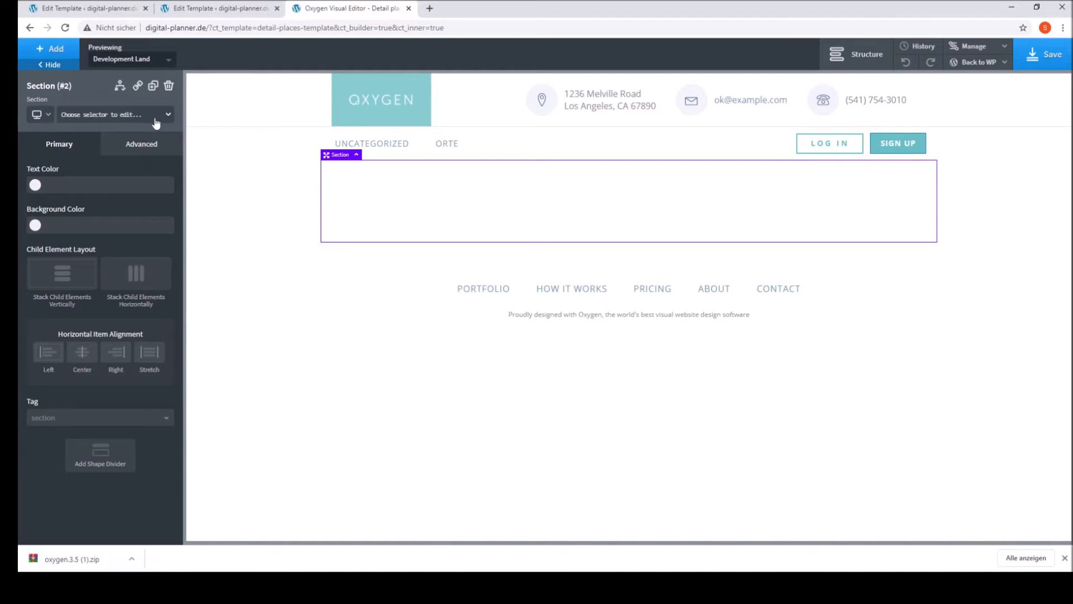
Step: Add a Heading element inside the section
{"action": "left_click", "coordinate": [35, 57]}
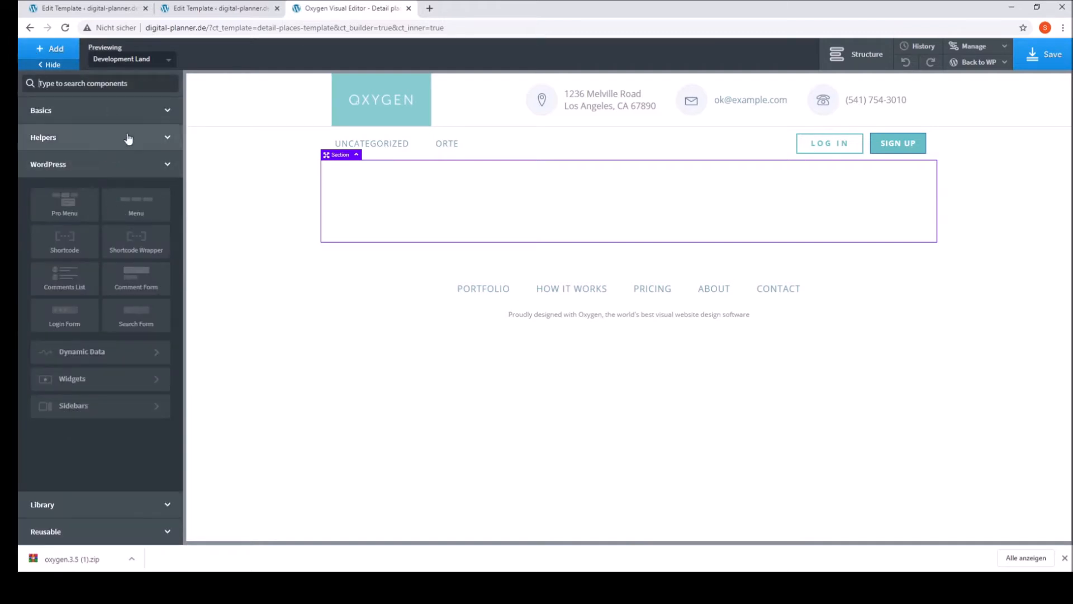
{"action": "left_click", "coordinate": [105, 116]}
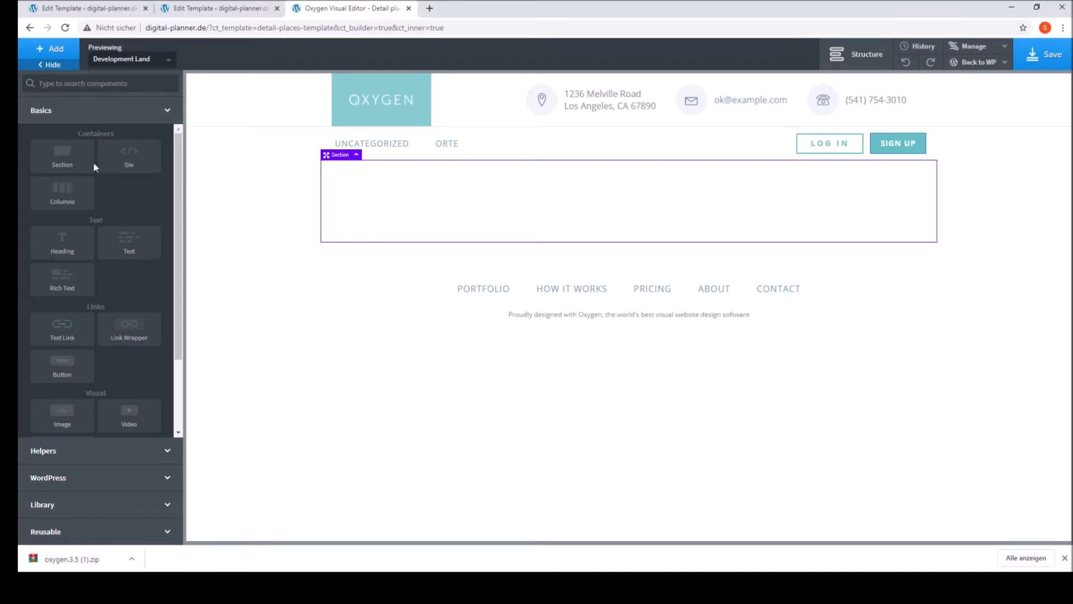
{"action": "left_click", "coordinate": [91, 252]}
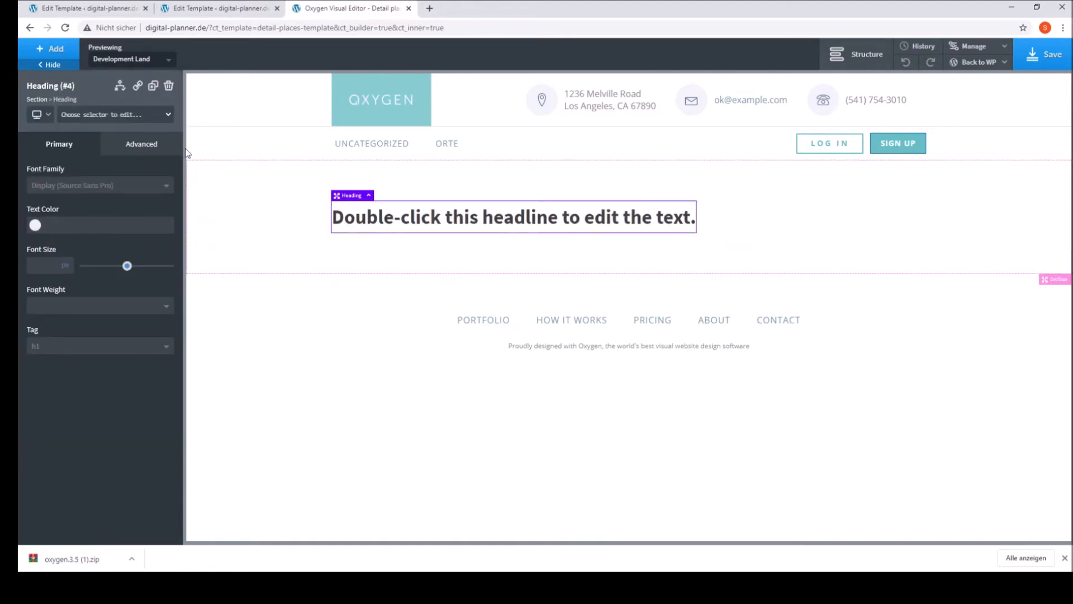
Step: Try to replace the heading's placeholder text with the post's Custom Field/Meta Options dynamic data
{"action": "double_click", "coordinate": [474, 212]}
{"action": "left_click", "coordinate": [643, 53]}
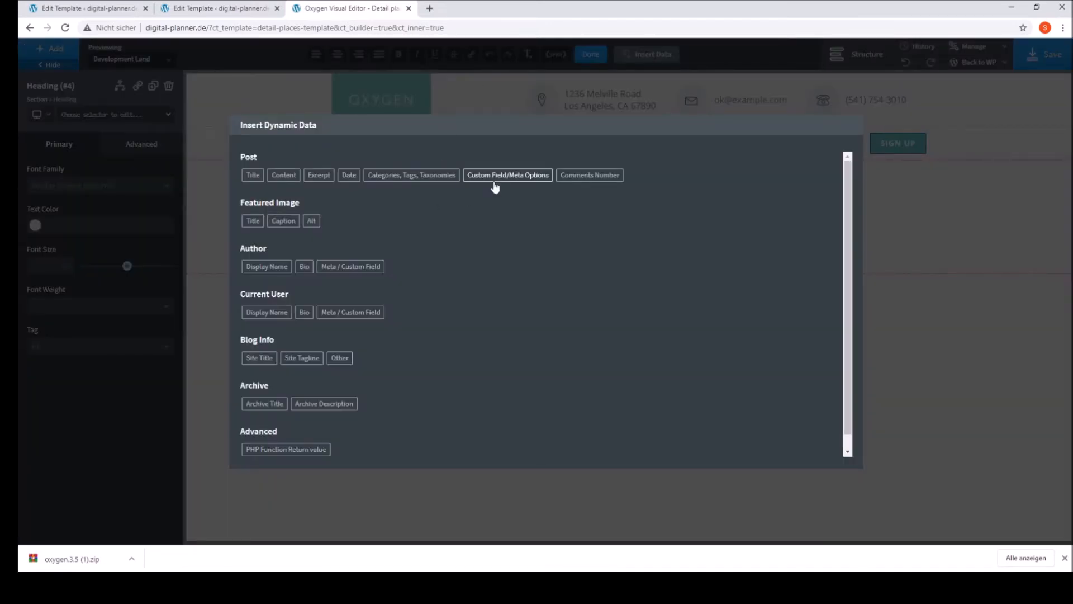
{"action": "left_click", "coordinate": [499, 184]}
{"action": "left_click", "coordinate": [305, 218]}
{"action": "left_click", "coordinate": [267, 249]}
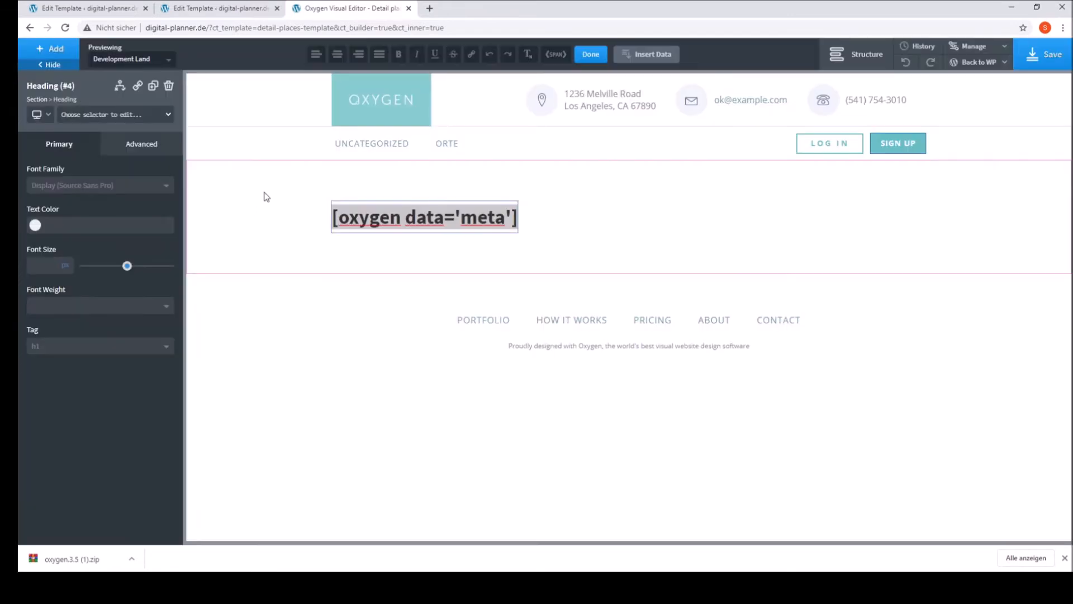
Step: Replace the heading's text with the post's Title dynamic data, without a link, and finish editing the text
{"action": "double_click", "coordinate": [410, 218]}
{"action": "triple_click", "coordinate": [411, 218]}
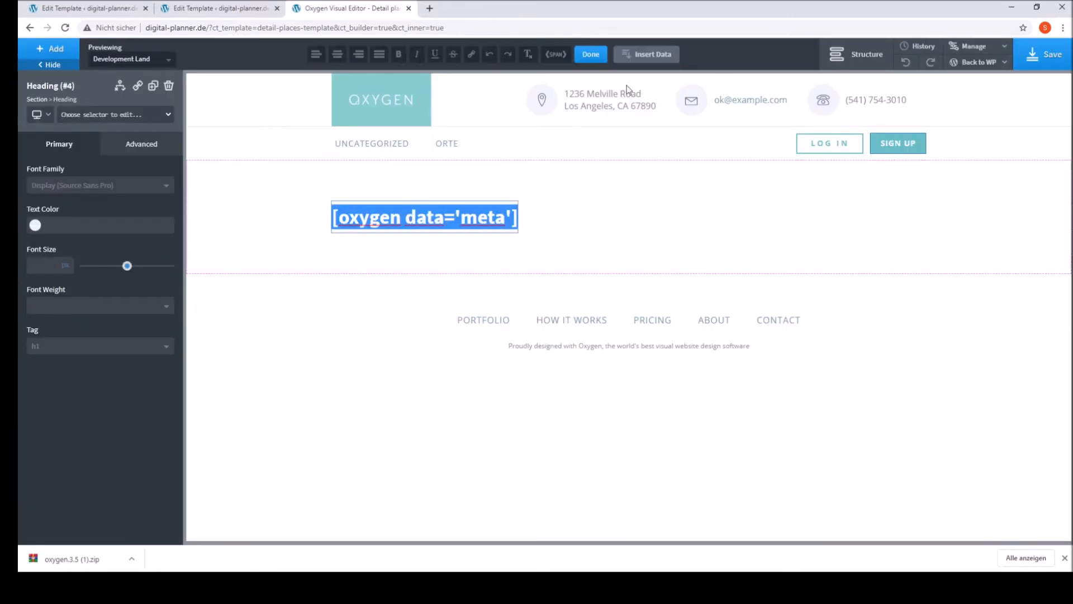
{"action": "left_click", "coordinate": [650, 56]}
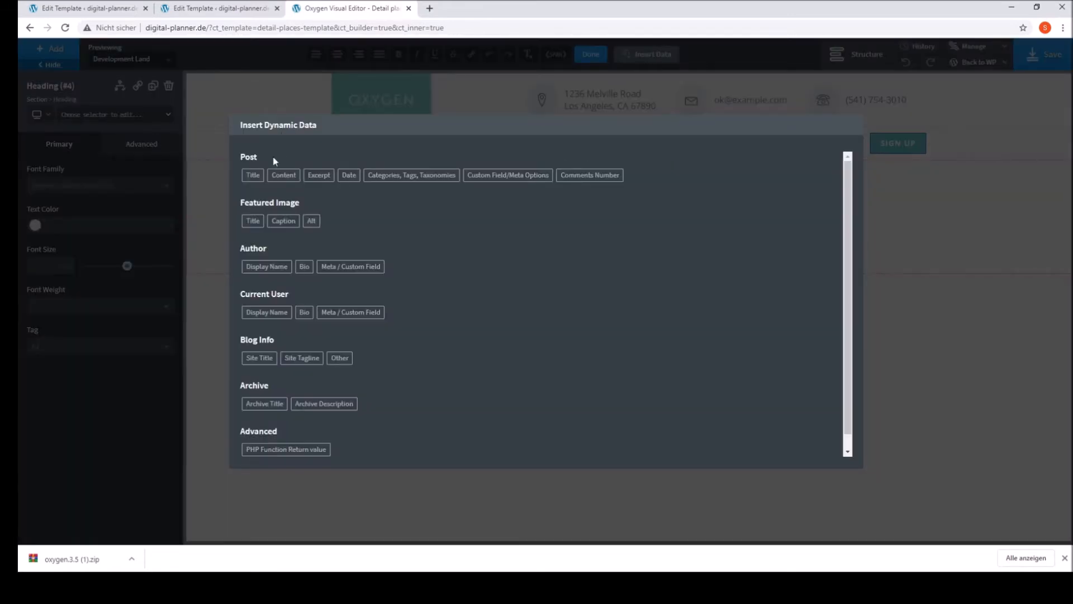
{"action": "left_click", "coordinate": [252, 176]}
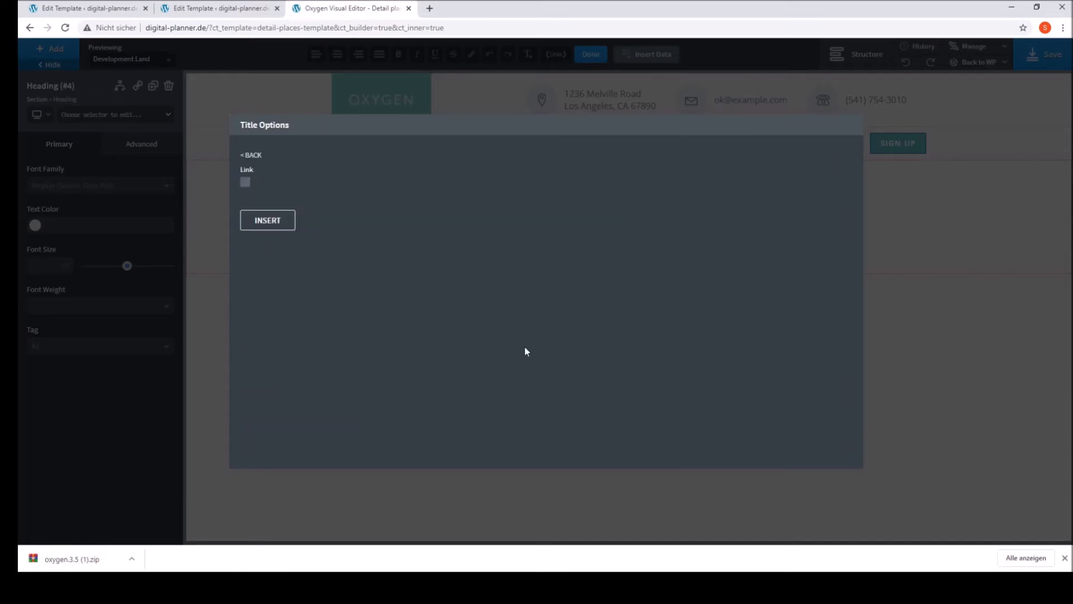
{"action": "left_click", "coordinate": [261, 226]}
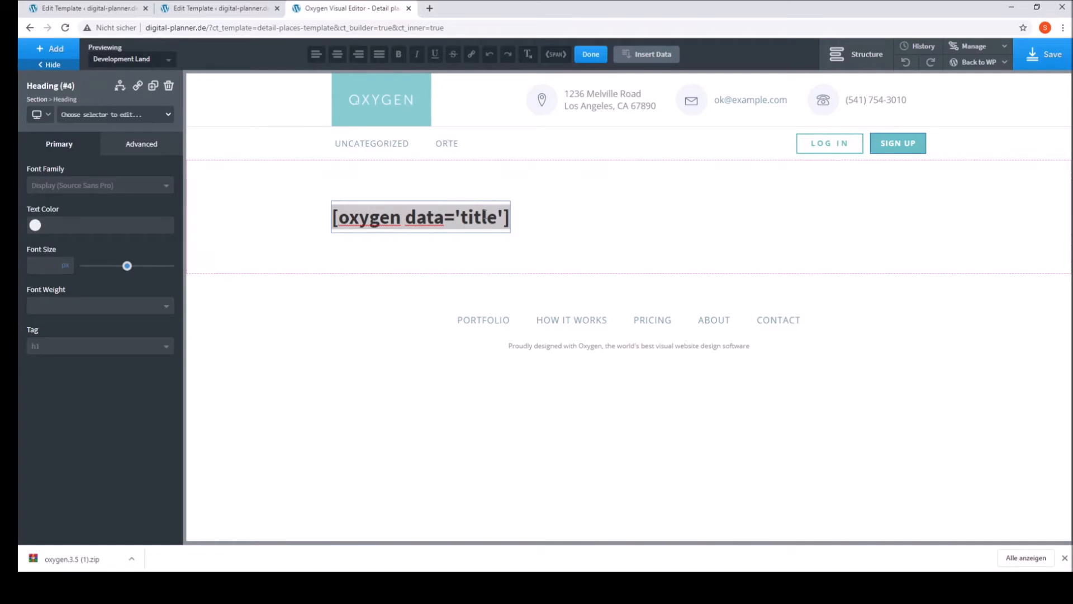
{"action": "left_click", "coordinate": [558, 228]}
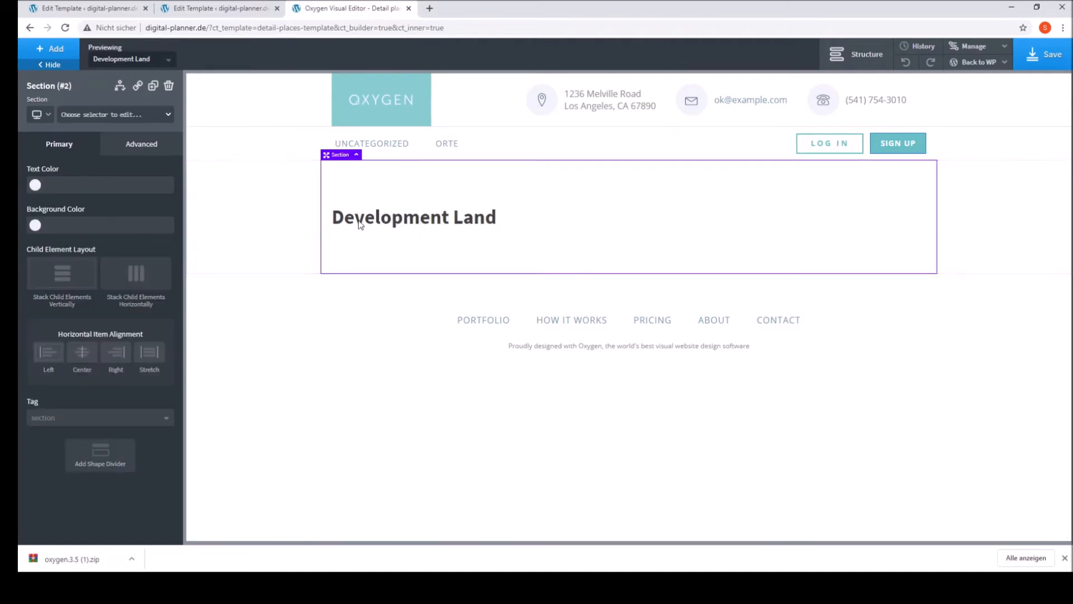
Step: Add an Image element below the heading and use the post's Featured Image dynamic data as its source
{"action": "left_click", "coordinate": [42, 65]}
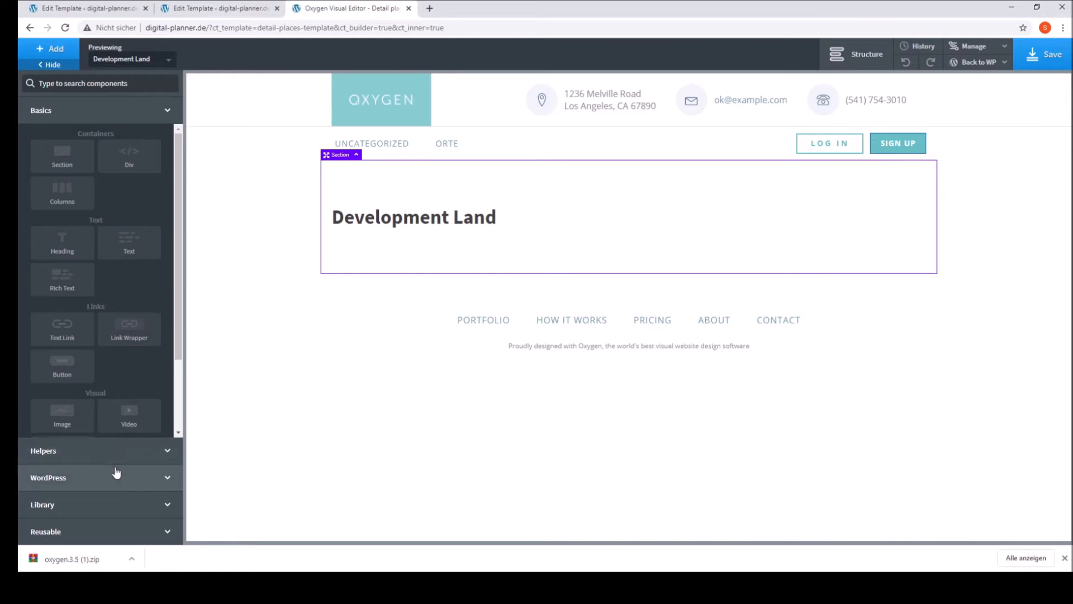
{"action": "left_click", "coordinate": [63, 417]}
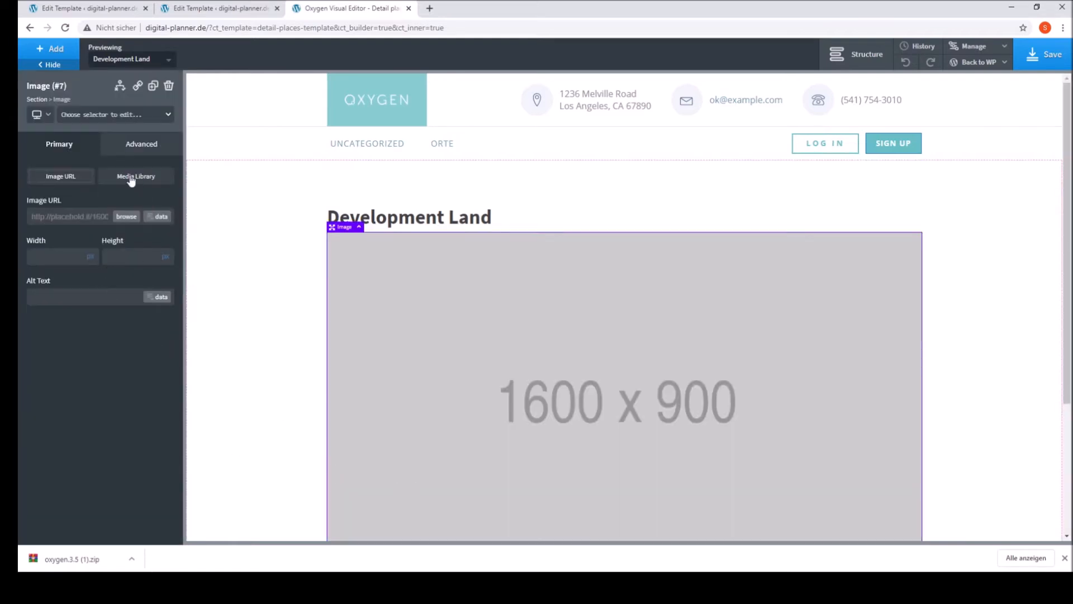
{"action": "left_click", "coordinate": [158, 218]}
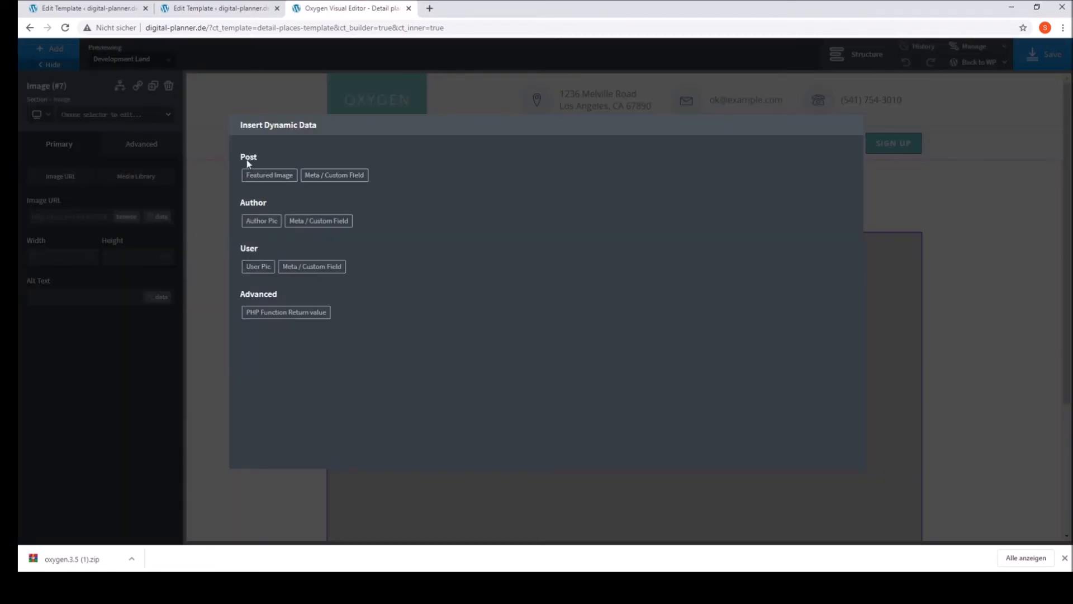
{"action": "left_click", "coordinate": [256, 179]}
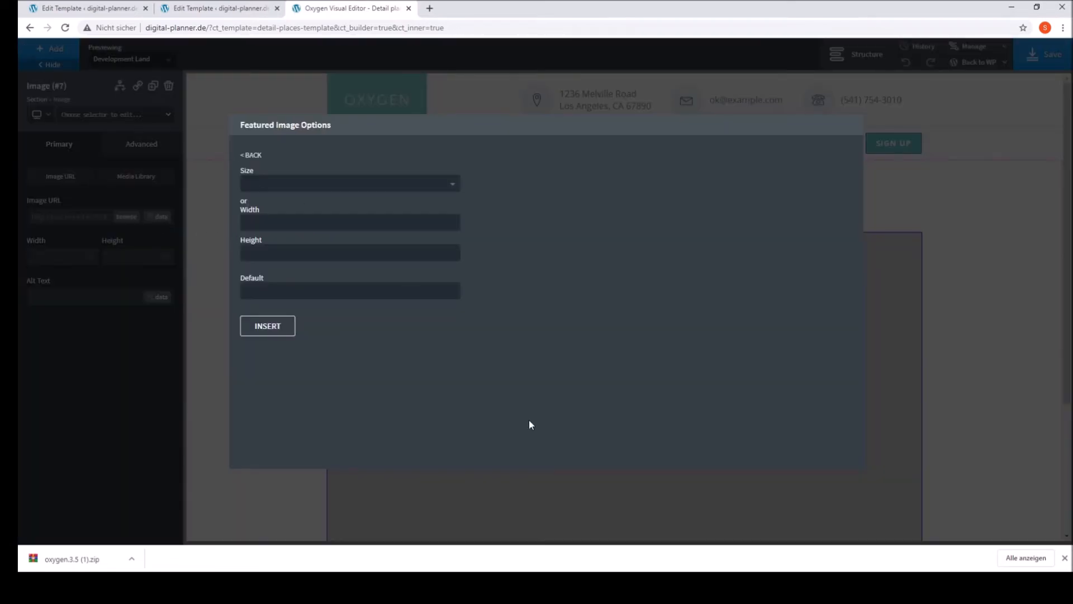
{"action": "left_click", "coordinate": [269, 324]}
{"action": "scroll", "coordinate": [486, 426], "scroll_direction": "down", "scroll_amount": 3}
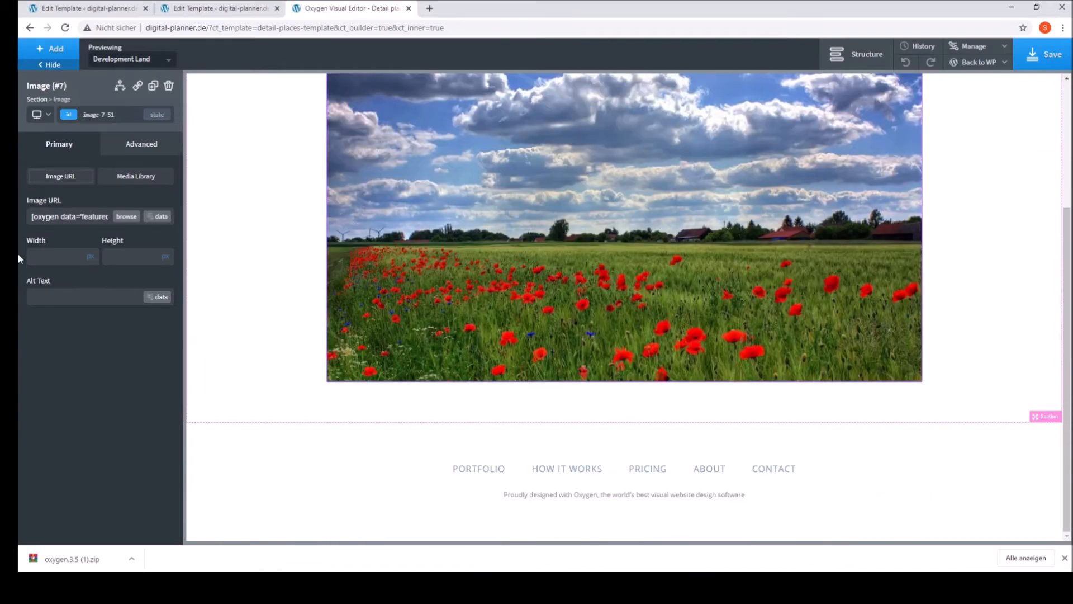
Step: Add a Columns element below the image with the 33 33 33 layout
{"action": "left_click", "coordinate": [52, 49]}
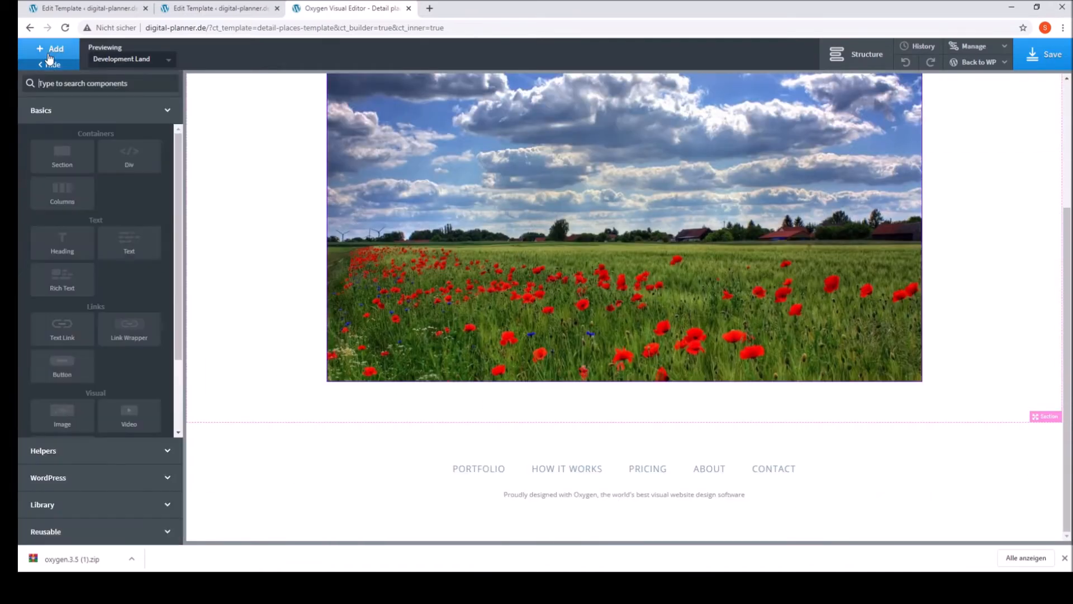
{"action": "left_click", "coordinate": [63, 200]}
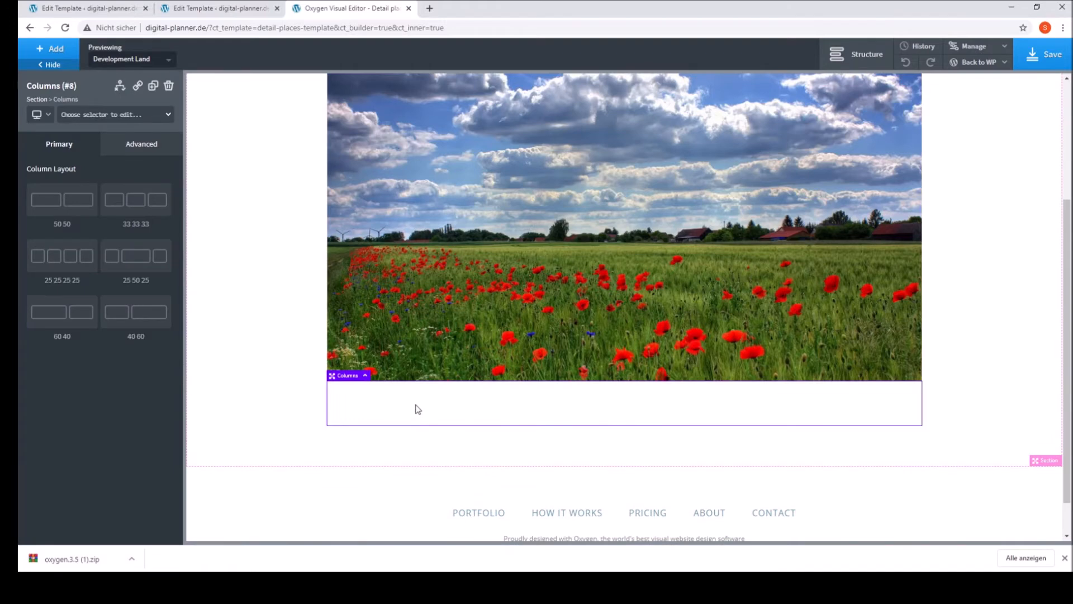
{"action": "scroll", "coordinate": [416, 412], "scroll_direction": "down", "scroll_amount": 1}
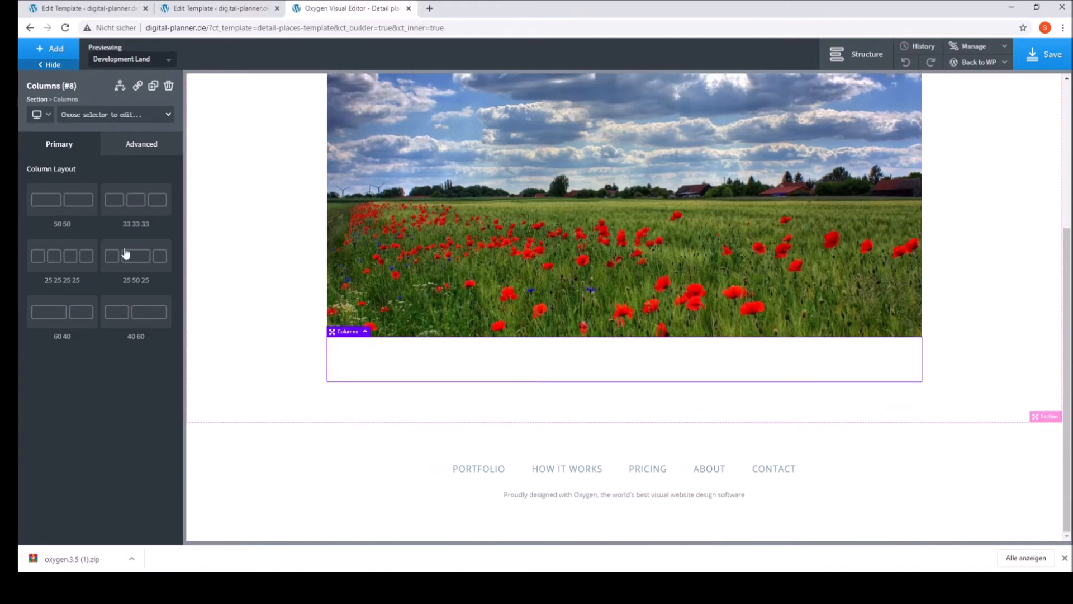
{"action": "left_click", "coordinate": [139, 206]}
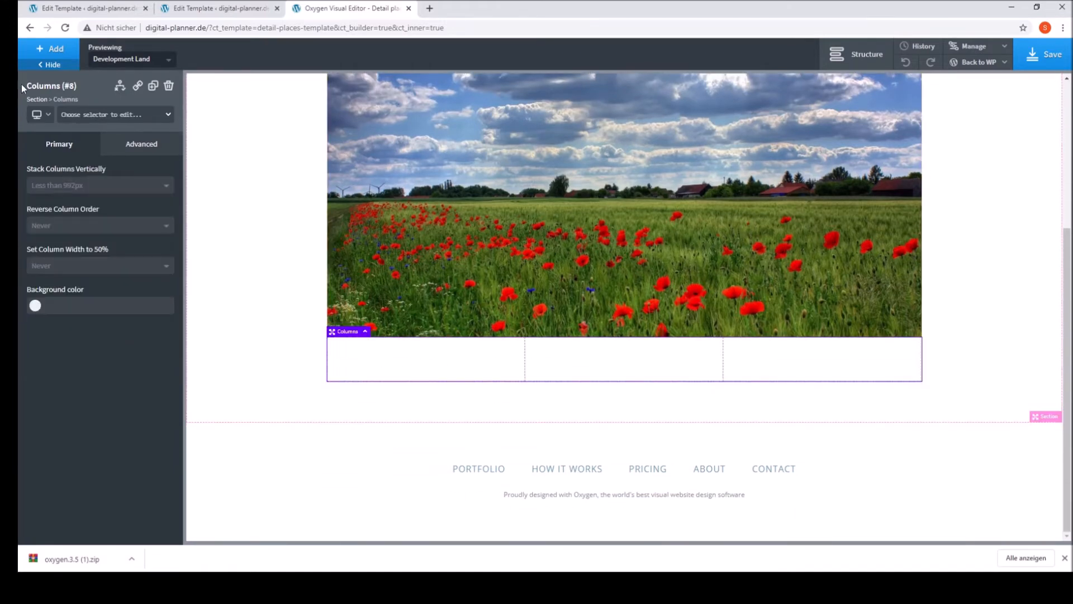
Step: Add the GD: Beitrags-Meta WordPress widget to the first column
{"action": "left_click", "coordinate": [45, 51]}
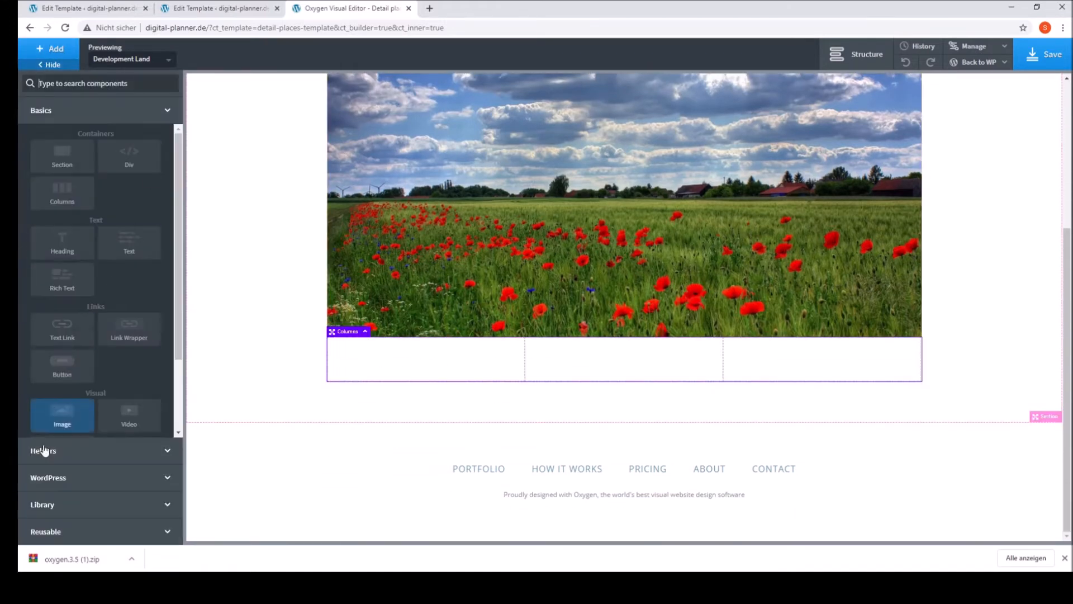
{"action": "left_click", "coordinate": [91, 482]}
{"action": "left_click", "coordinate": [81, 378]}
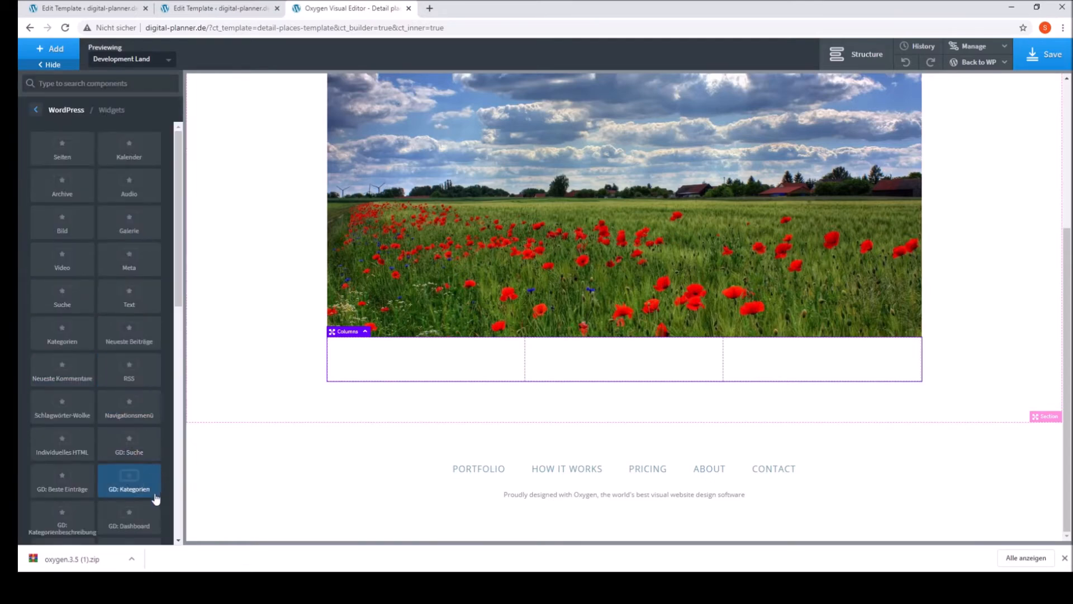
{"action": "scroll", "coordinate": [148, 511], "scroll_direction": "down", "scroll_amount": 2}
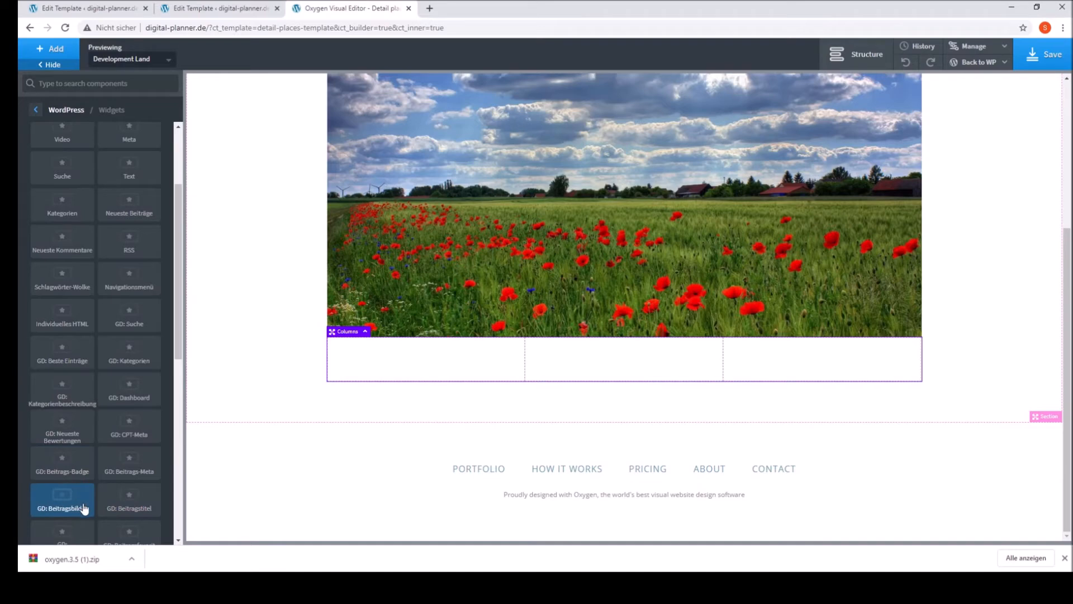
{"action": "left_click", "coordinate": [144, 469]}
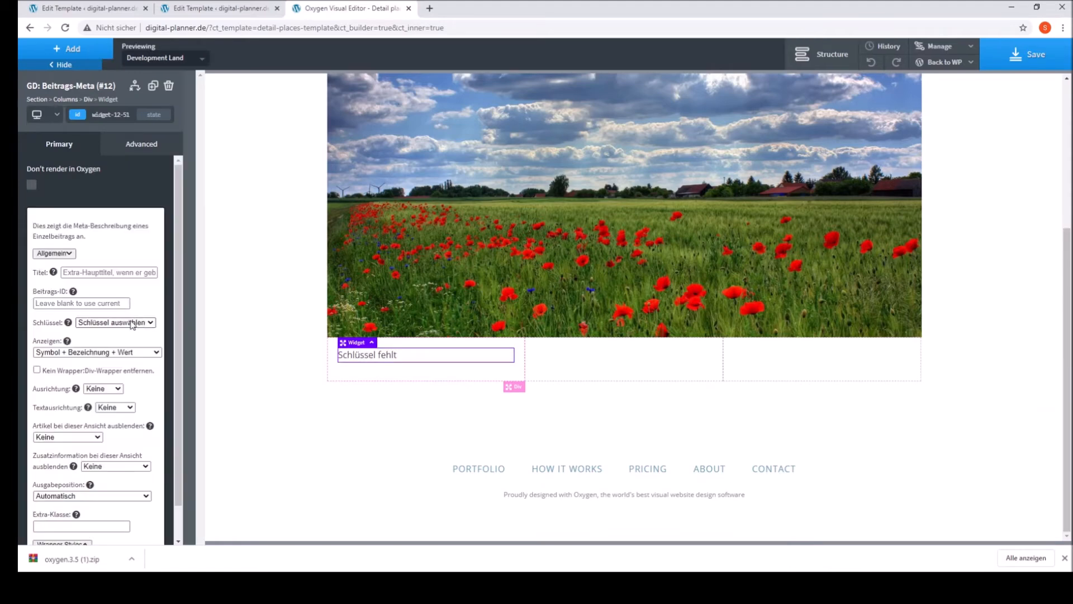
Step: Set the Beitrags-Meta widget's Schlüssel to address and apply the widget settings
{"action": "left_click", "coordinate": [119, 387]}
{"action": "scroll", "coordinate": [98, 497], "scroll_direction": "down", "scroll_amount": 1}
{"action": "left_click", "coordinate": [78, 536]}
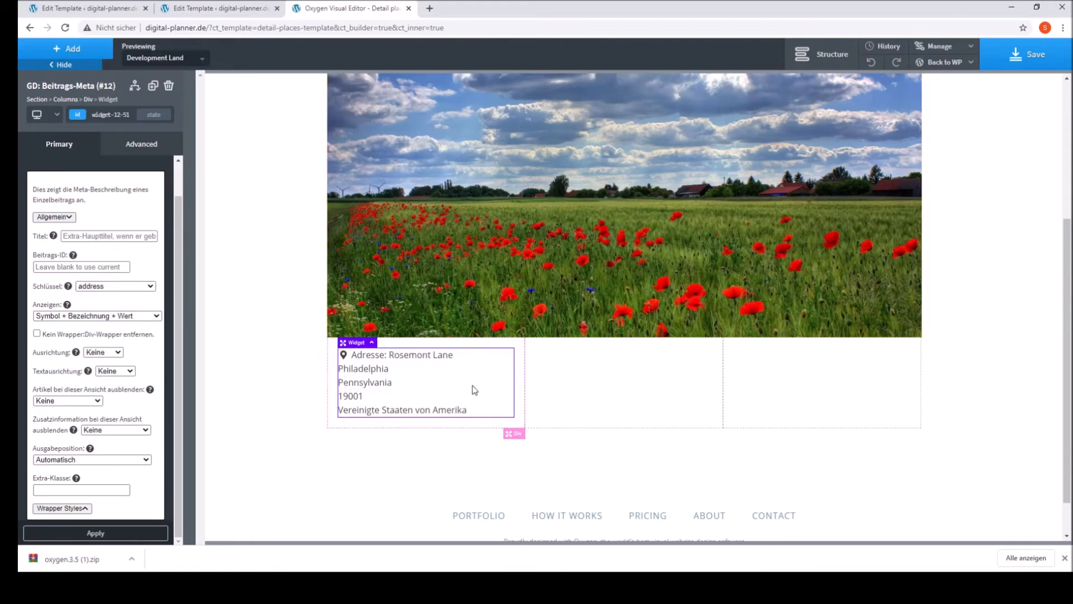
Step: Add the GD: Feldausgabeposition WordPress widget to the empty middle column
{"action": "left_click", "coordinate": [615, 391]}
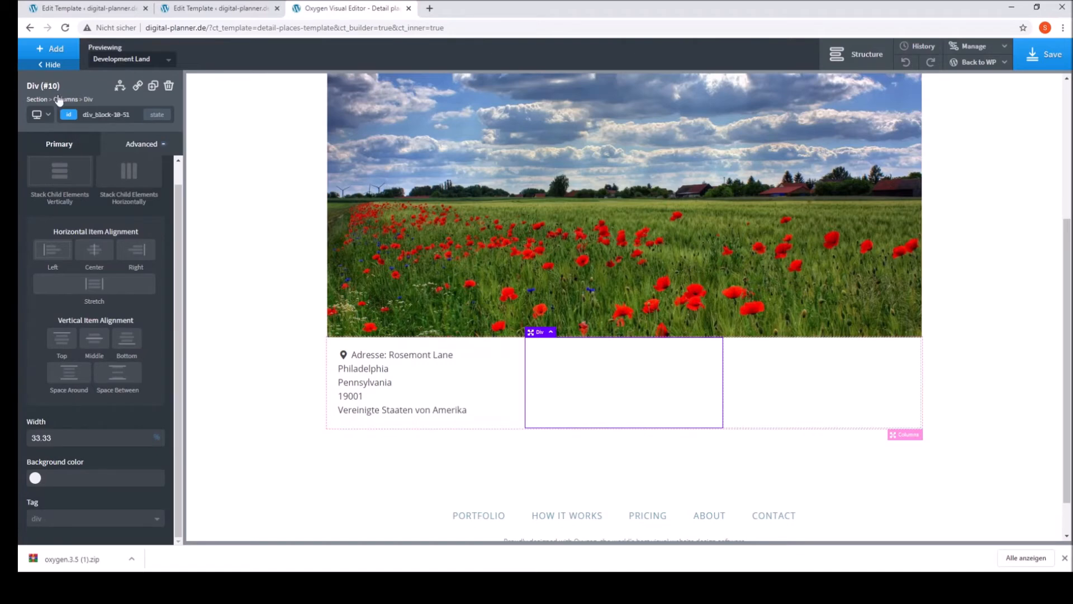
{"action": "left_click", "coordinate": [46, 52]}
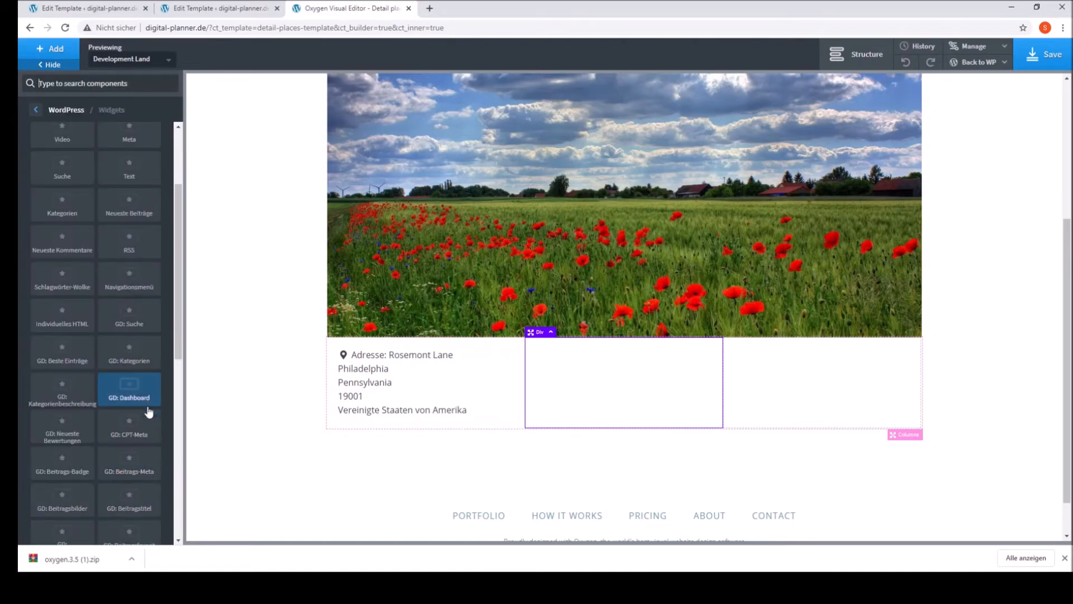
{"action": "scroll", "coordinate": [159, 509], "scroll_direction": "down", "scroll_amount": 2}
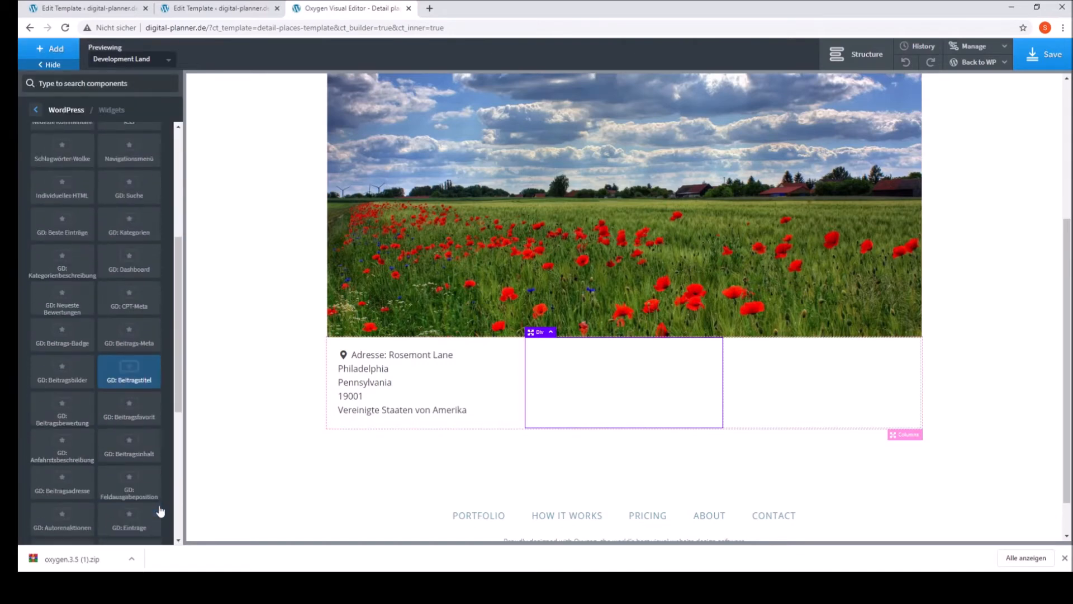
{"action": "left_click", "coordinate": [153, 491]}
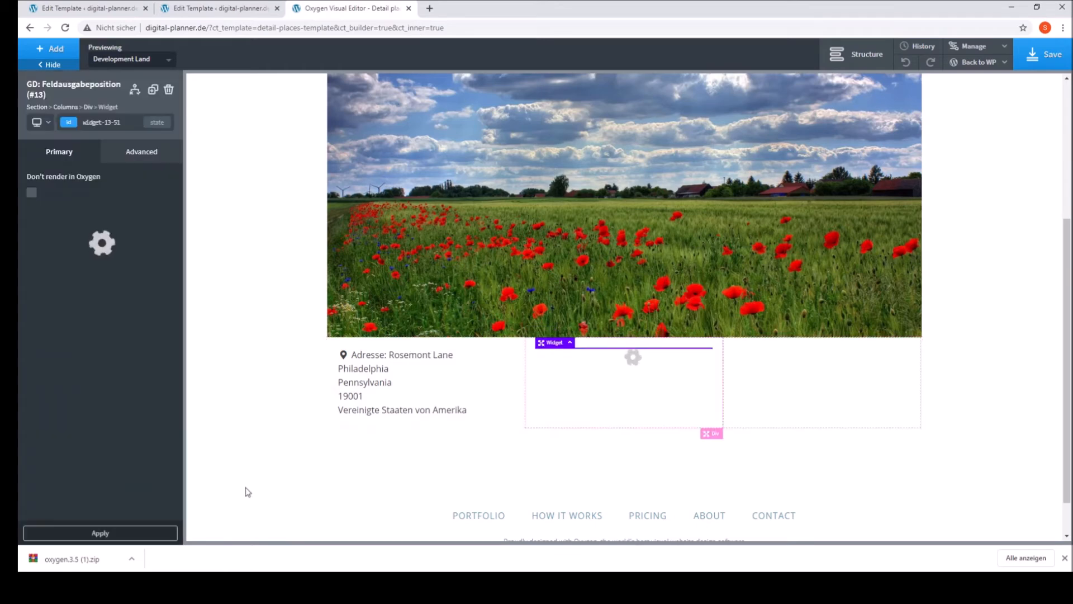
Step: Set the Feldausgabeposition widget's Standort to Auflistung and apply the widget settings
{"action": "left_click", "coordinate": [51, 300]}
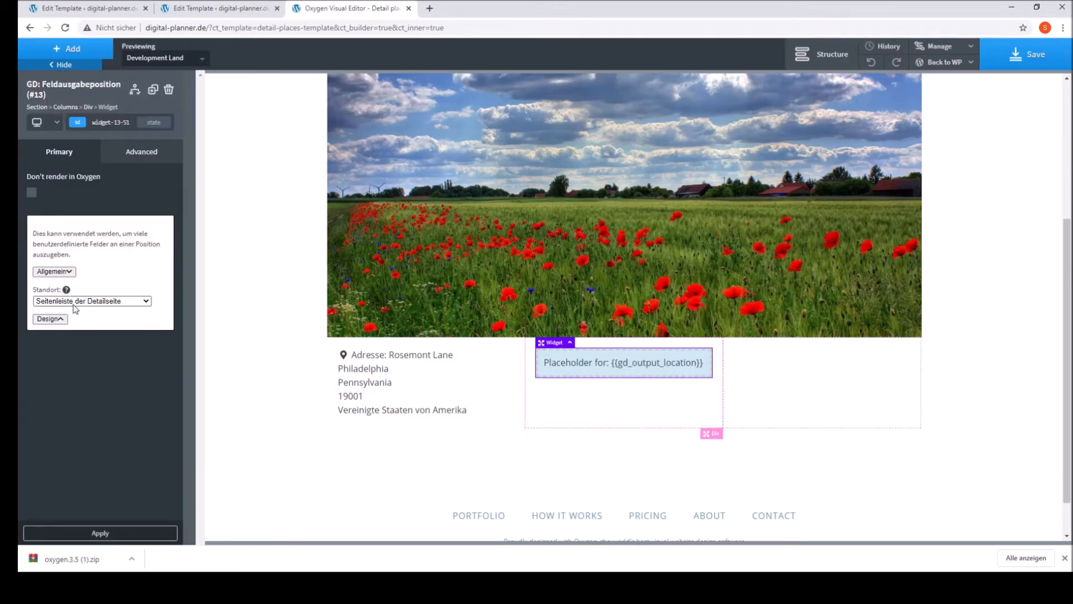
{"action": "left_click", "coordinate": [77, 319]}
{"action": "left_click", "coordinate": [126, 534]}
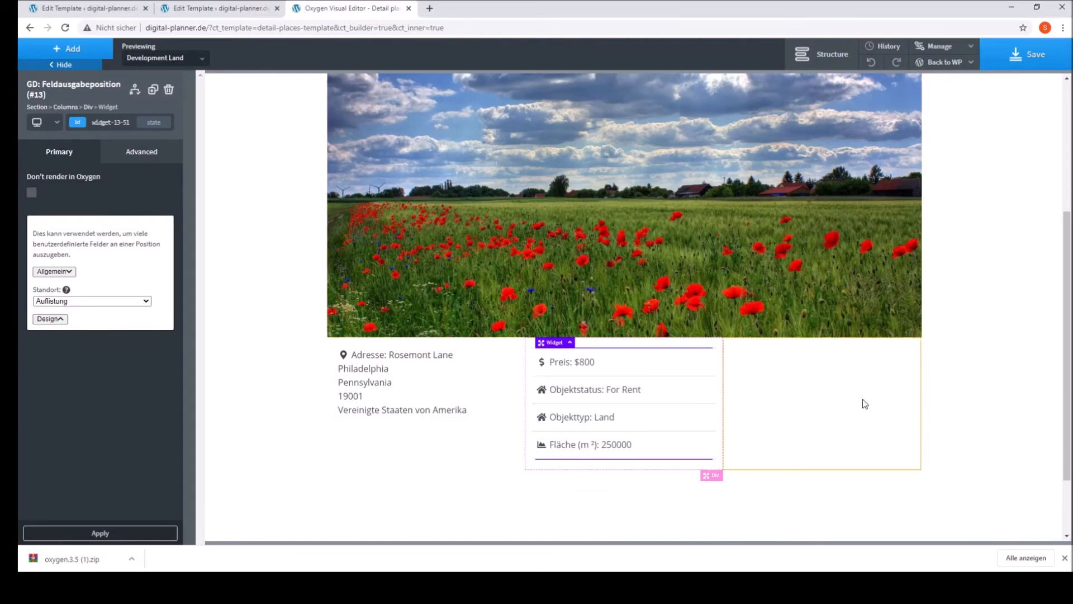
Step: Add the GD: Dynamischer Inhalt WordPress widget to the third column
{"action": "left_click", "coordinate": [807, 407]}
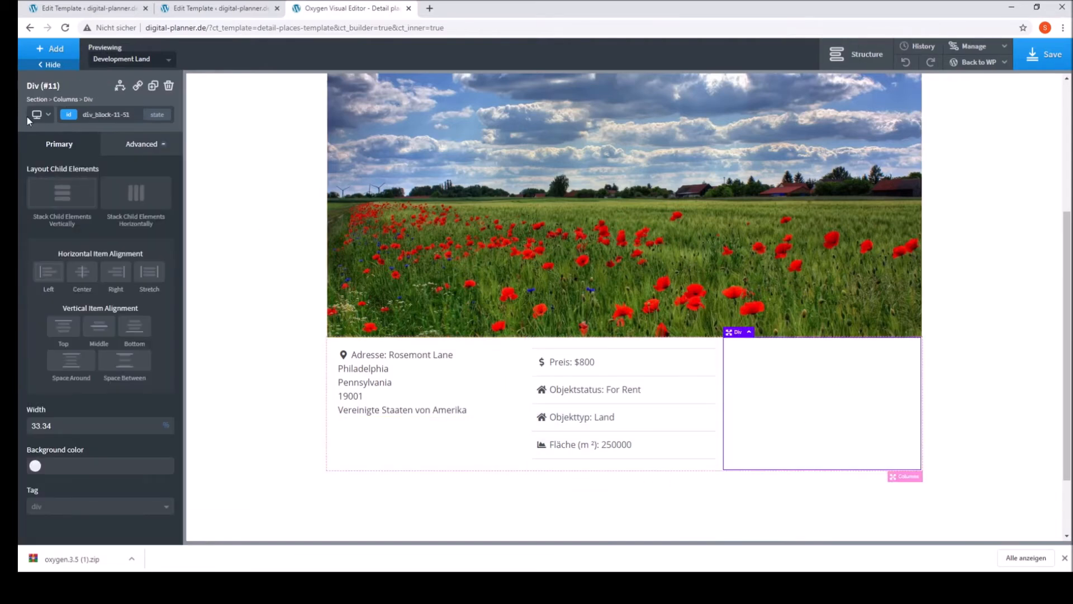
{"action": "left_click", "coordinate": [53, 49]}
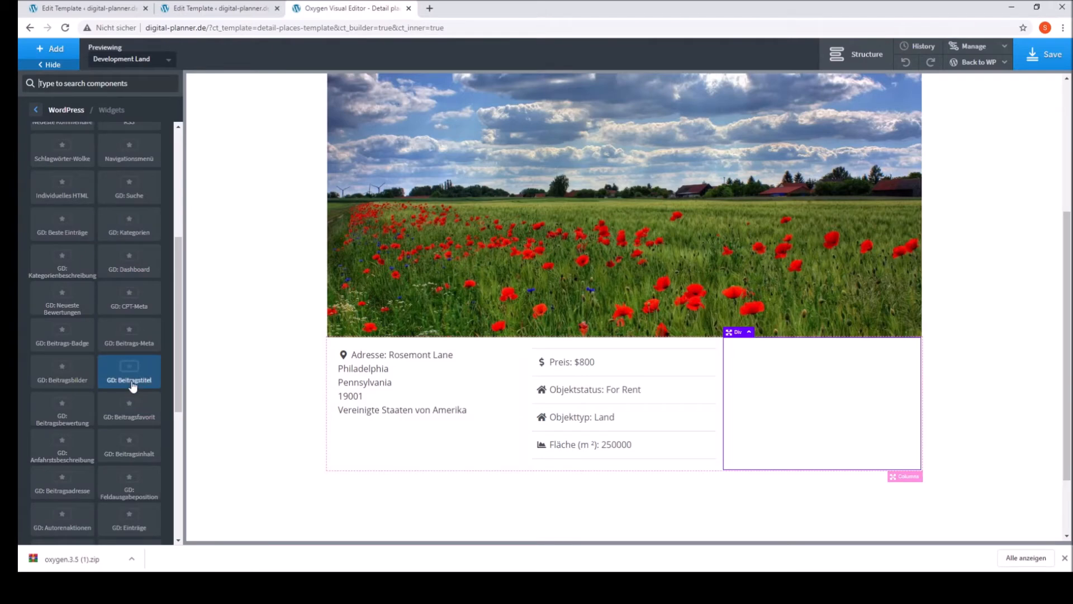
{"action": "scroll", "coordinate": [133, 386], "scroll_direction": "down", "scroll_amount": 3}
{"action": "scroll", "coordinate": [133, 386], "scroll_direction": "down", "scroll_amount": 3}
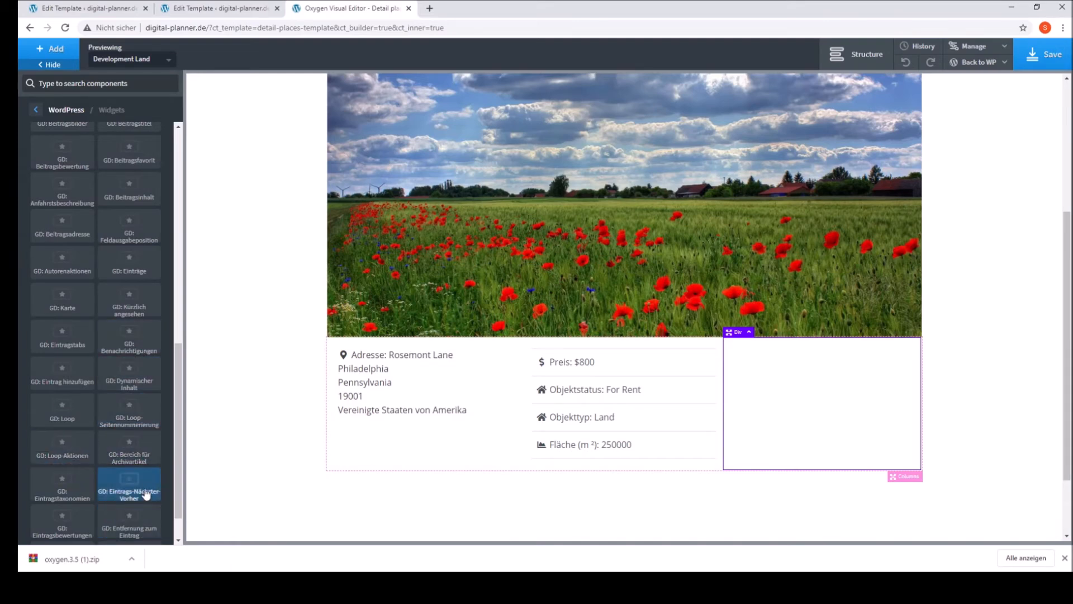
{"action": "scroll", "coordinate": [149, 508], "scroll_direction": "down", "scroll_amount": 1}
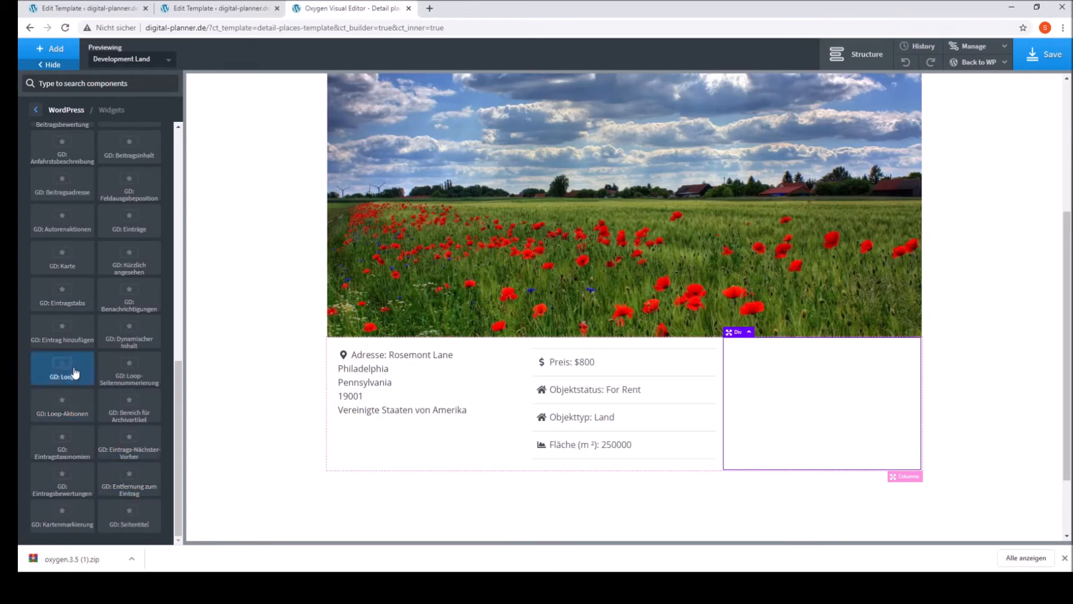
{"action": "left_click", "coordinate": [139, 347]}
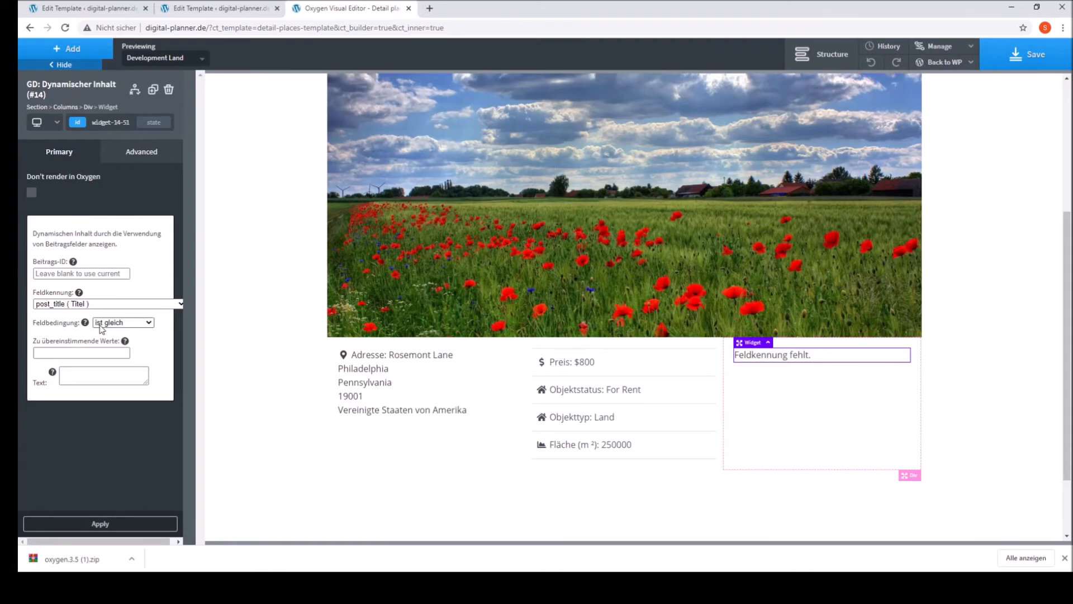
Step: Configure the Dynamischer Inhalt widget with Feldkennung phone ( Telefon ), Feldbedingung ist nicht leer and Text %%input%%, applying the settings
{"action": "left_click", "coordinate": [120, 375]}
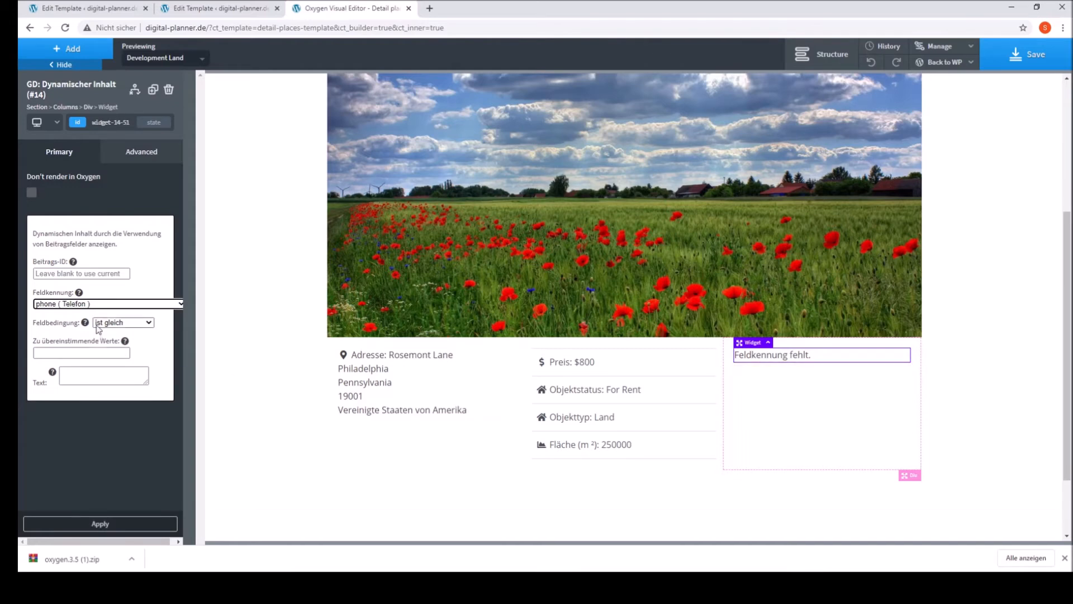
{"action": "left_click", "coordinate": [119, 329]}
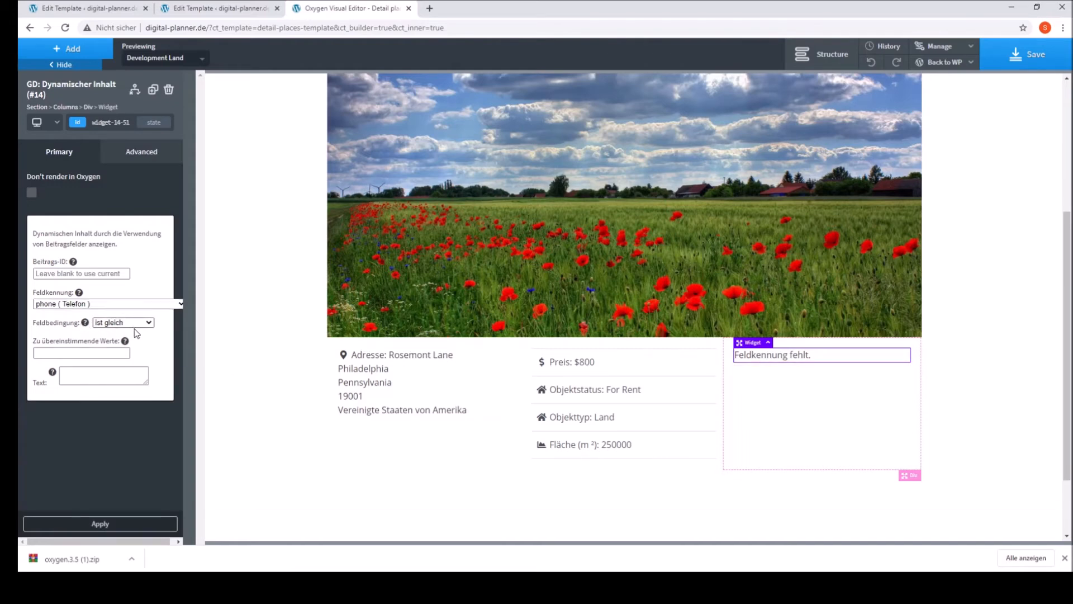
{"action": "left_click", "coordinate": [132, 383]}
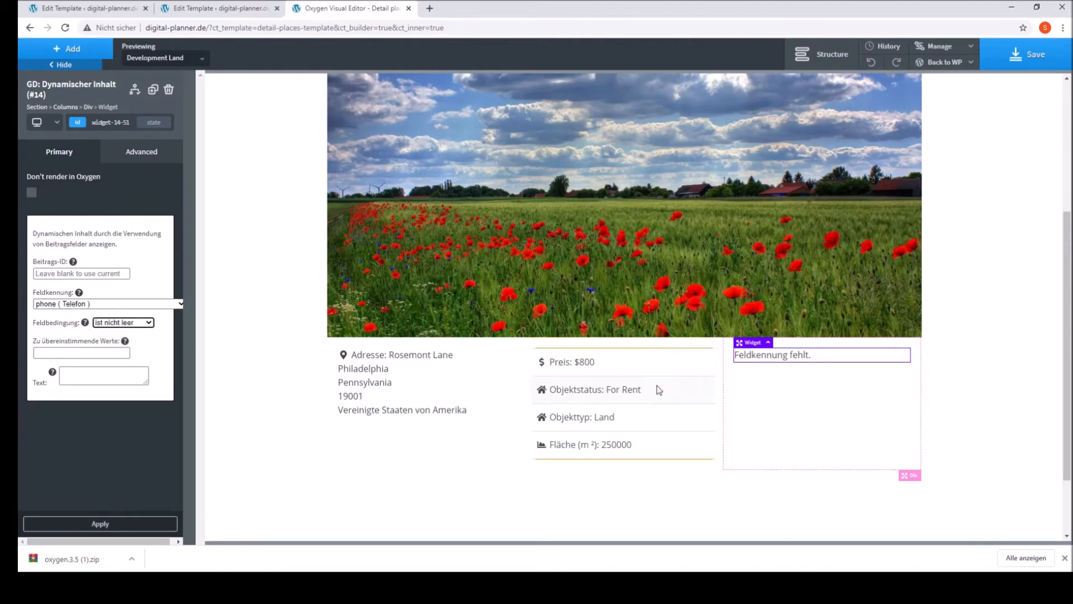
{"action": "left_click", "coordinate": [109, 529]}
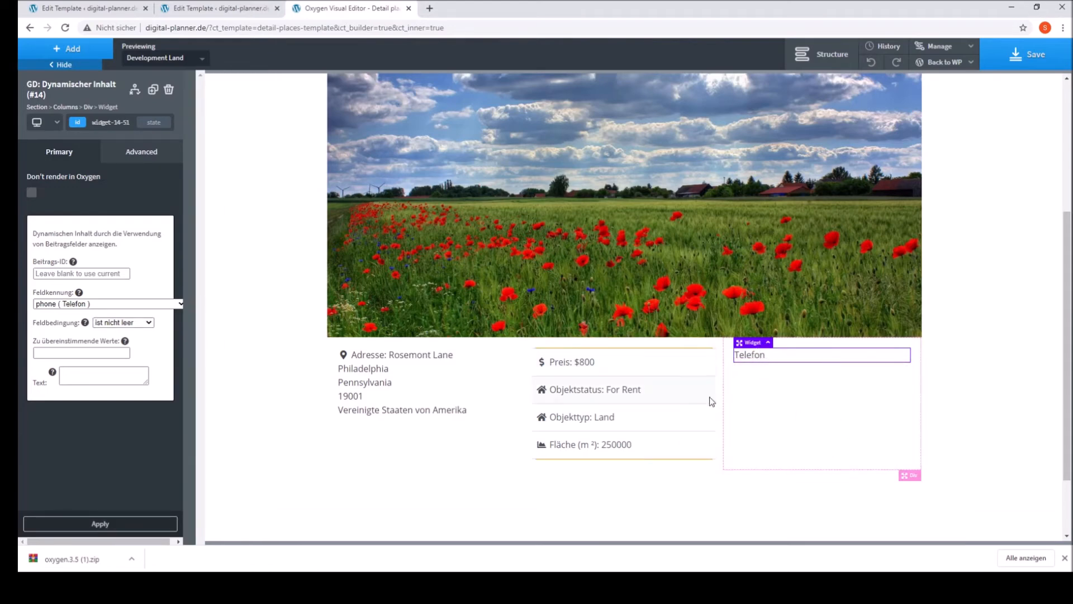
{"action": "left_click", "coordinate": [63, 380]}
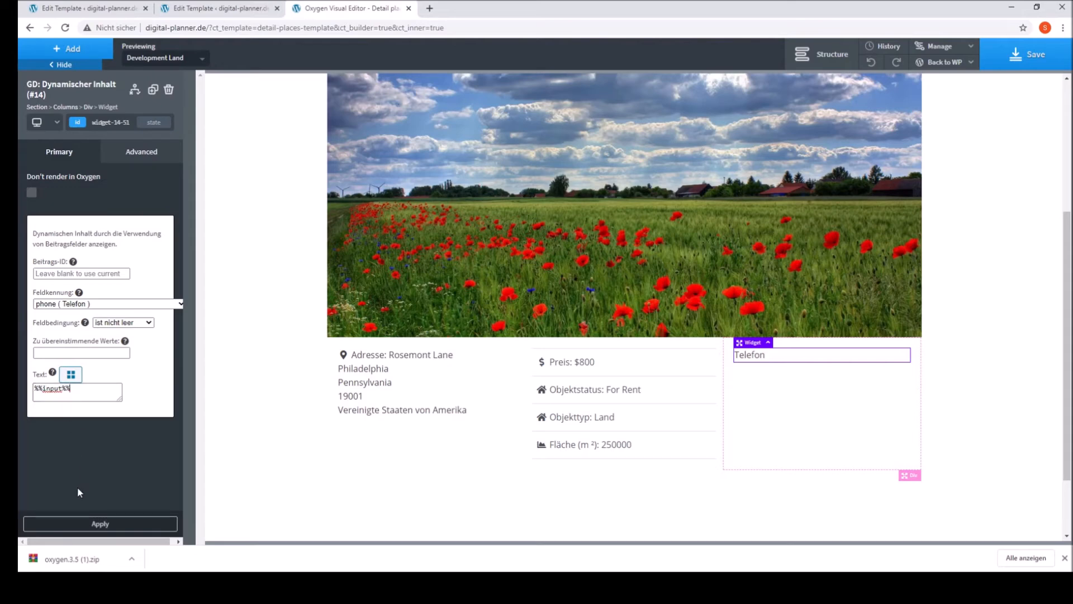
{"action": "left_click", "coordinate": [96, 525]}
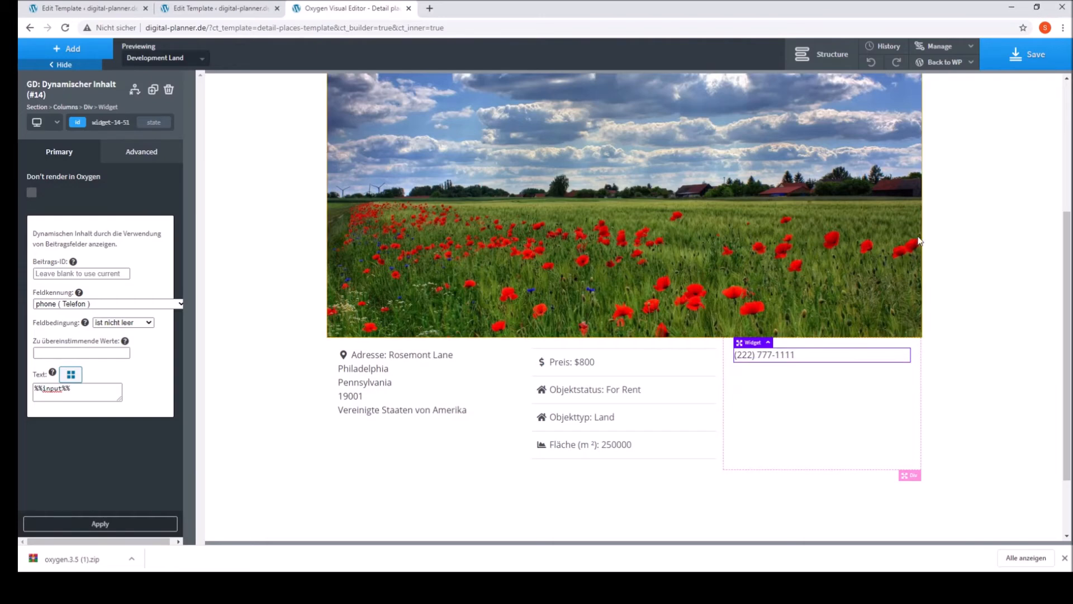
Step: Add a Text element to the third column below the phone widget
{"action": "left_click", "coordinate": [773, 395]}
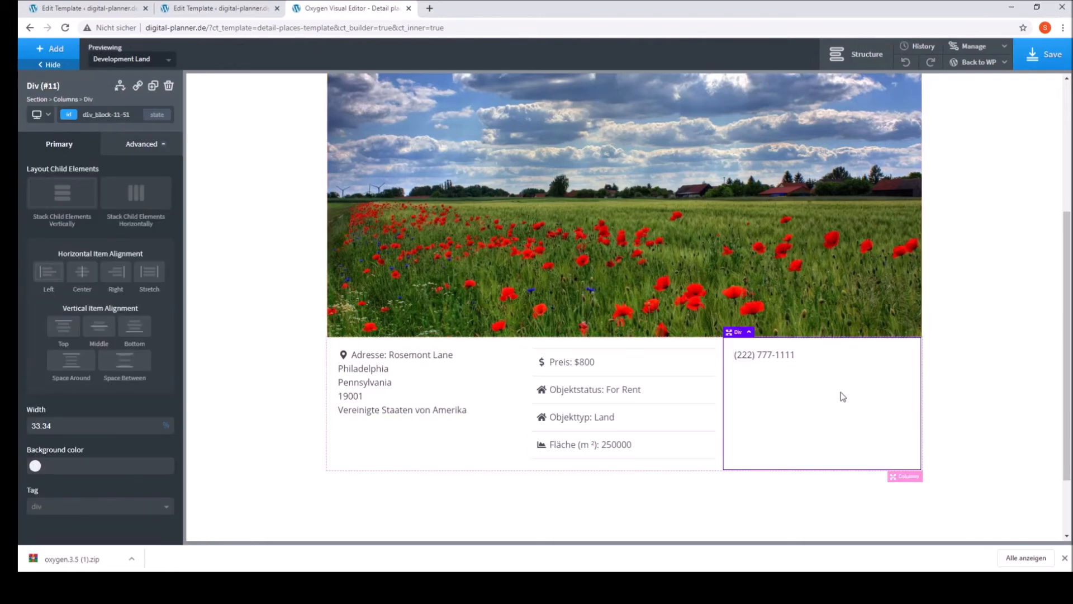
{"action": "left_click", "coordinate": [50, 49]}
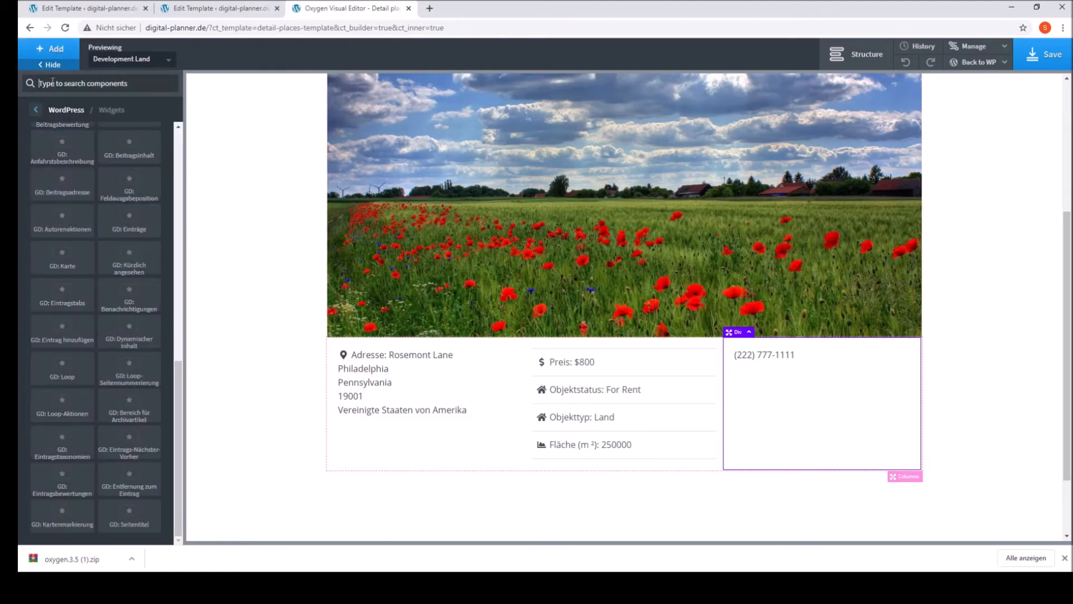
{"action": "type", "text": "tex"}
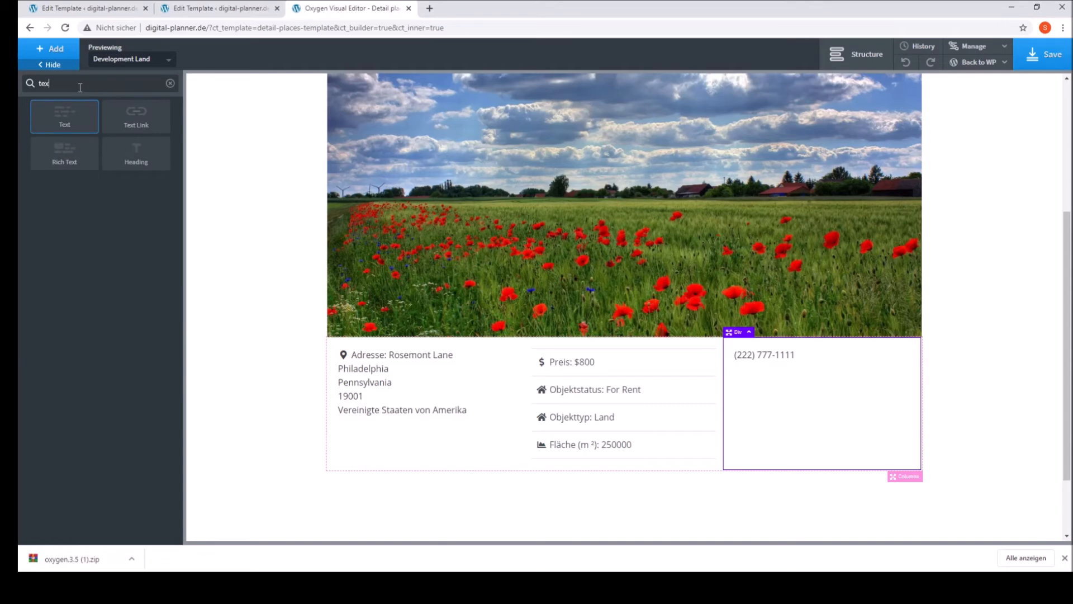
{"action": "key", "text": "Return"}
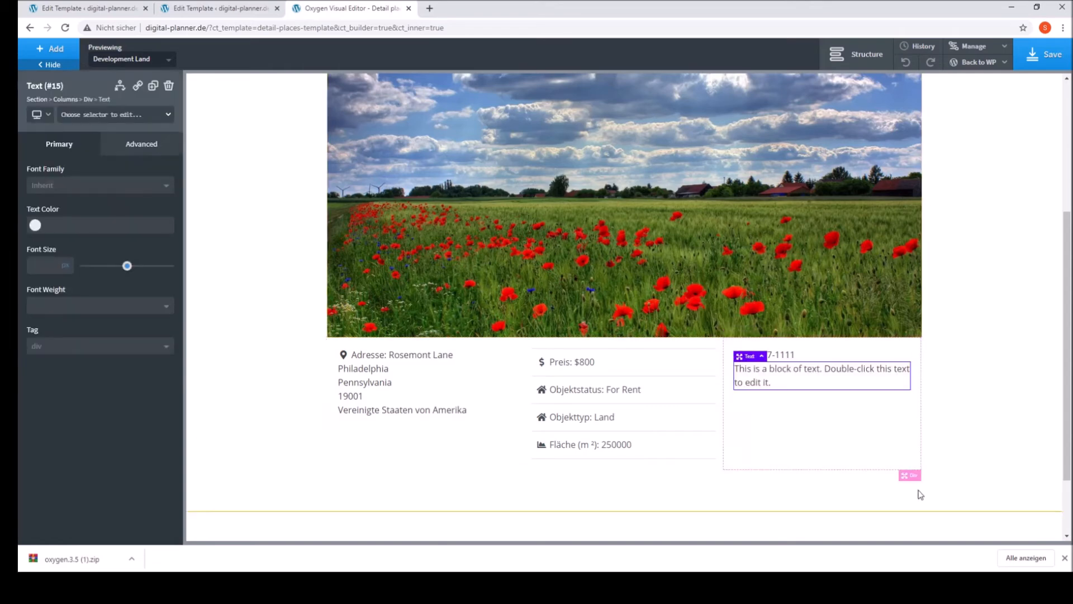
Step: Replace the new text with the post's custom field geodir_email as dynamic data, and add a small gap below the phone widget
{"action": "double_click", "coordinate": [749, 378]}
{"action": "left_click", "coordinate": [636, 56]}
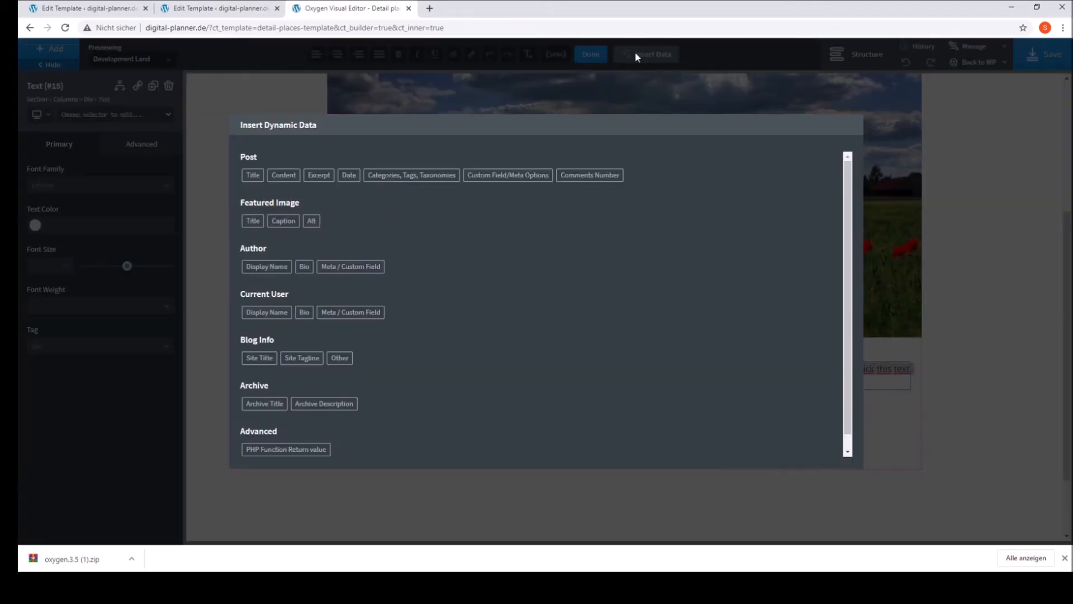
{"action": "left_click", "coordinate": [496, 178]}
{"action": "left_click", "coordinate": [285, 214]}
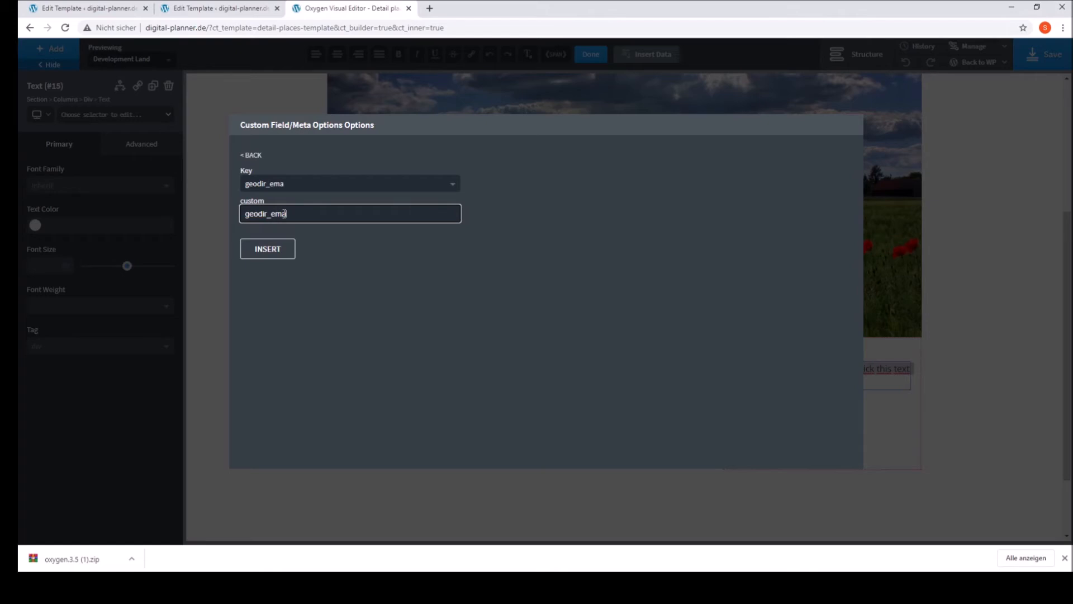
{"action": "left_click", "coordinate": [277, 249]}
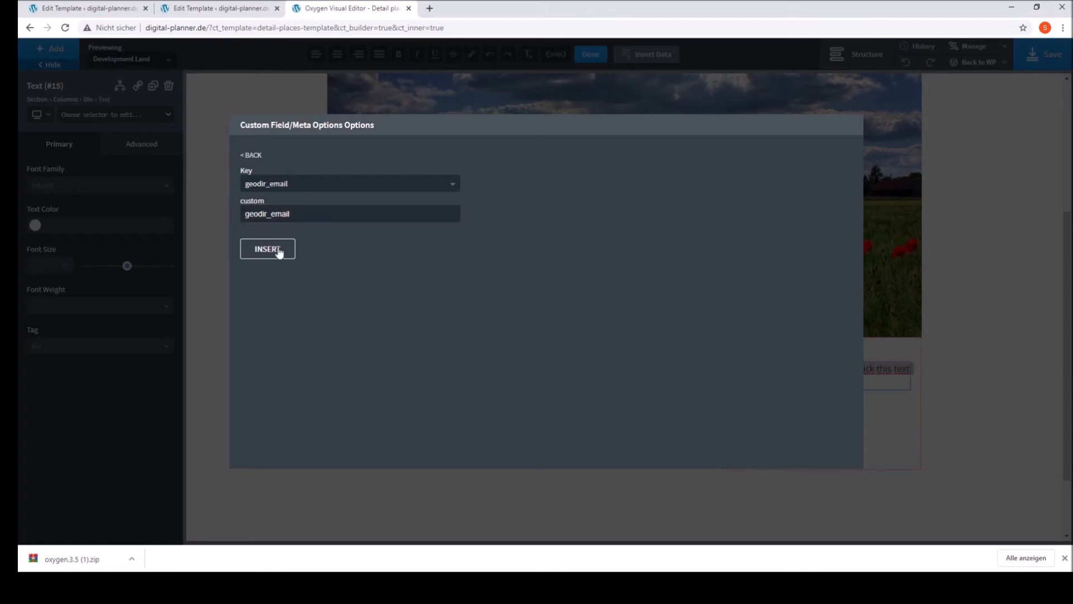
{"action": "left_click", "coordinate": [788, 403]}
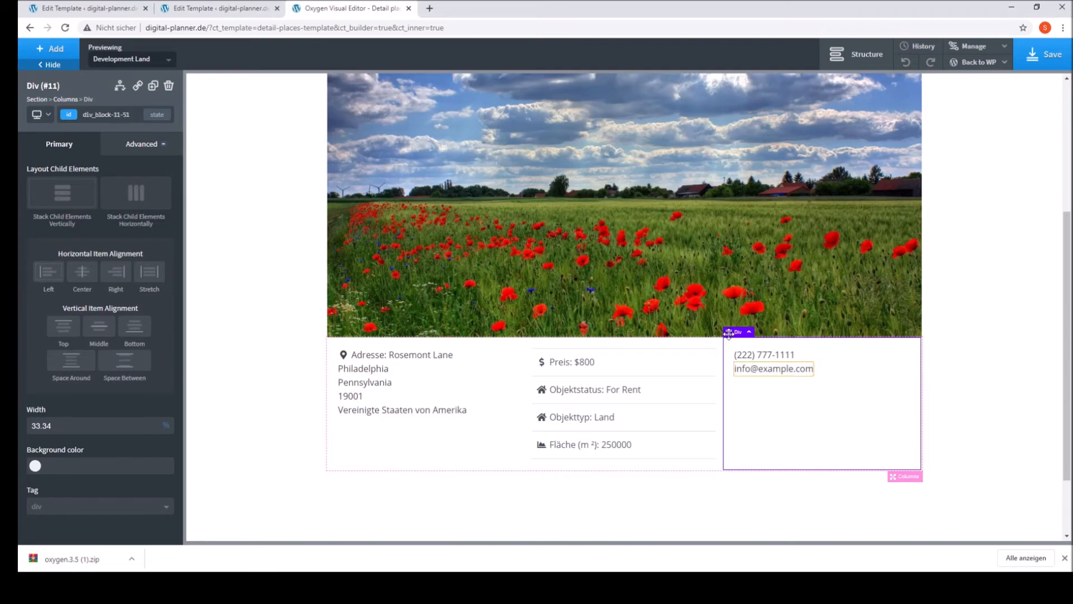
{"action": "left_click", "coordinate": [761, 362]}
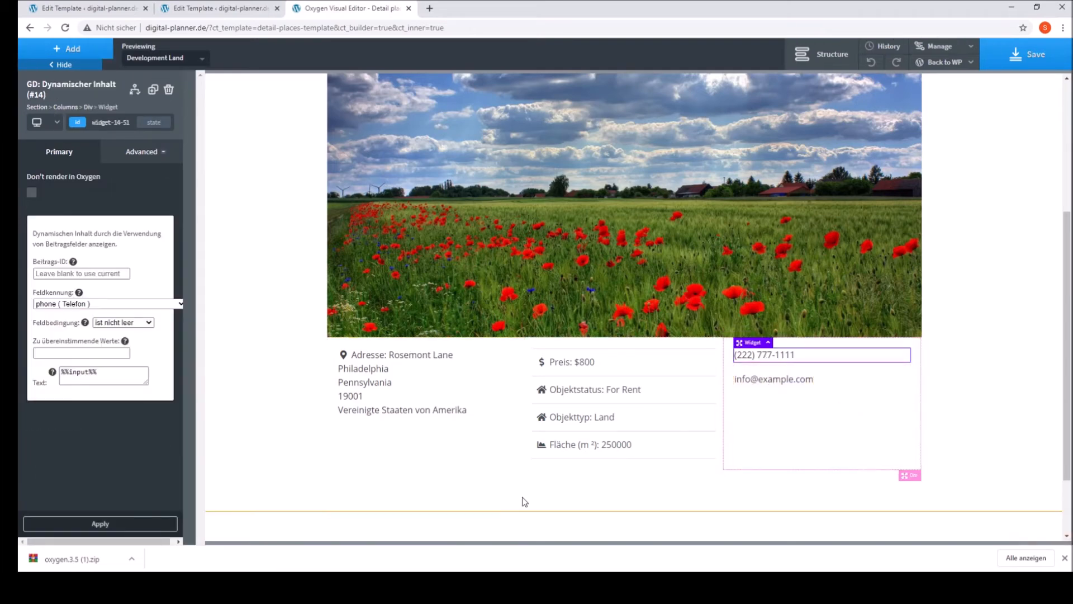
Step: Add a new Section below the section that holds the image and the three columns
{"action": "scroll", "coordinate": [492, 441], "scroll_direction": "down", "scroll_amount": 2}
{"action": "left_click", "coordinate": [531, 412]}
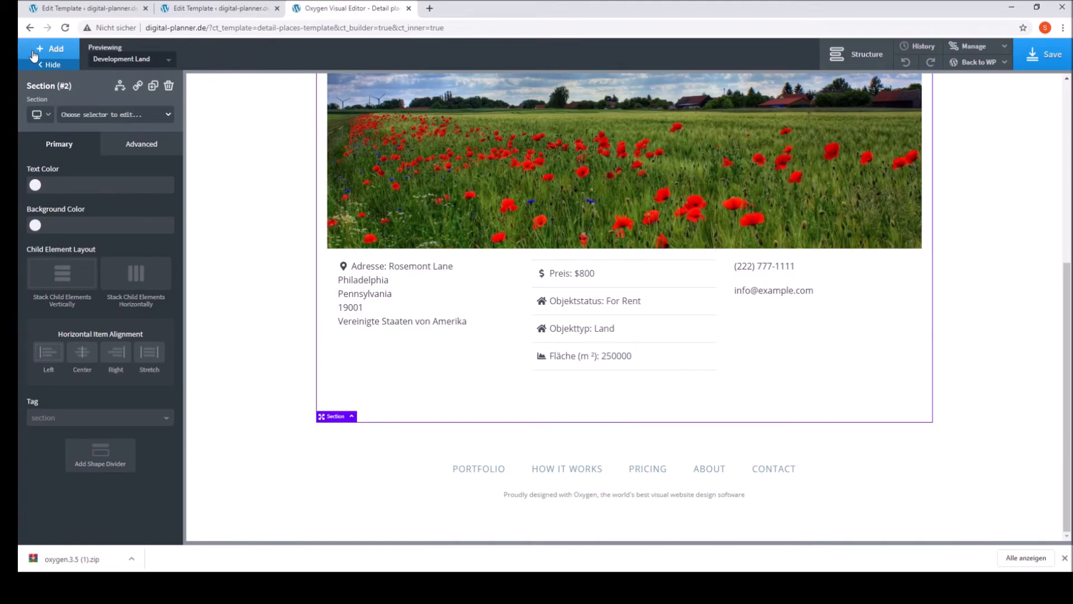
{"action": "left_click", "coordinate": [69, 53]}
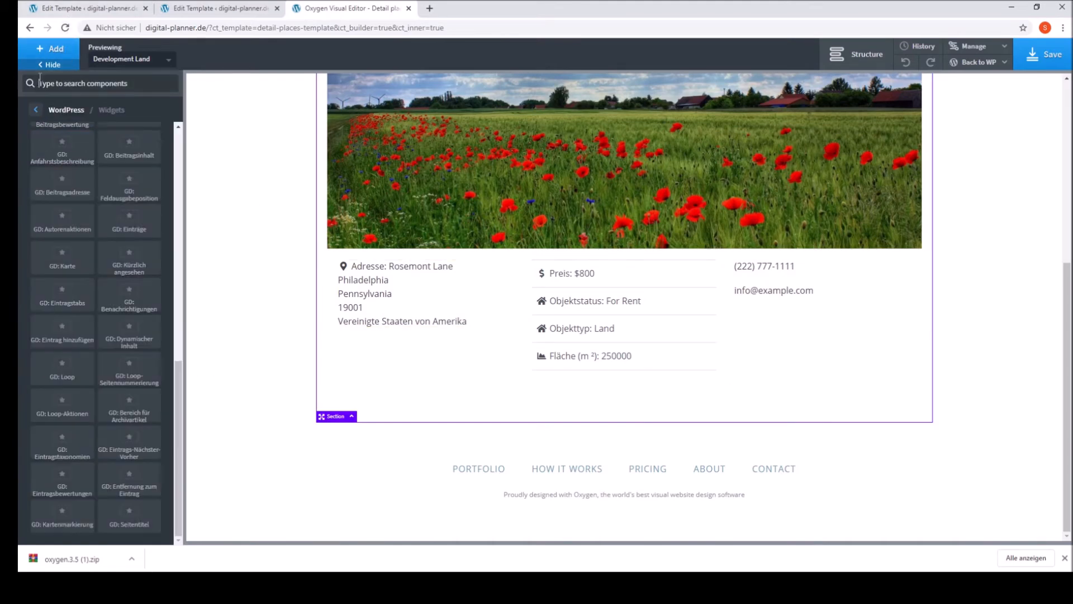
{"action": "type", "text": "sec"}
{"action": "left_click", "coordinate": [78, 132]}
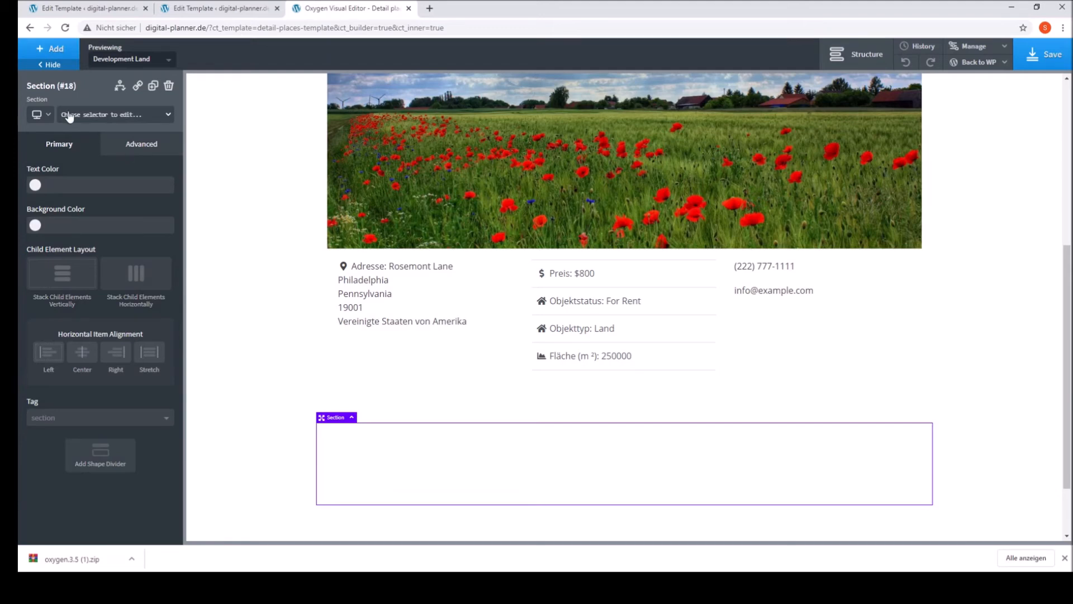
Step: Add a basic Text element inside the new empty section
{"action": "left_click", "coordinate": [50, 49]}
{"action": "left_click", "coordinate": [36, 109]}
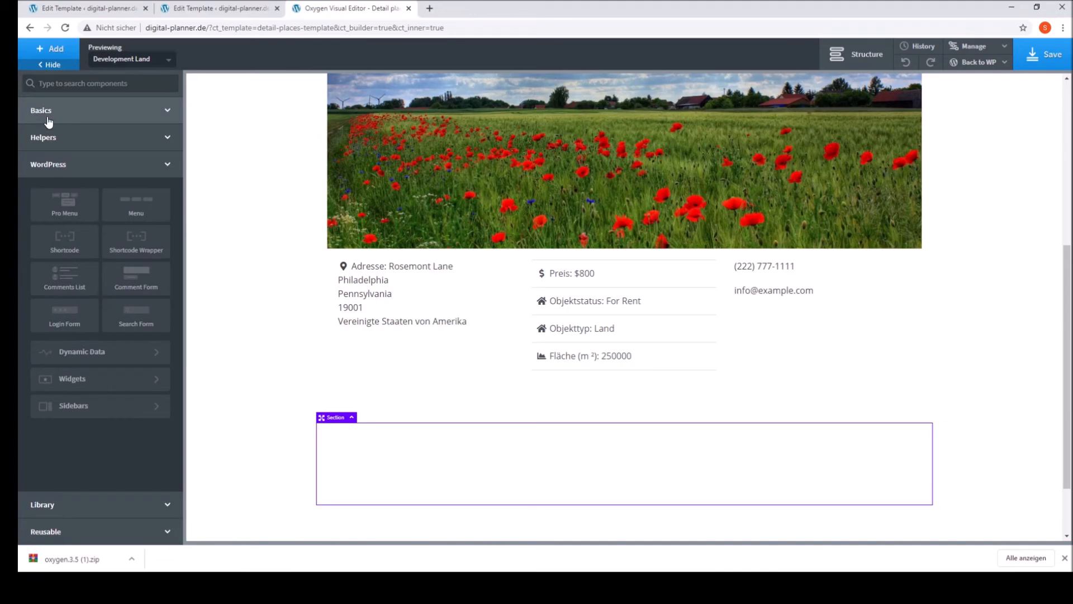
{"action": "left_click", "coordinate": [48, 119]}
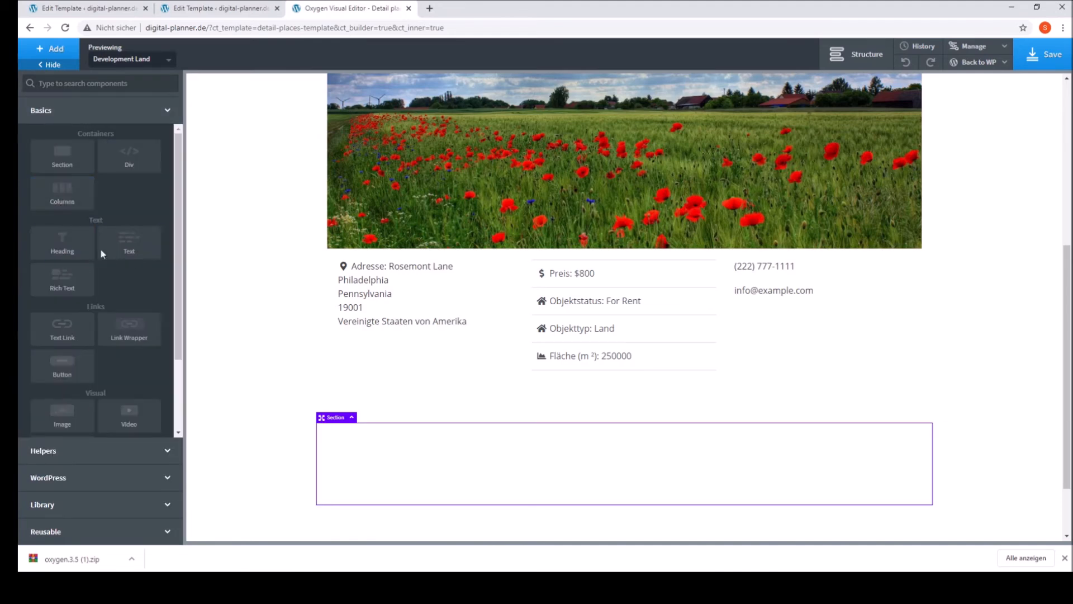
{"action": "left_click", "coordinate": [126, 253]}
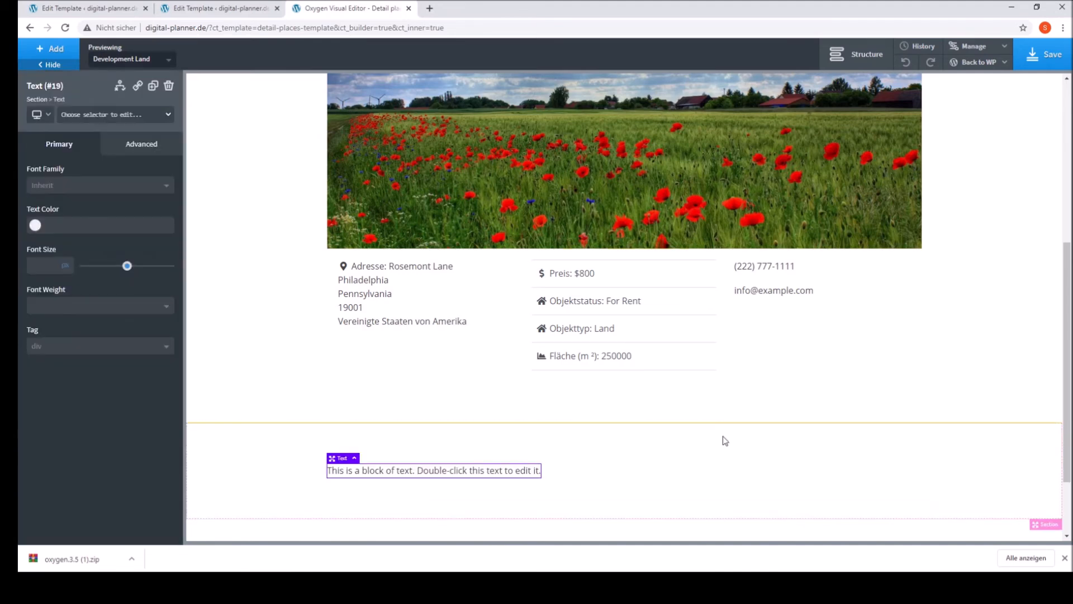
Step: Replace the placeholder text in the new section with the post's Content dynamic data
{"action": "double_click", "coordinate": [444, 472]}
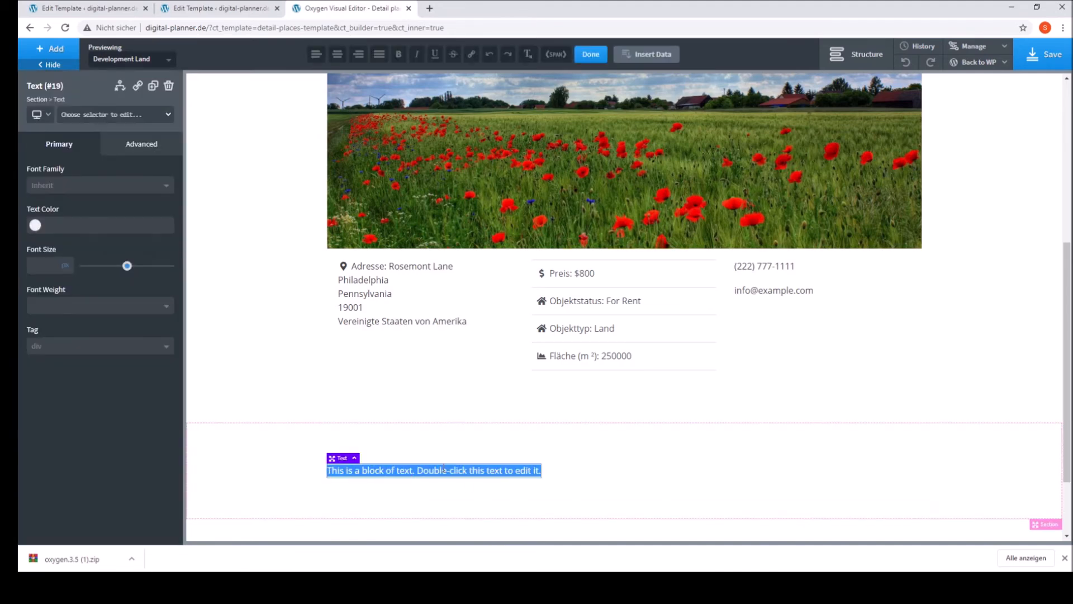
{"action": "left_click", "coordinate": [645, 55]}
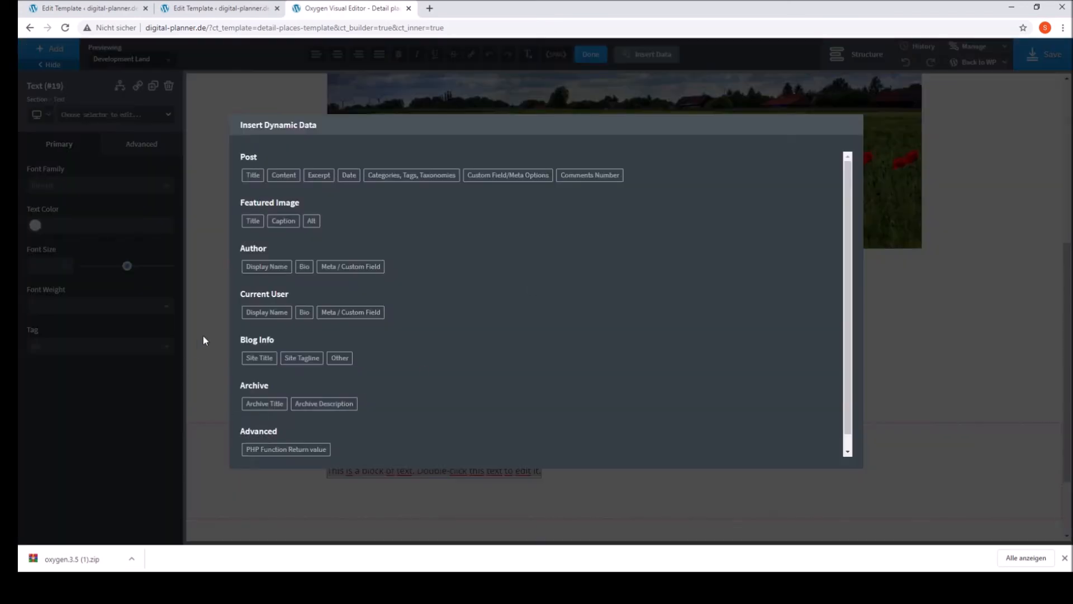
{"action": "left_click", "coordinate": [280, 175]}
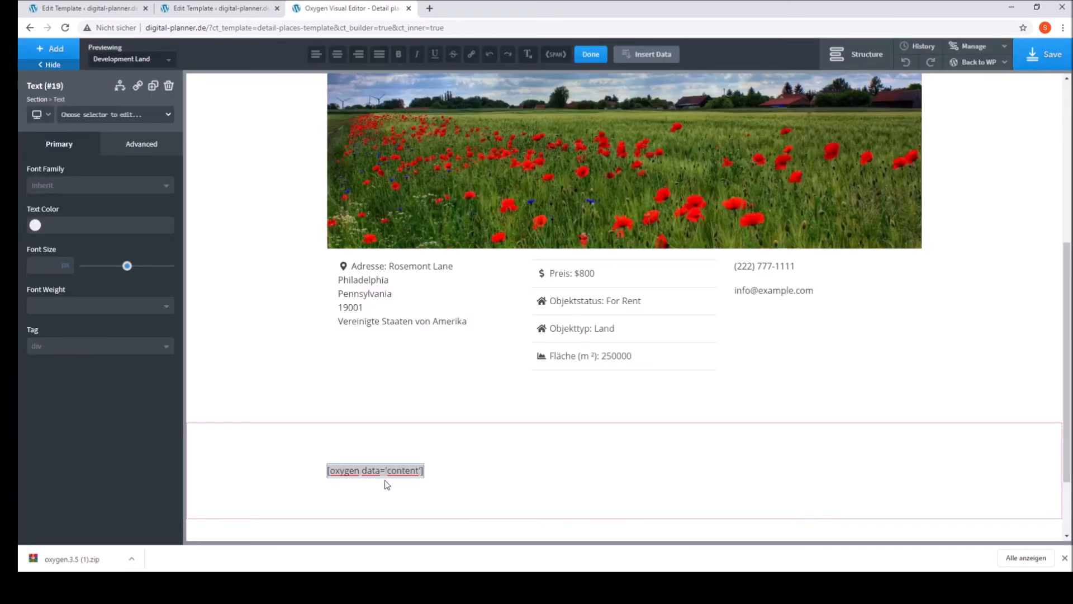
Step: Finish editing the content text and add the GD: Einträge widget below it in the content section
{"action": "left_click", "coordinate": [486, 448]}
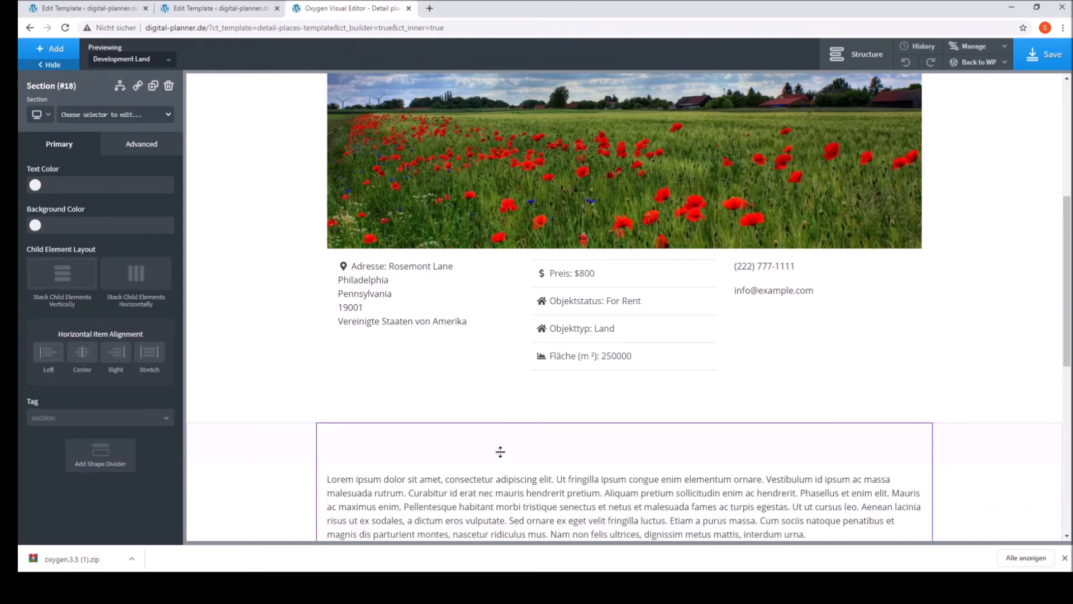
{"action": "scroll", "coordinate": [503, 452], "scroll_direction": "down", "scroll_amount": 7}
{"action": "scroll", "coordinate": [523, 475], "scroll_direction": "down", "scroll_amount": 1}
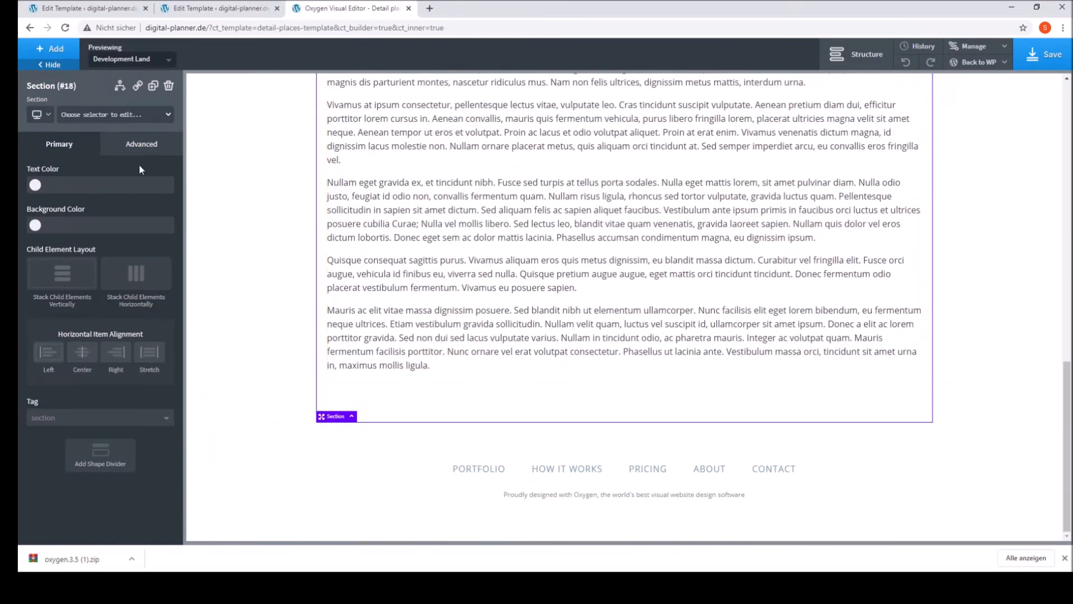
{"action": "left_click", "coordinate": [50, 49]}
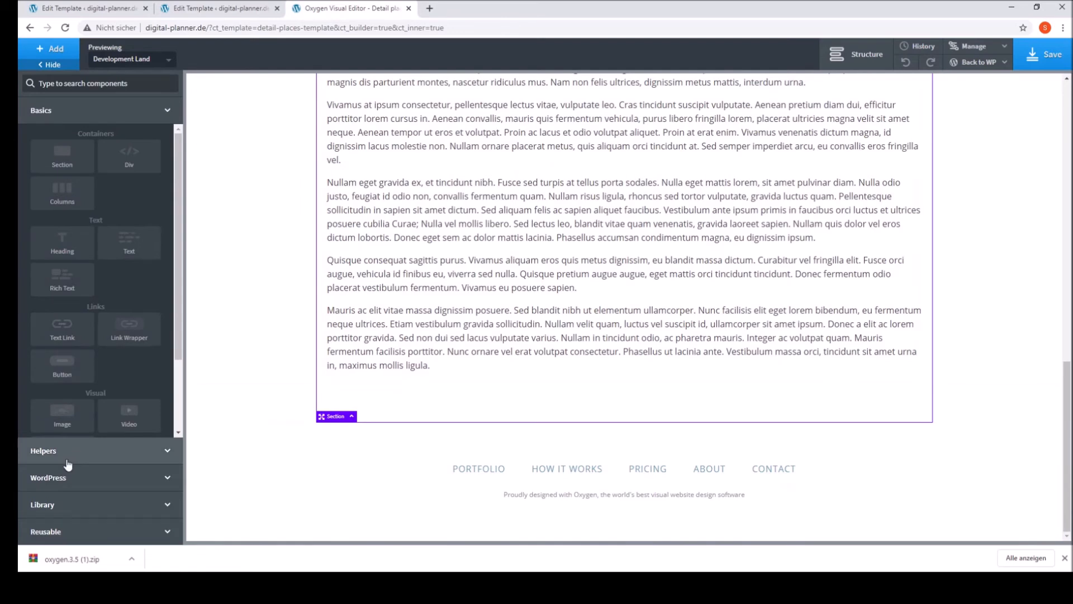
{"action": "left_click", "coordinate": [83, 479]}
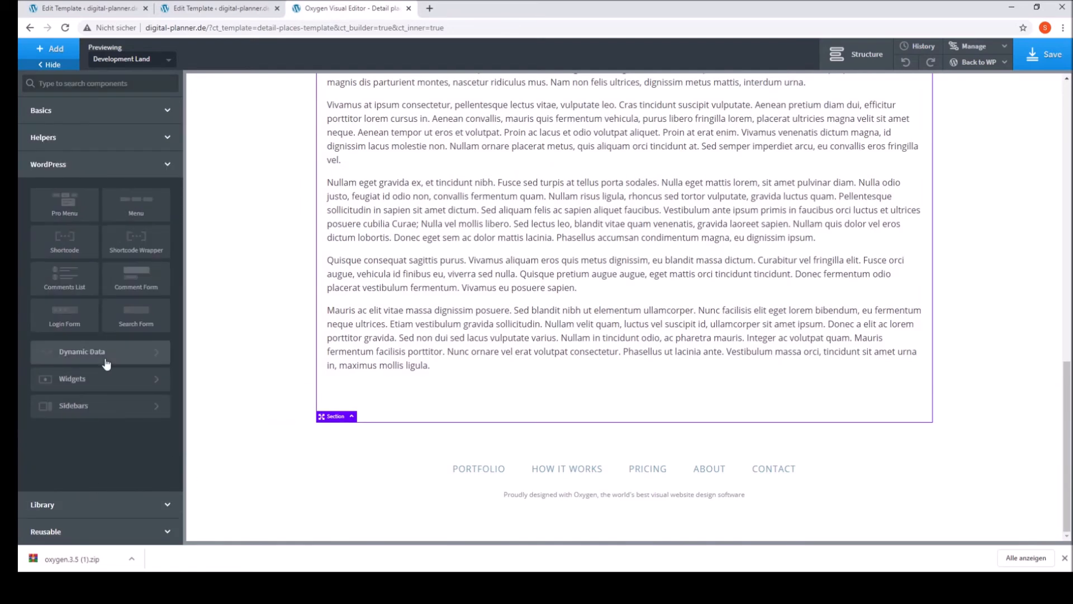
{"action": "left_click", "coordinate": [118, 387]}
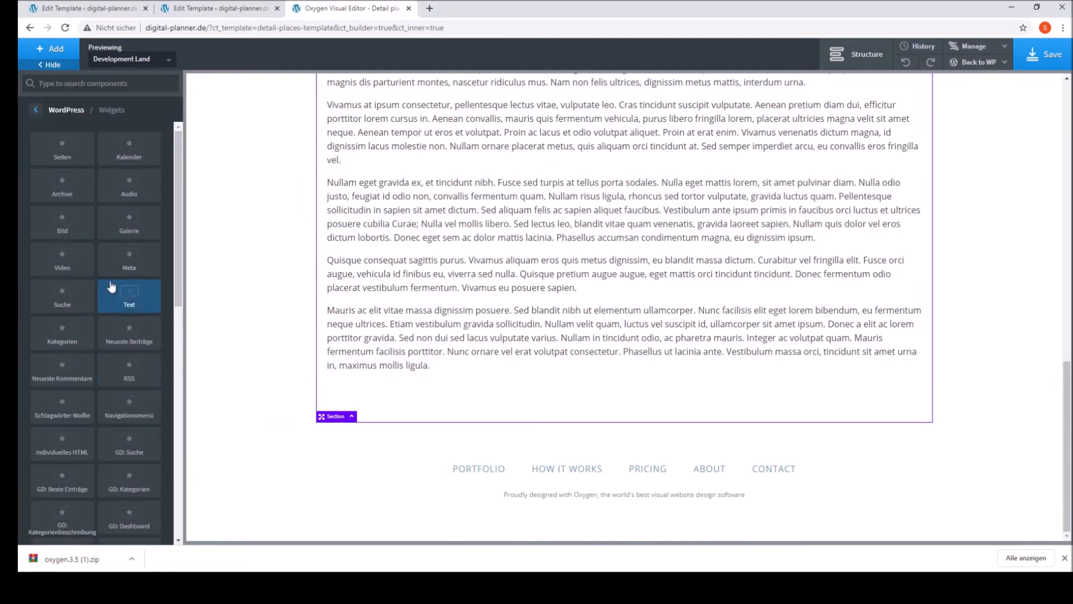
{"action": "scroll", "coordinate": [149, 506], "scroll_direction": "down", "scroll_amount": 2}
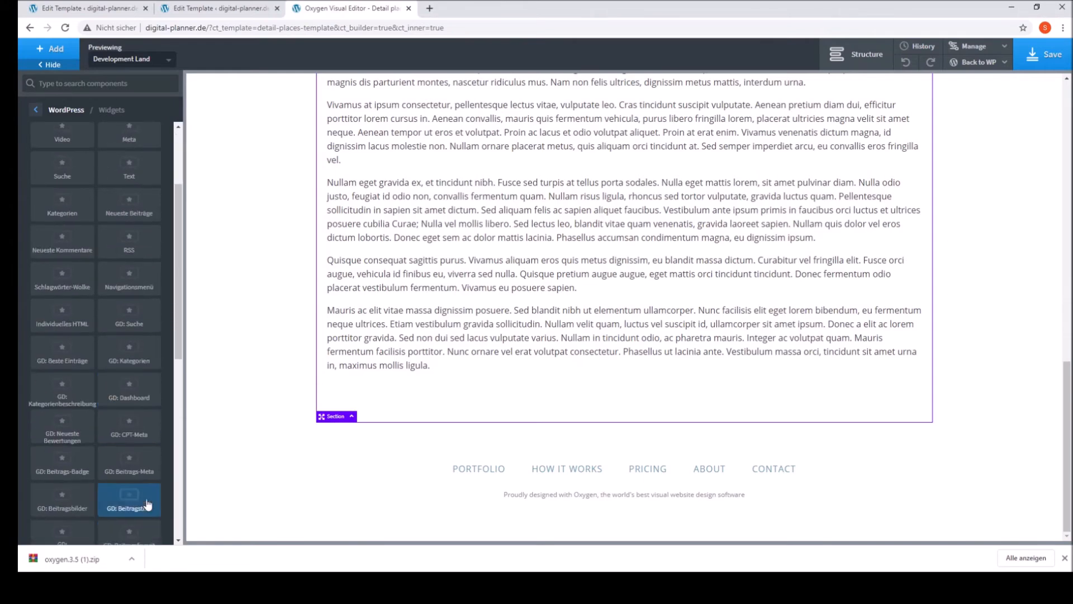
{"action": "scroll", "coordinate": [123, 503], "scroll_direction": "down", "scroll_amount": 6}
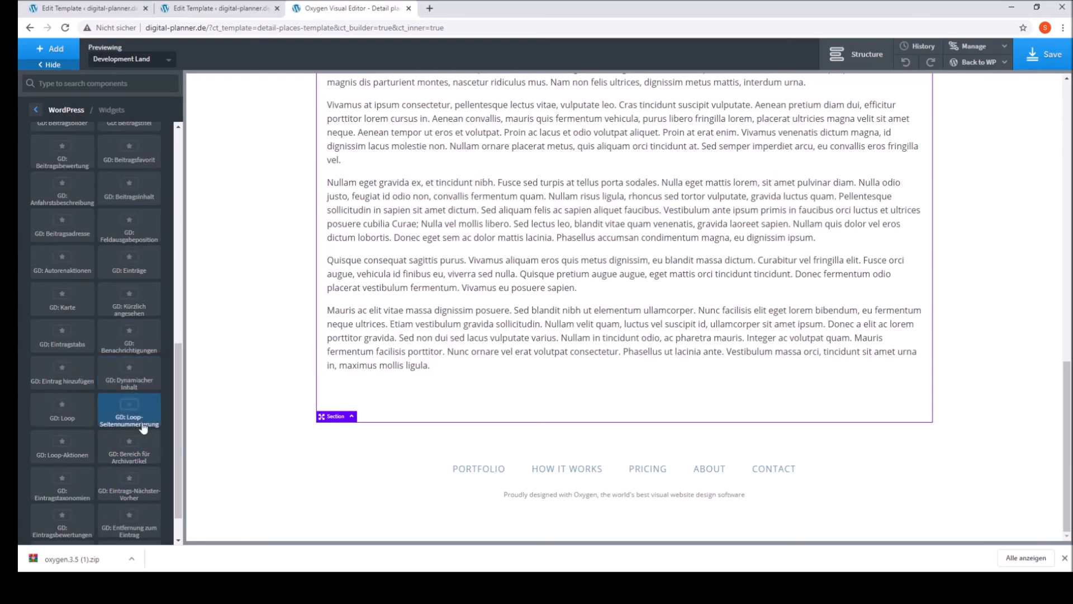
{"action": "scroll", "coordinate": [145, 442], "scroll_direction": "down", "scroll_amount": 1}
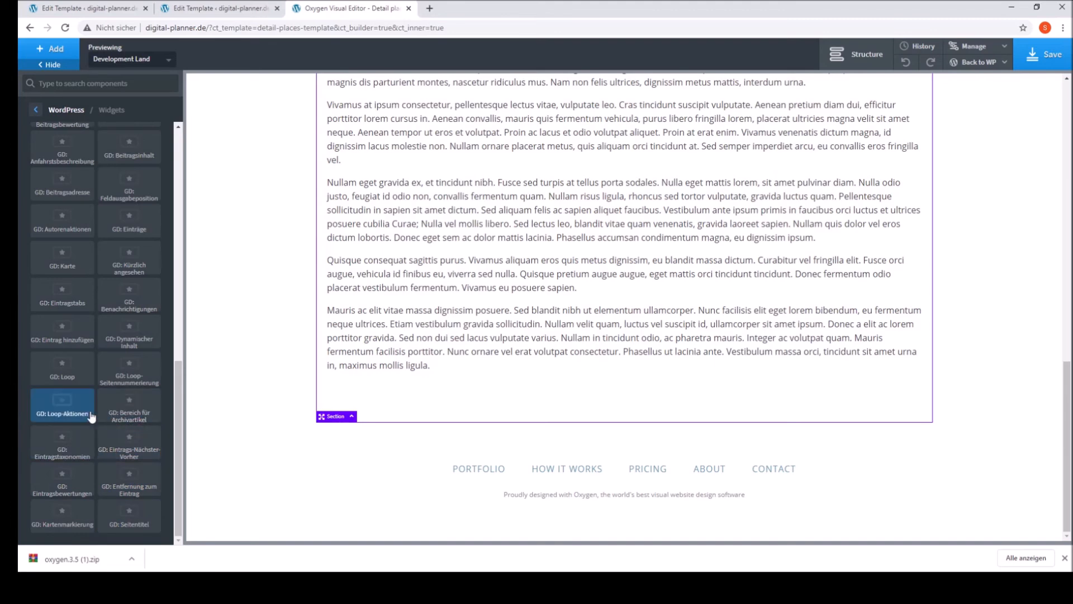
{"action": "scroll", "coordinate": [109, 420], "scroll_direction": "up", "scroll_amount": 5}
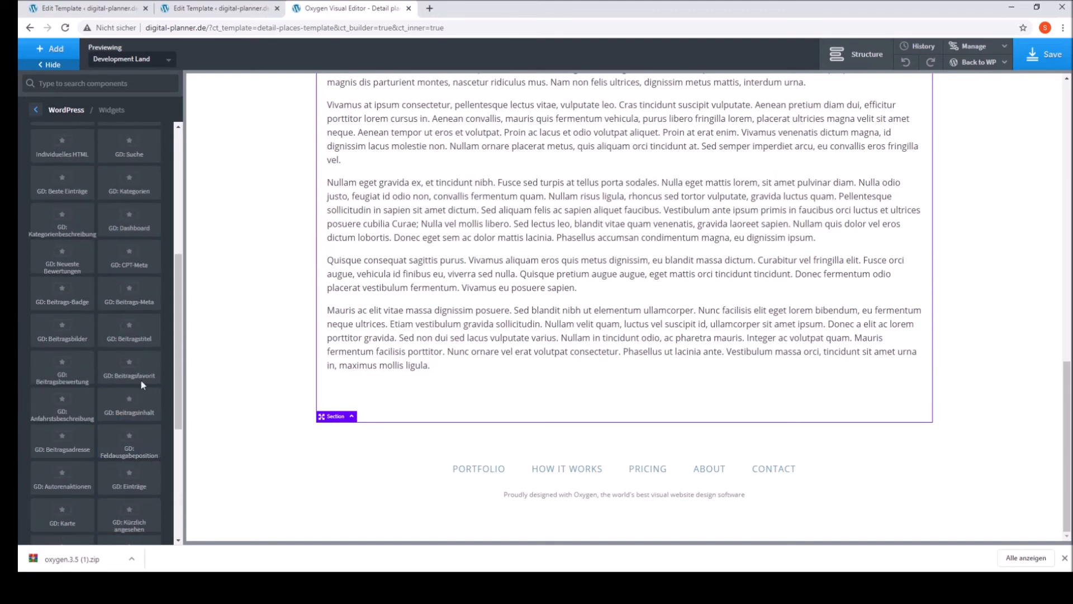
{"action": "scroll", "coordinate": [153, 347], "scroll_direction": "up", "scroll_amount": 2}
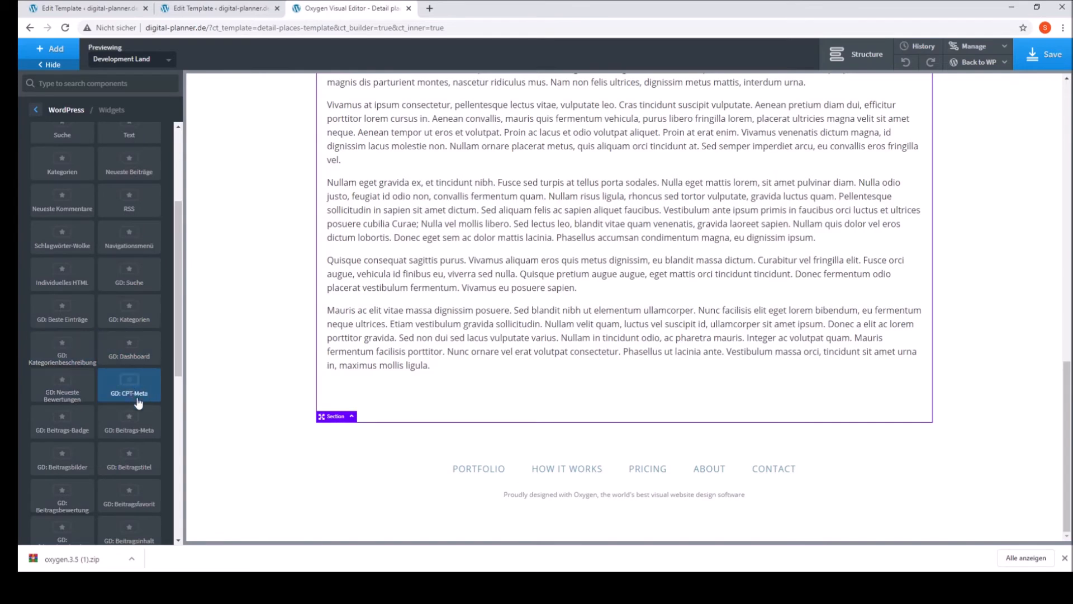
{"action": "scroll", "coordinate": [131, 472], "scroll_direction": "down", "scroll_amount": 2}
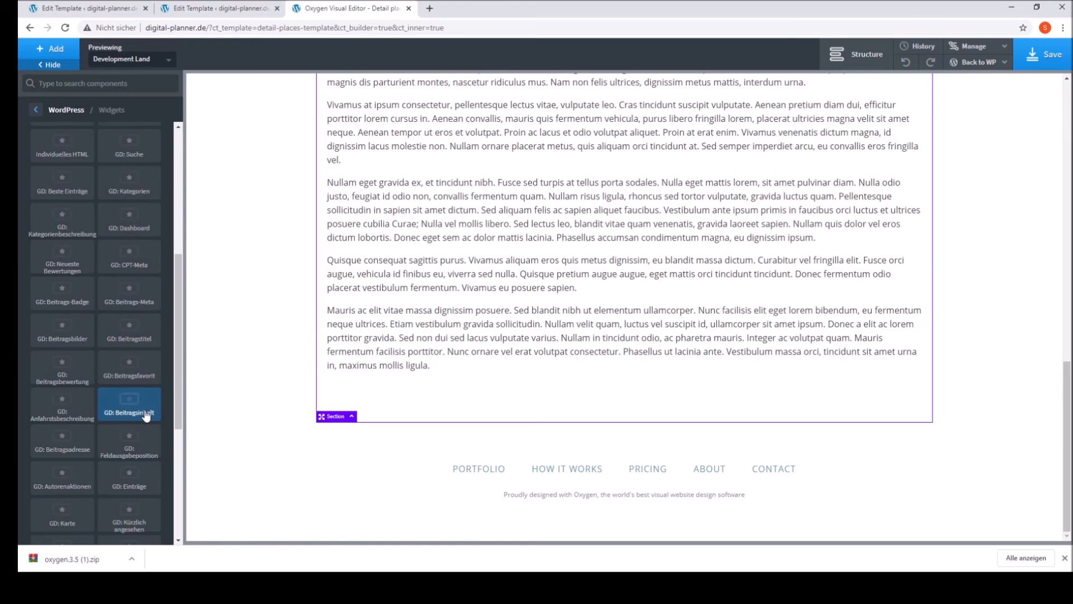
{"action": "scroll", "coordinate": [139, 480], "scroll_direction": "down", "scroll_amount": 2}
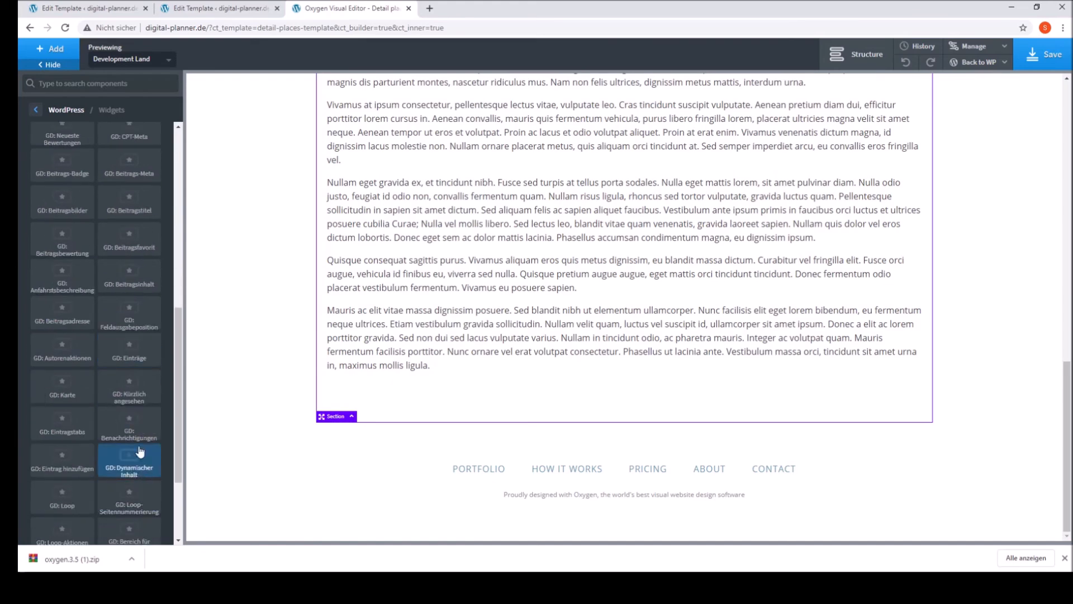
{"action": "left_click", "coordinate": [139, 354]}
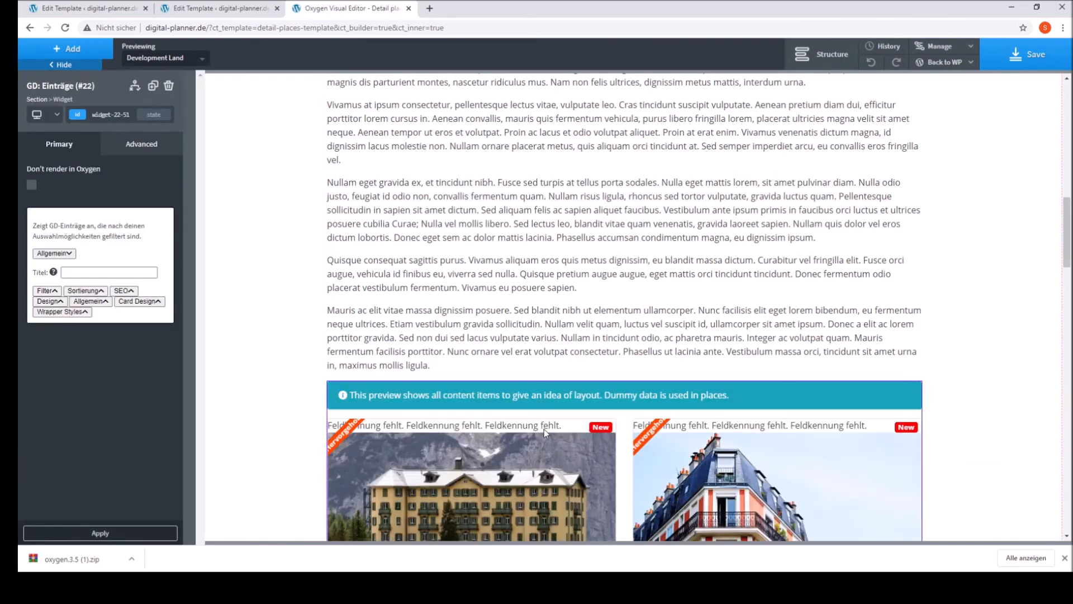
Step: Set the listings widget's layout to Tabellenansicht (Drei Spalten) and apply it
{"action": "scroll", "coordinate": [650, 499], "scroll_direction": "down", "scroll_amount": 2}
{"action": "scroll", "coordinate": [625, 526], "scroll_direction": "down", "scroll_amount": 8}
{"action": "scroll", "coordinate": [474, 168], "scroll_direction": "up", "scroll_amount": 7}
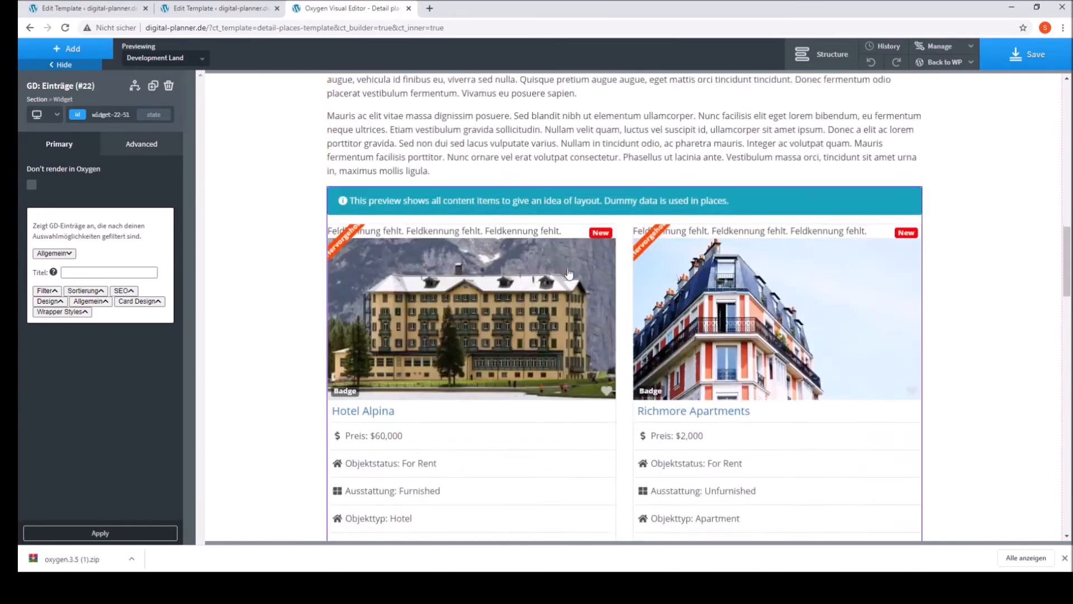
{"action": "scroll", "coordinate": [354, 271], "scroll_direction": "down", "scroll_amount": 11}
{"action": "left_click", "coordinate": [50, 300]}
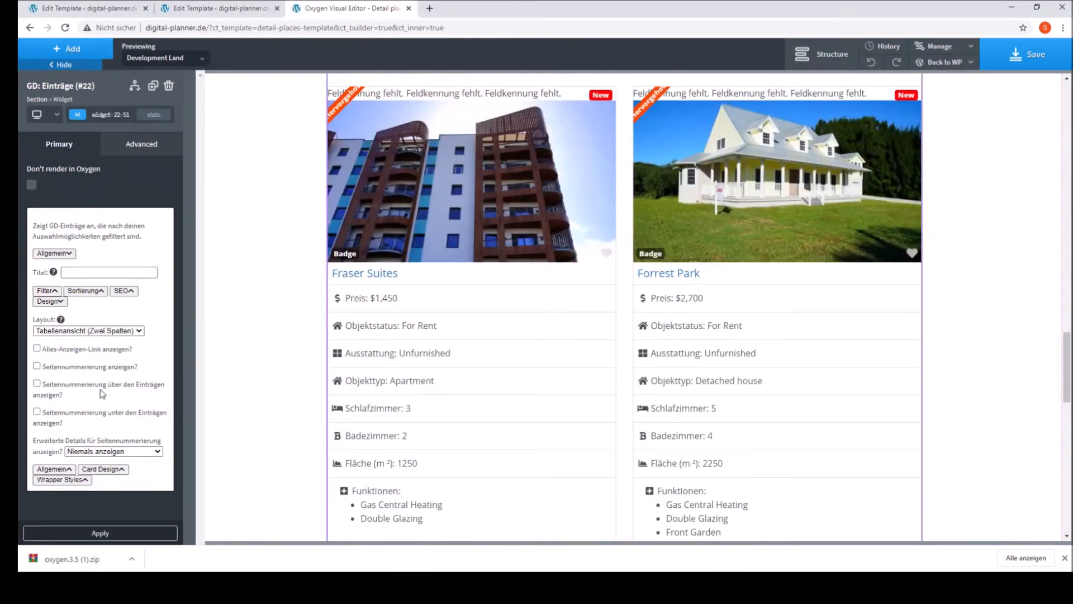
{"action": "left_click", "coordinate": [123, 372]}
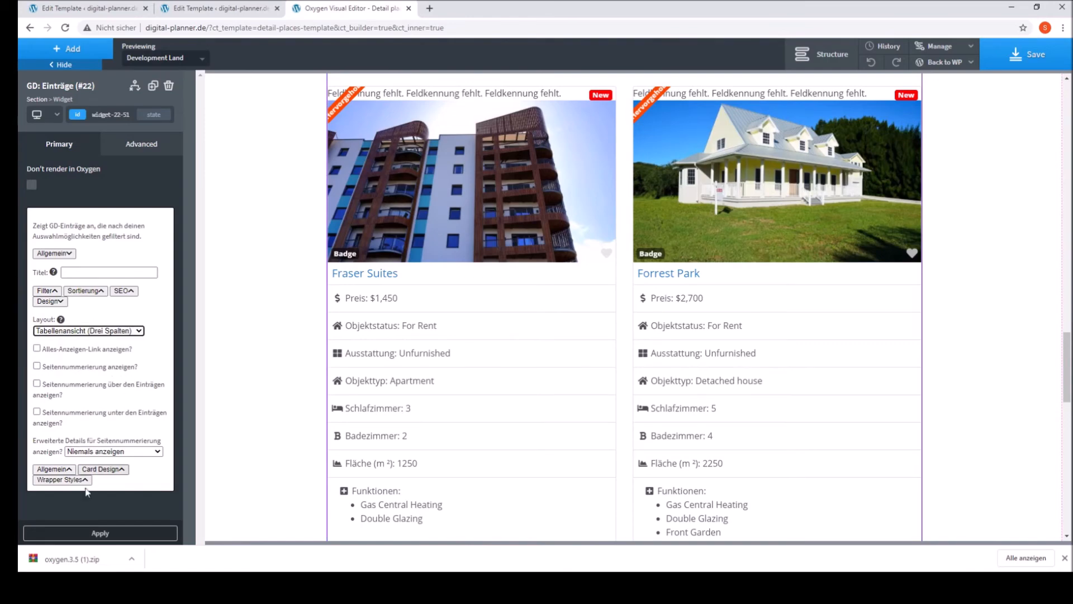
{"action": "left_click", "coordinate": [101, 534]}
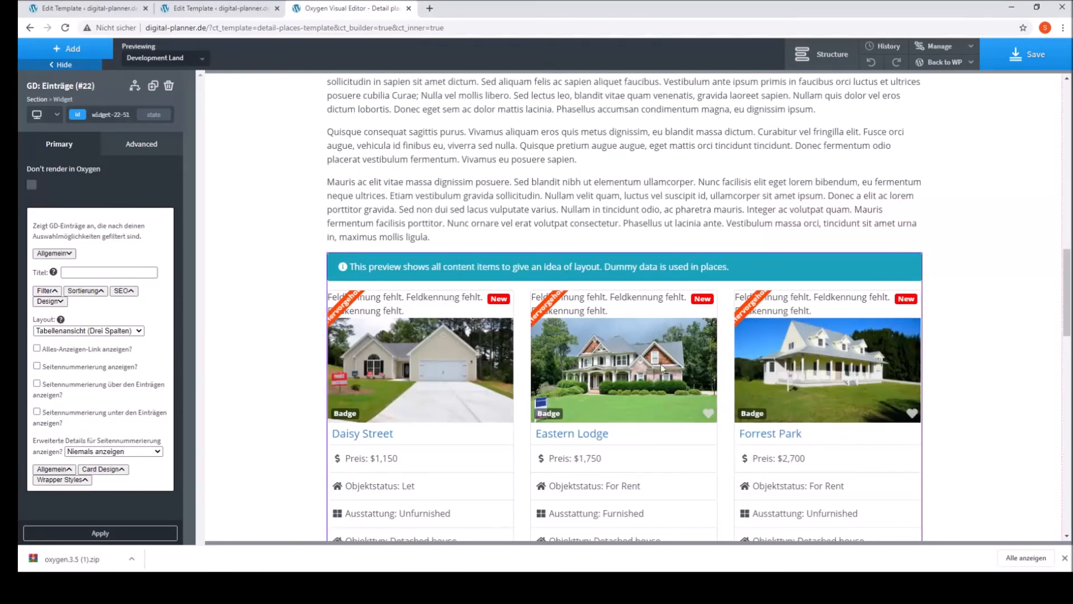
Step: Examine the listings widget's card design options and the layout of the whole template
{"action": "left_click", "coordinate": [96, 472]}
{"action": "scroll", "coordinate": [98, 478], "scroll_direction": "down", "scroll_amount": 2}
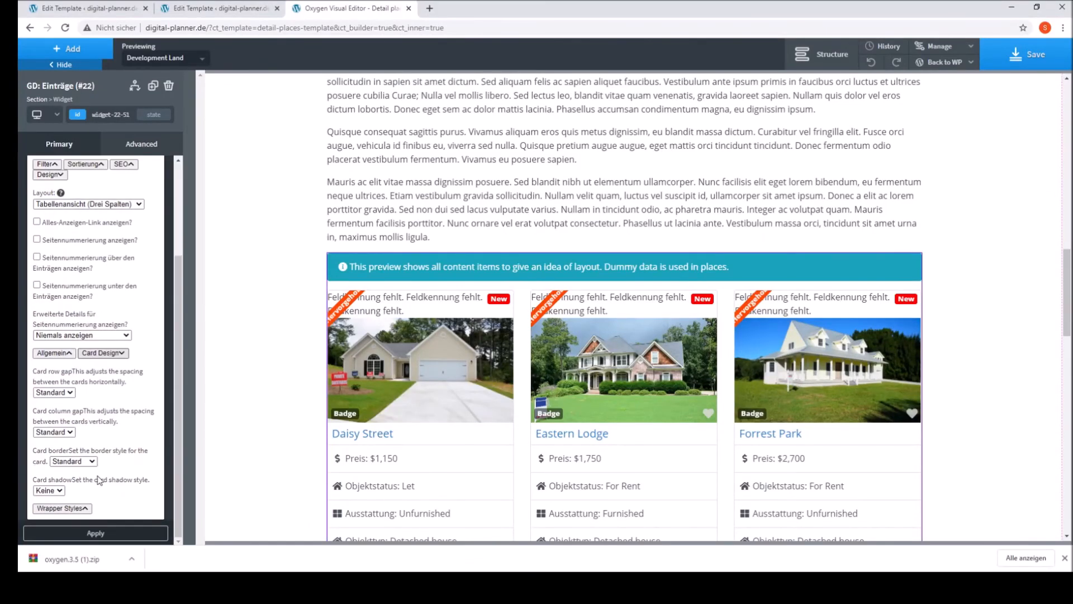
{"action": "left_click", "coordinate": [103, 353]}
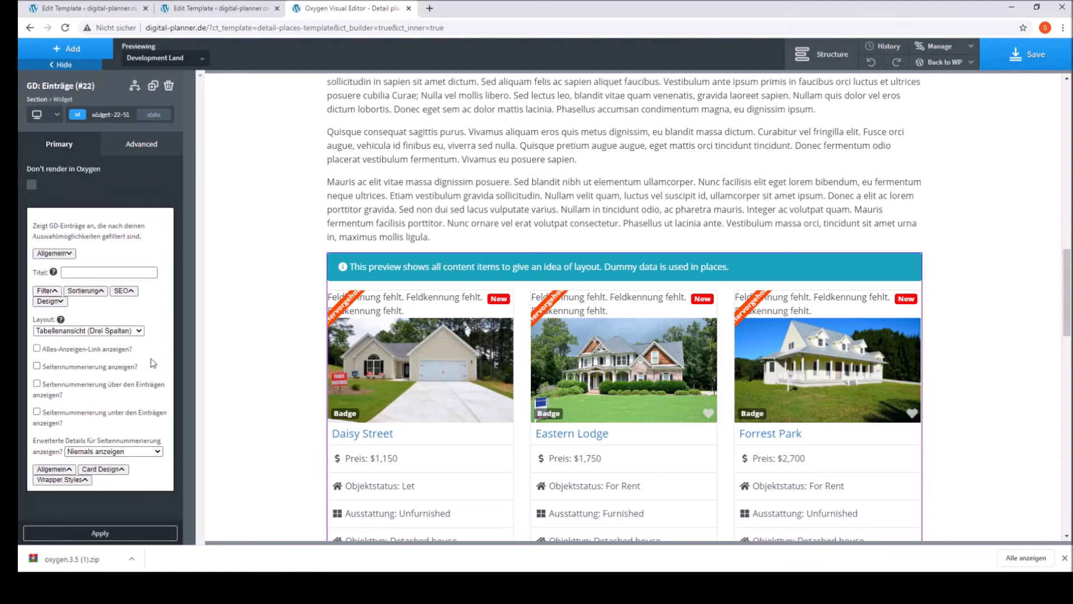
{"action": "scroll", "coordinate": [654, 386], "scroll_direction": "down", "scroll_amount": 15}
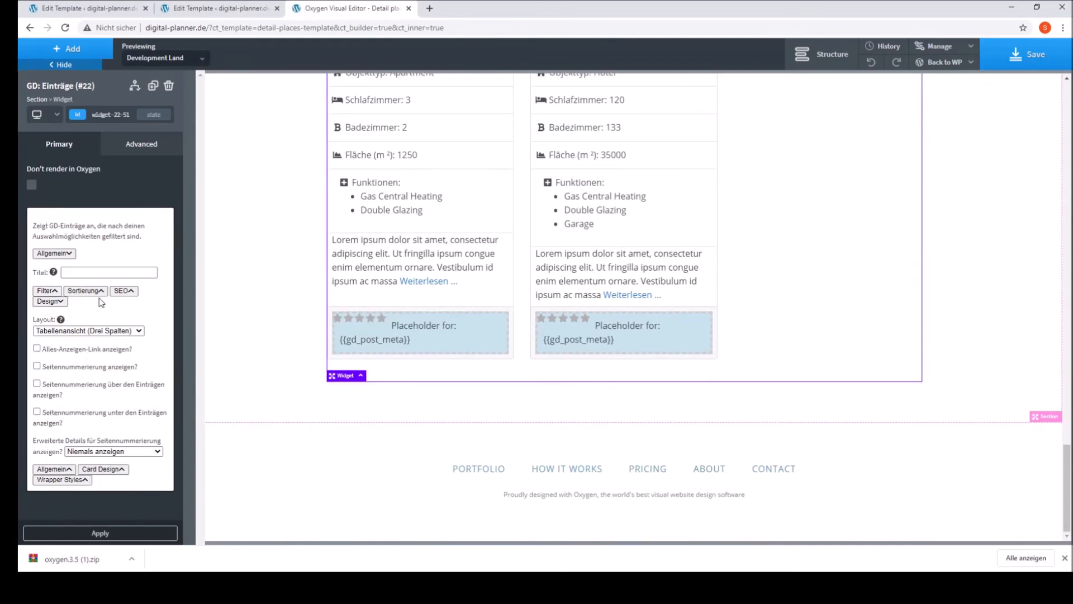
{"action": "scroll", "coordinate": [573, 372], "scroll_direction": "up", "scroll_amount": 10}
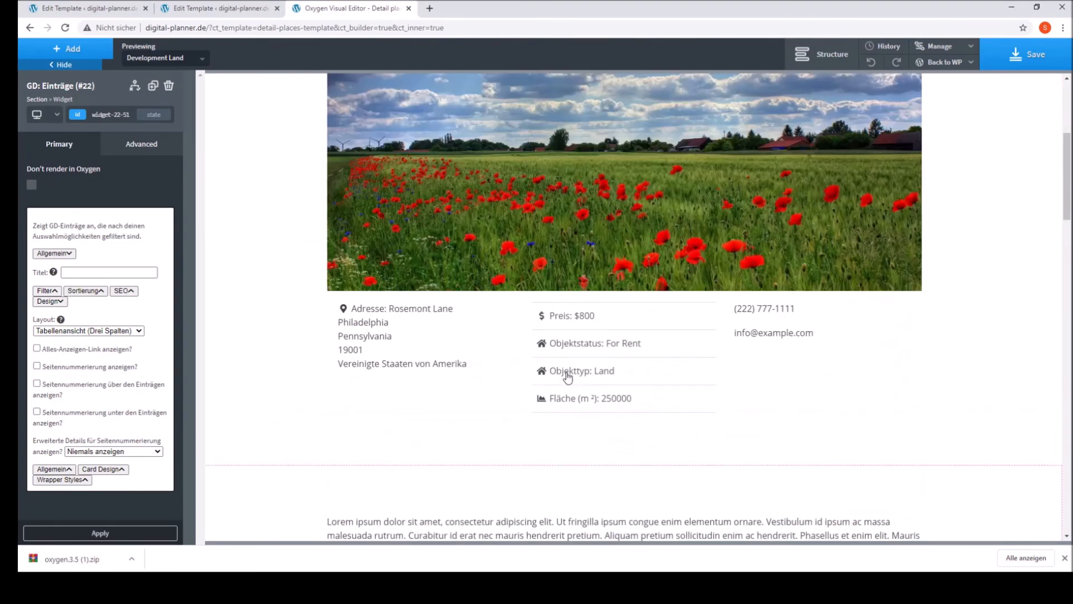
Step: Save the template and check the Development Land place page on the live site in a new browser tab
{"action": "left_click", "coordinate": [1027, 54]}
{"action": "left_click", "coordinate": [429, 9]}
{"action": "type", "text": "d"}
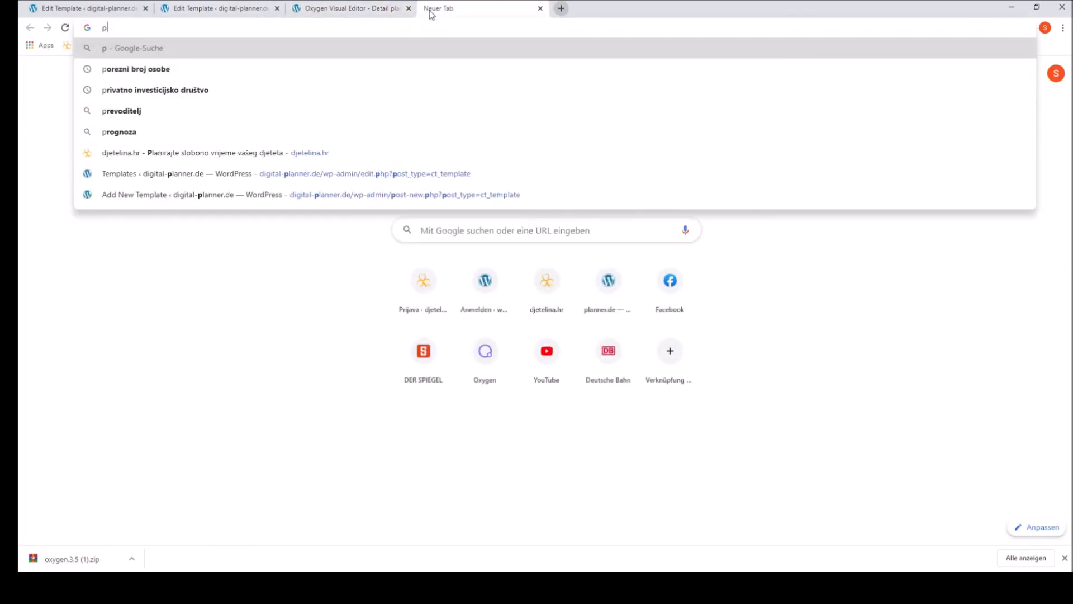
{"action": "type", "text": "igital-planner.de"}
{"action": "key", "text": "Return"}
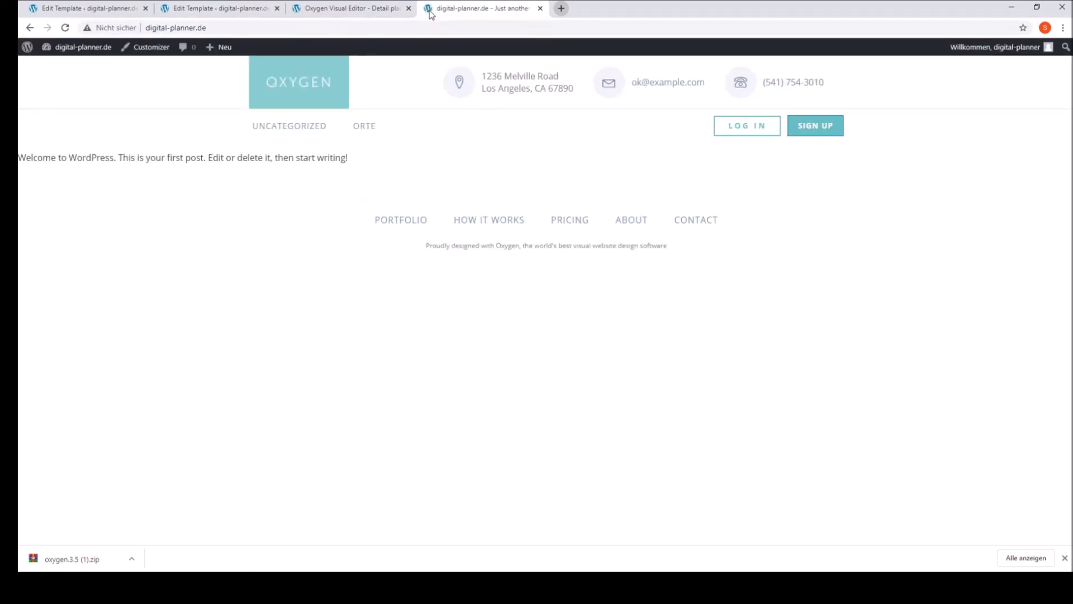
{"action": "left_click", "coordinate": [352, 128]}
{"action": "left_click", "coordinate": [397, 350]}
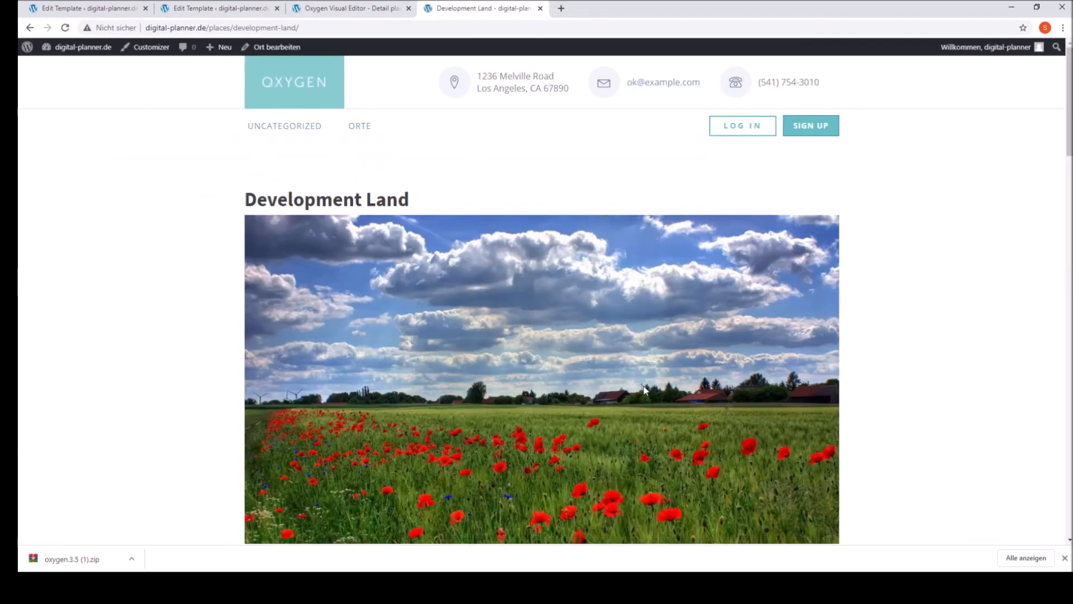
{"action": "scroll", "coordinate": [662, 317], "scroll_direction": "down", "scroll_amount": 15}
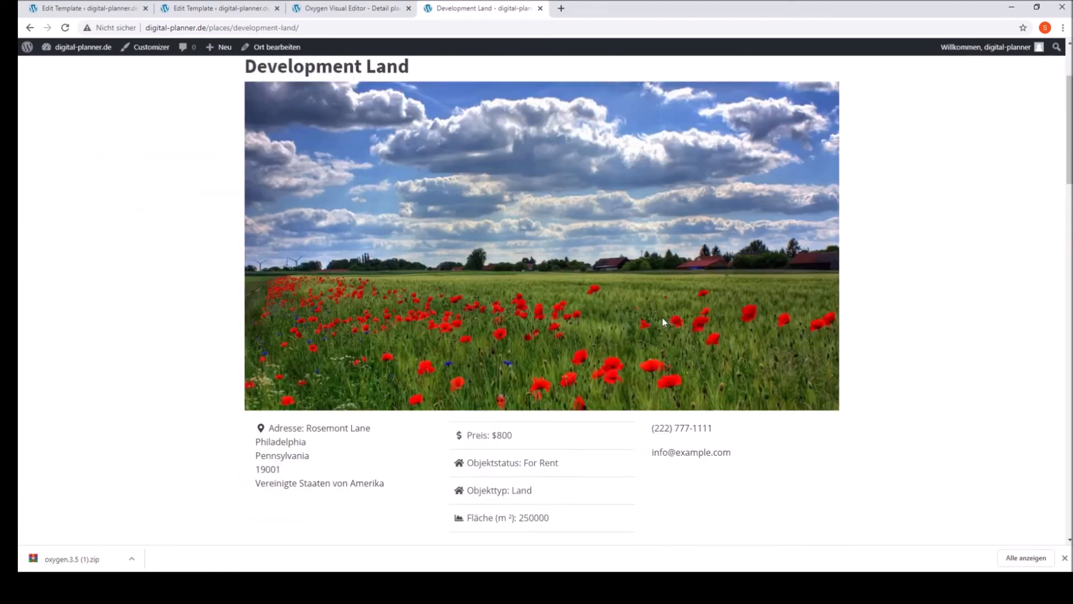
{"action": "scroll", "coordinate": [452, 360], "scroll_direction": "down", "scroll_amount": 8}
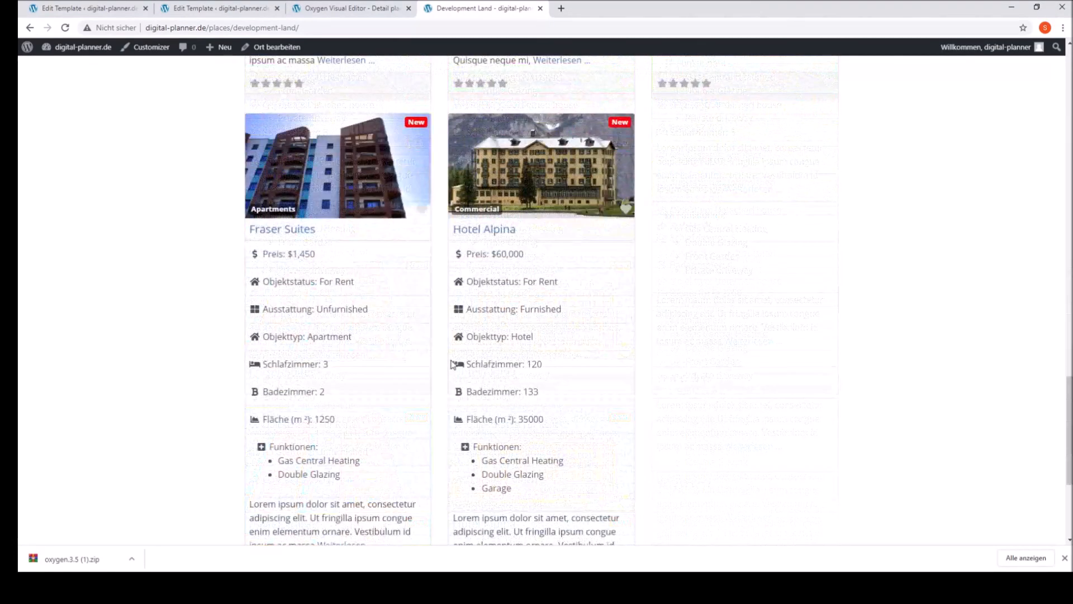
{"action": "scroll", "coordinate": [452, 360], "scroll_direction": "up", "scroll_amount": 20}
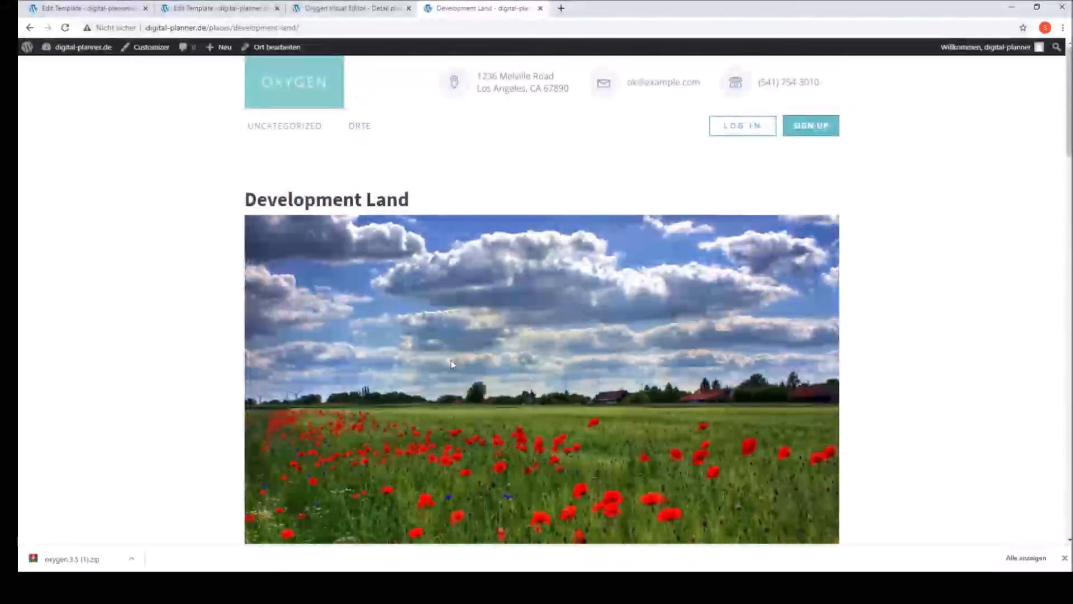
Step: Return to the WordPress admin and open the GD-Details page for editing
{"action": "left_click", "coordinate": [340, 7]}
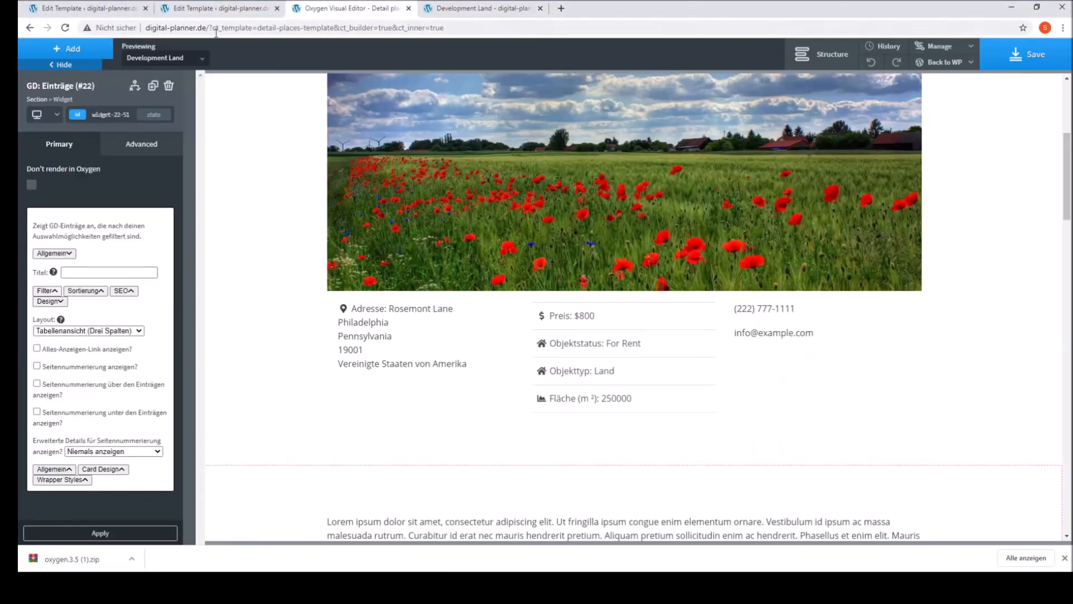
{"action": "left_click", "coordinate": [221, 8]}
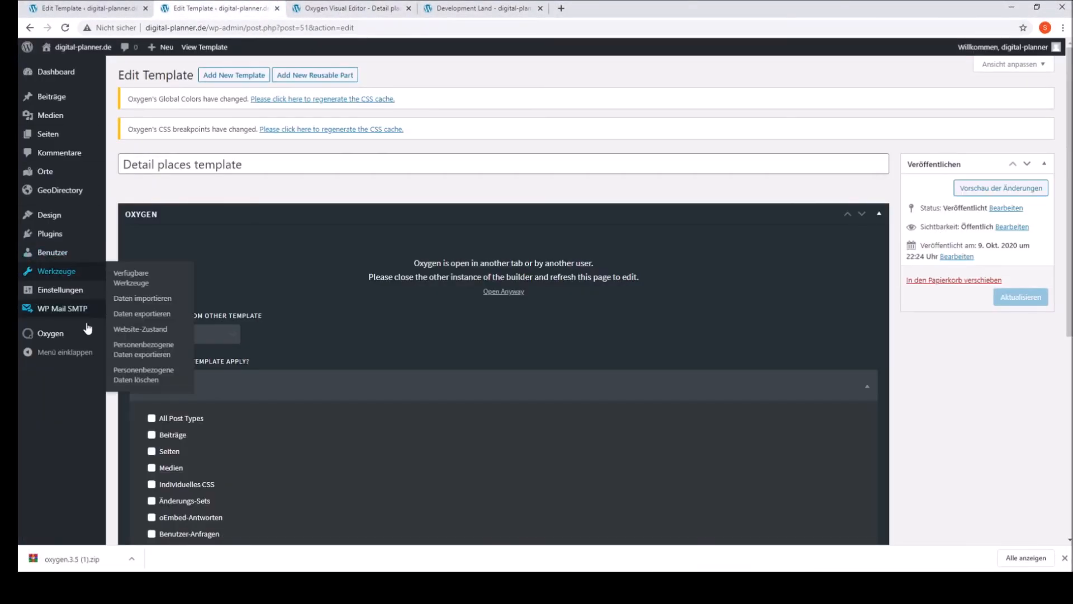
{"action": "left_click", "coordinate": [59, 137]}
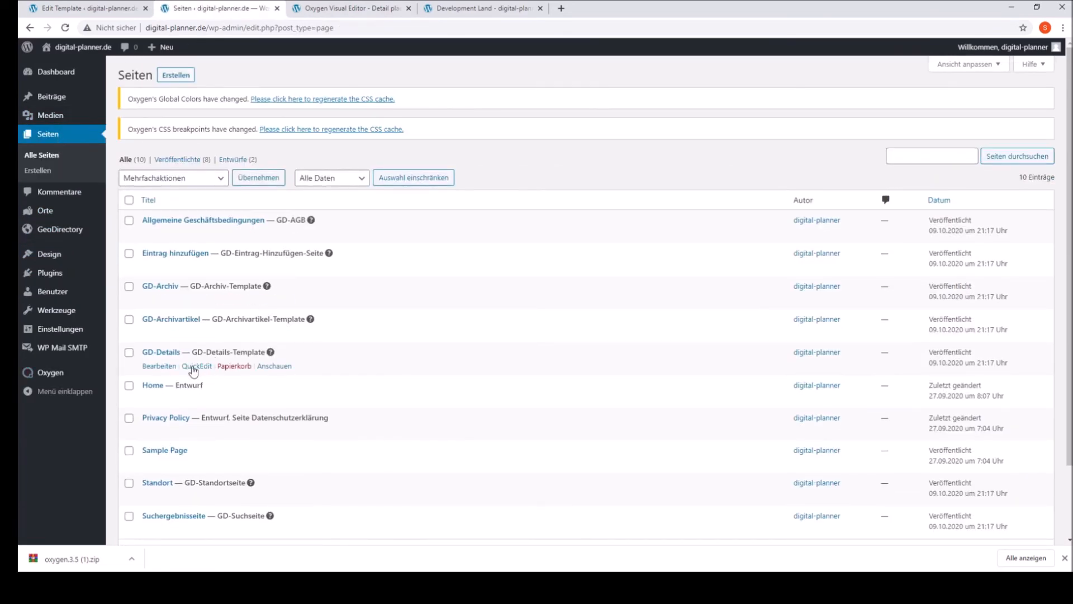
{"action": "left_click", "coordinate": [152, 368]}
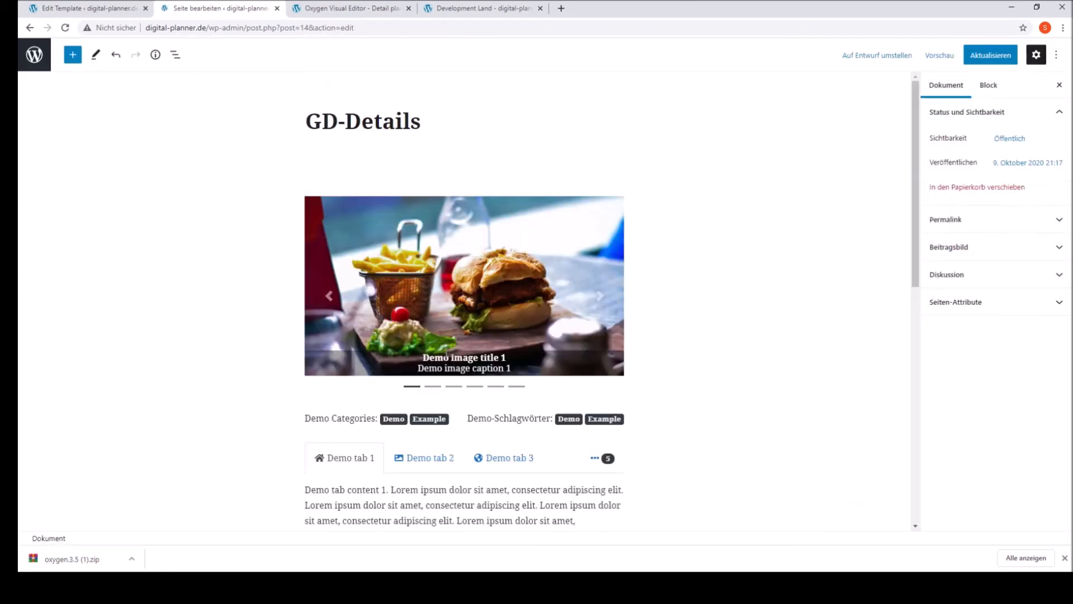
Step: Set the GD-Details page to render using the Detail places template and update the page
{"action": "scroll", "coordinate": [424, 386], "scroll_direction": "down", "scroll_amount": 10}
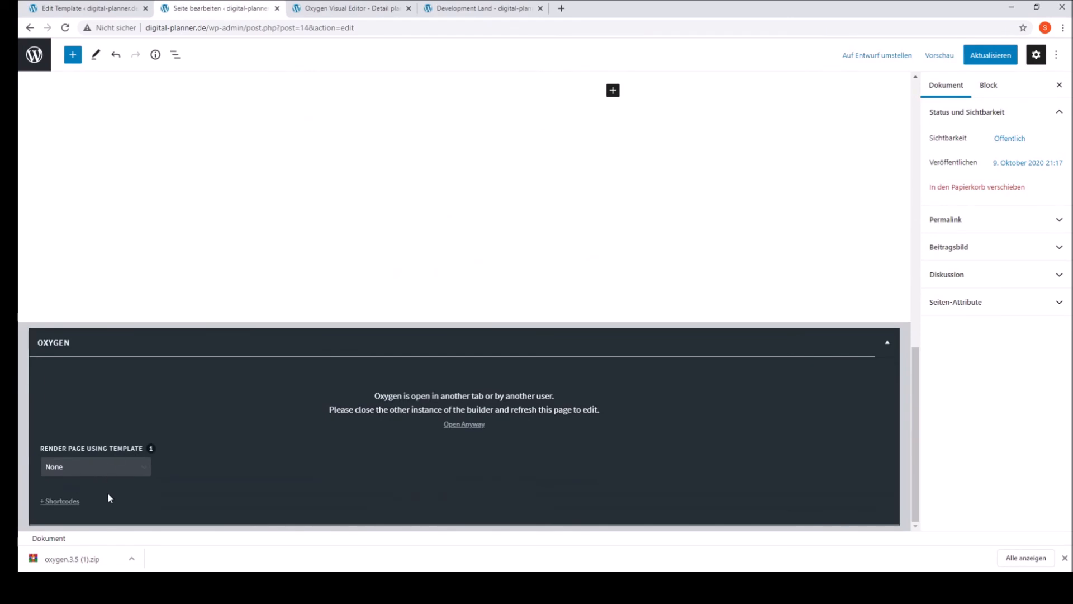
{"action": "left_click", "coordinate": [108, 518]}
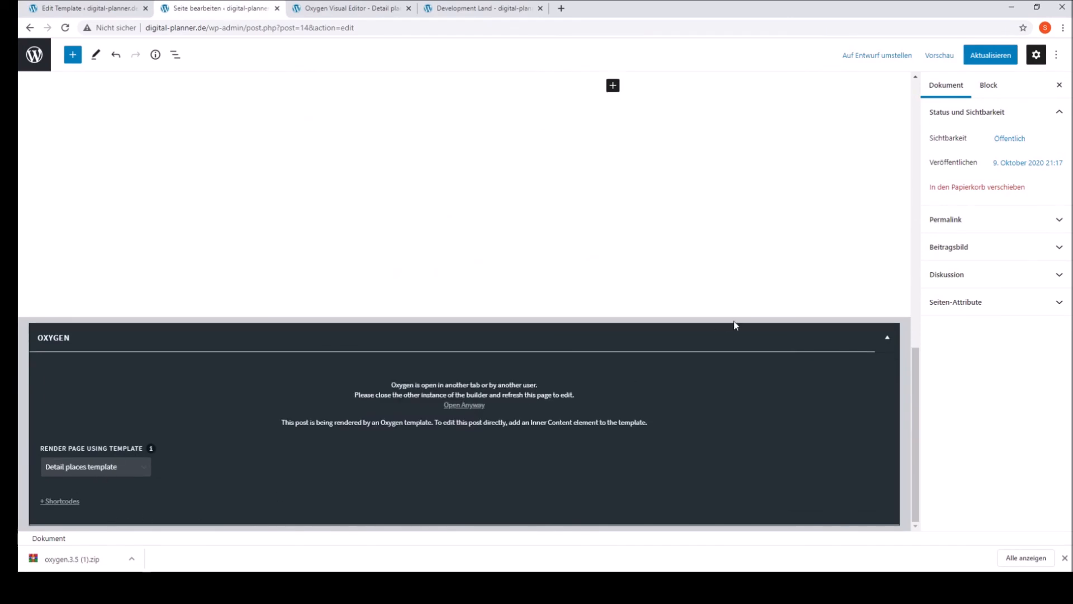
{"action": "left_click", "coordinate": [1014, 58]}
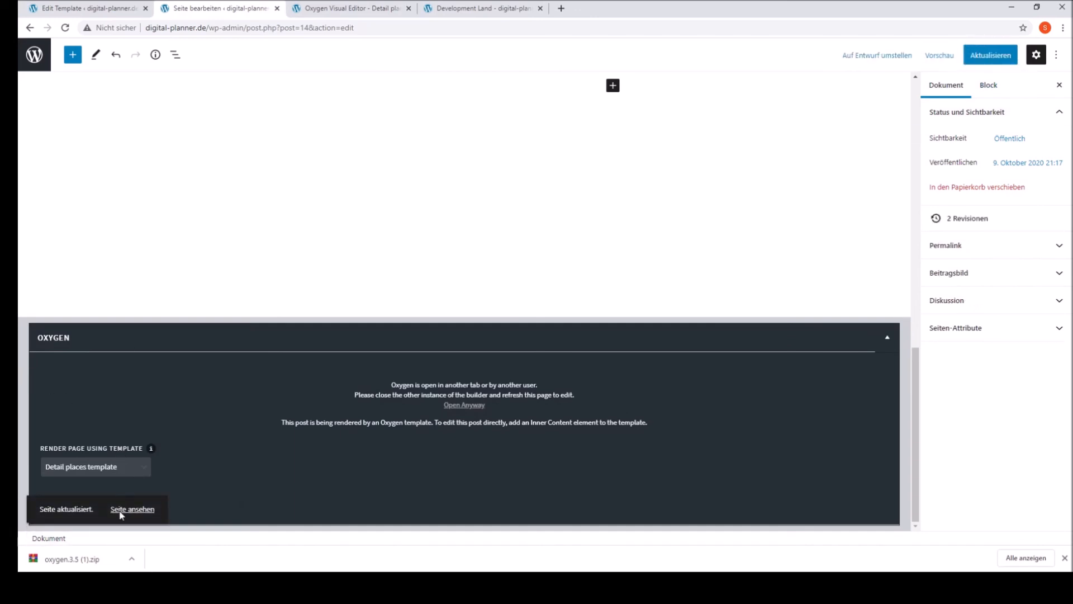
Step: Set the GD-Details page's render template to None and update the page
{"action": "left_click", "coordinate": [92, 478]}
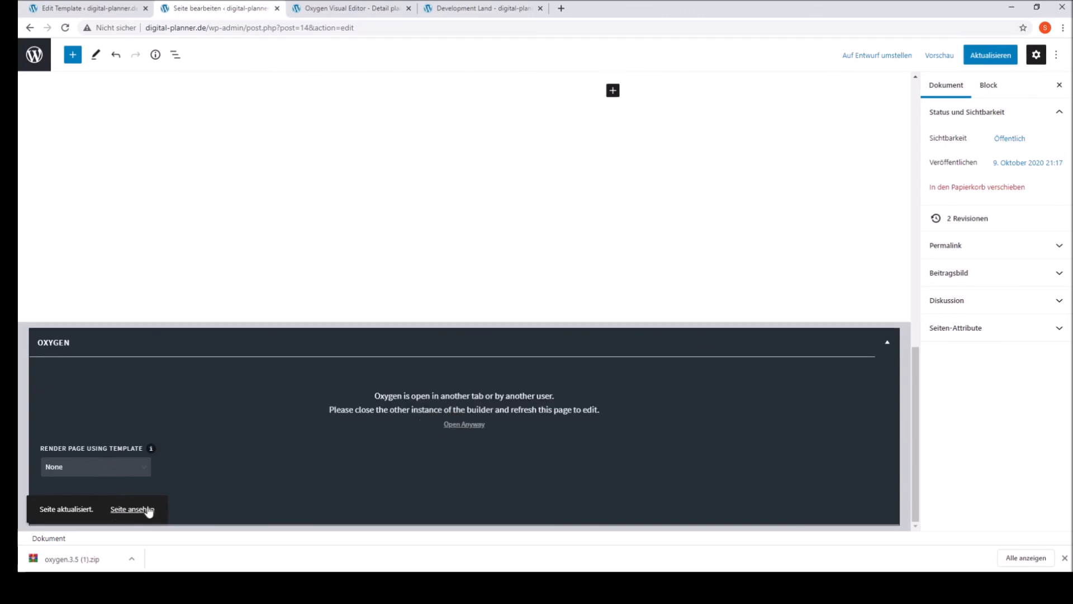
{"action": "left_click", "coordinate": [1006, 54]}
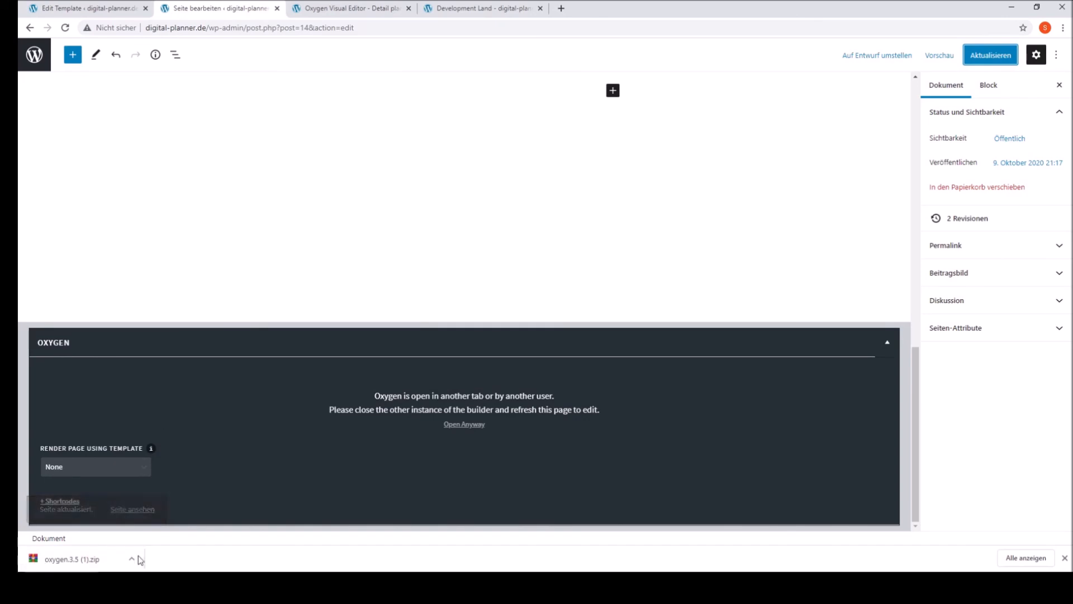
Step: Set the GD-Details page's render template back to Detail places template and update the page
{"action": "left_click", "coordinate": [150, 470]}
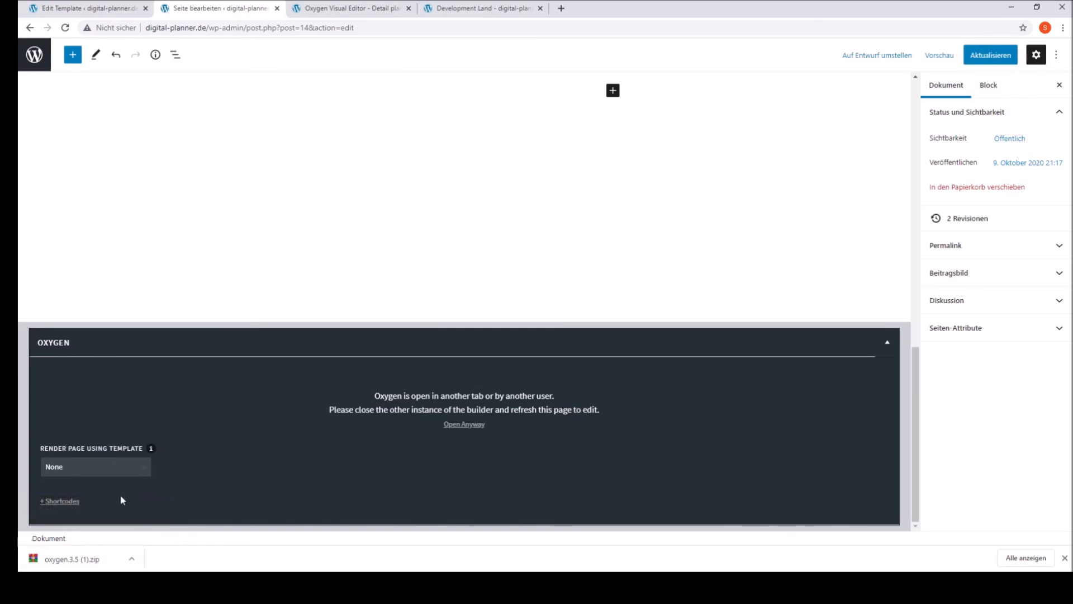
{"action": "left_click", "coordinate": [114, 519]}
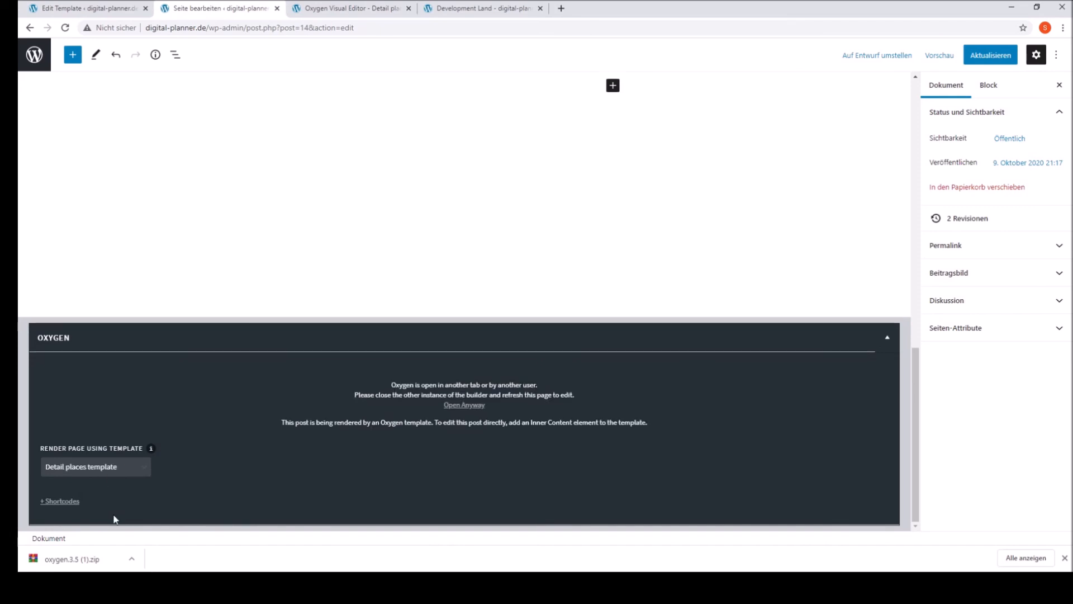
{"action": "left_click", "coordinate": [990, 55]}
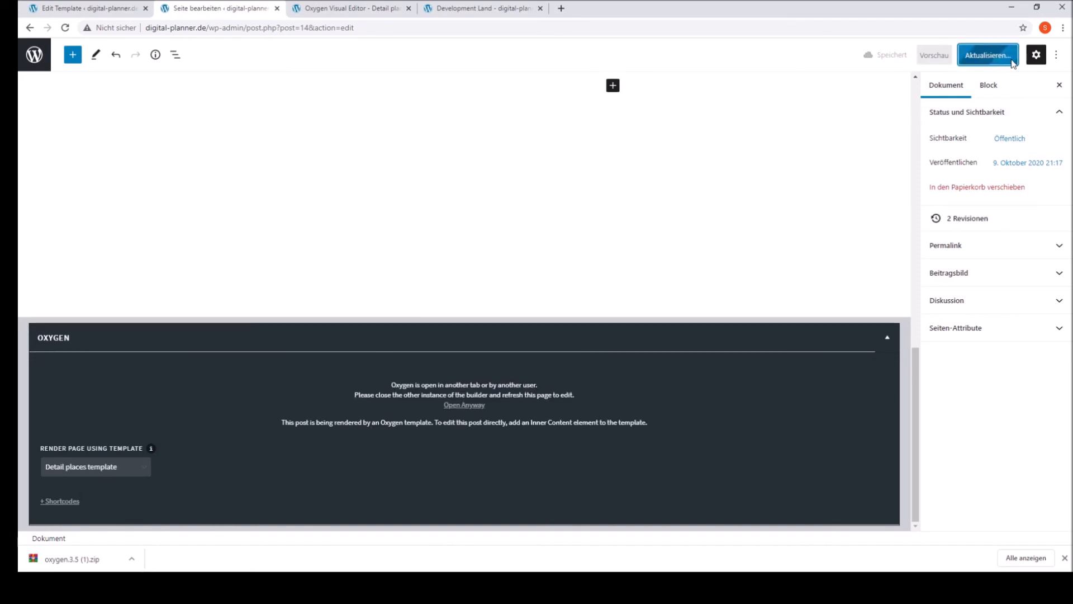
Step: Examine the GD-Details page from its title through the demo content to the Oxygen render settings
{"action": "scroll", "coordinate": [519, 347], "scroll_direction": "up", "scroll_amount": 10}
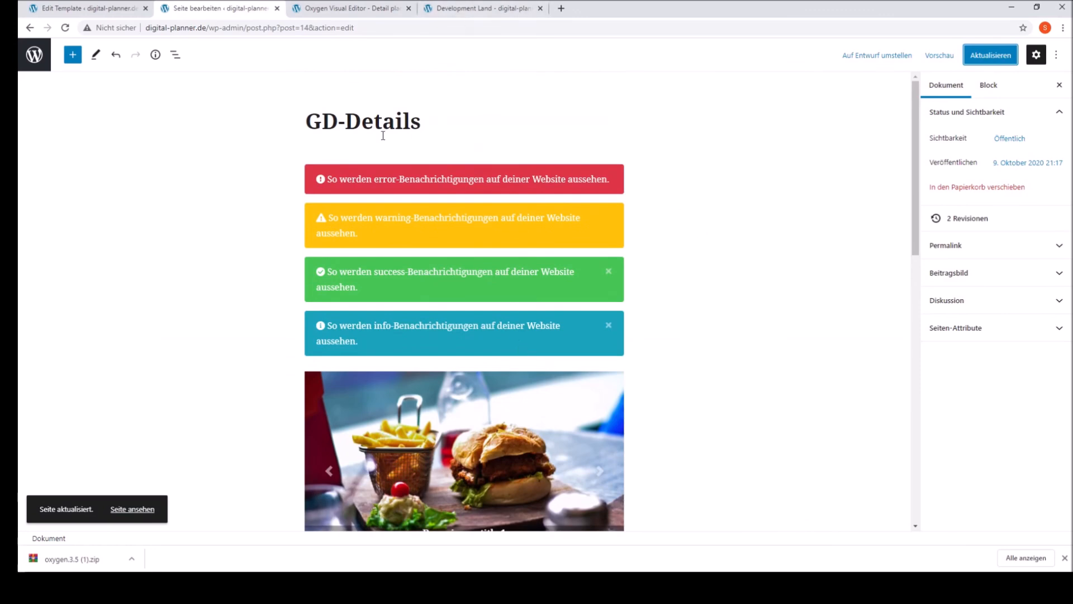
{"action": "scroll", "coordinate": [647, 205], "scroll_direction": "down", "scroll_amount": 8}
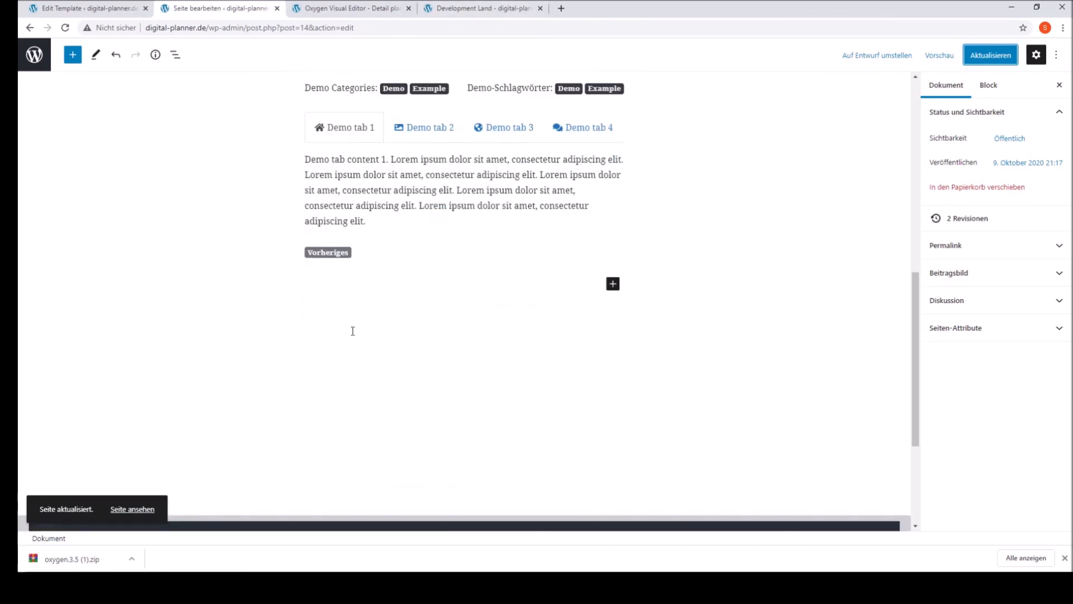
{"action": "scroll", "coordinate": [560, 367], "scroll_direction": "up", "scroll_amount": 4}
{"action": "scroll", "coordinate": [648, 229], "scroll_direction": "up", "scroll_amount": 5}
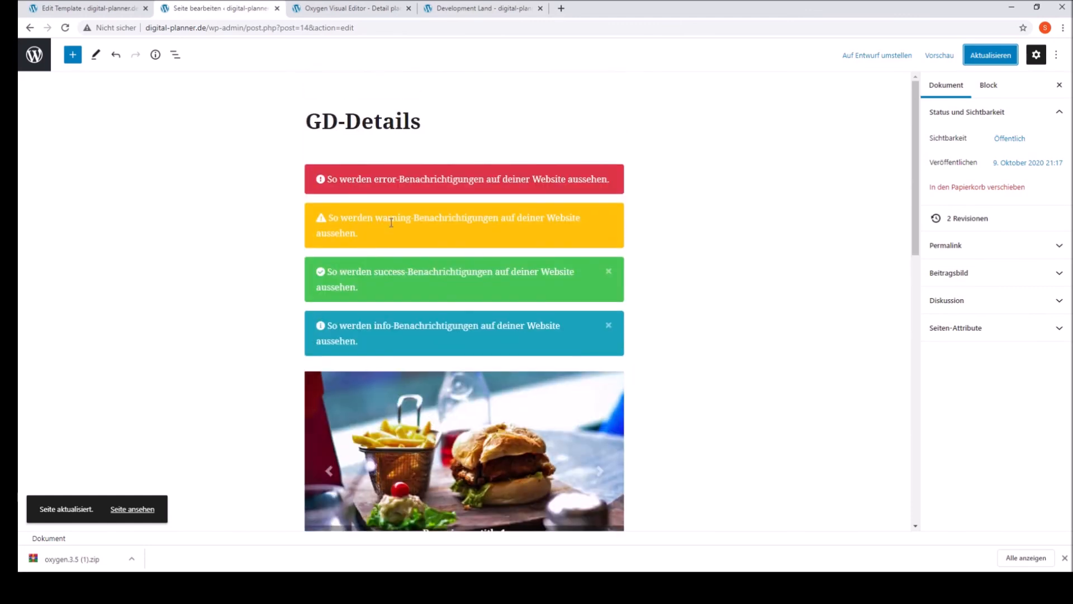
{"action": "scroll", "coordinate": [623, 422], "scroll_direction": "down", "scroll_amount": 8}
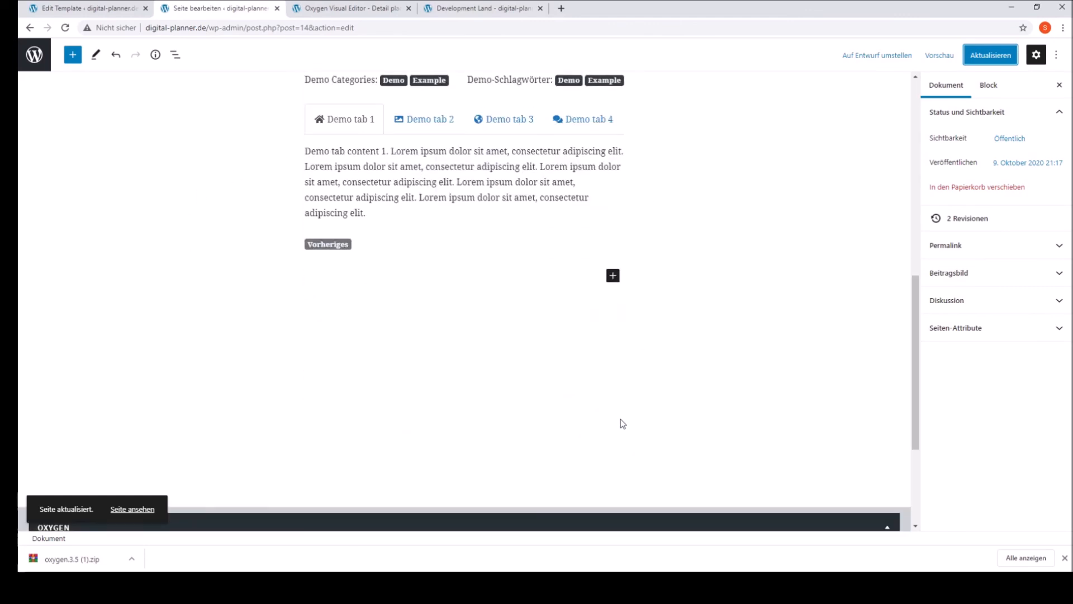
{"action": "scroll", "coordinate": [299, 460], "scroll_direction": "down", "scroll_amount": 2}
{"action": "scroll", "coordinate": [299, 455], "scroll_direction": "down", "scroll_amount": 2}
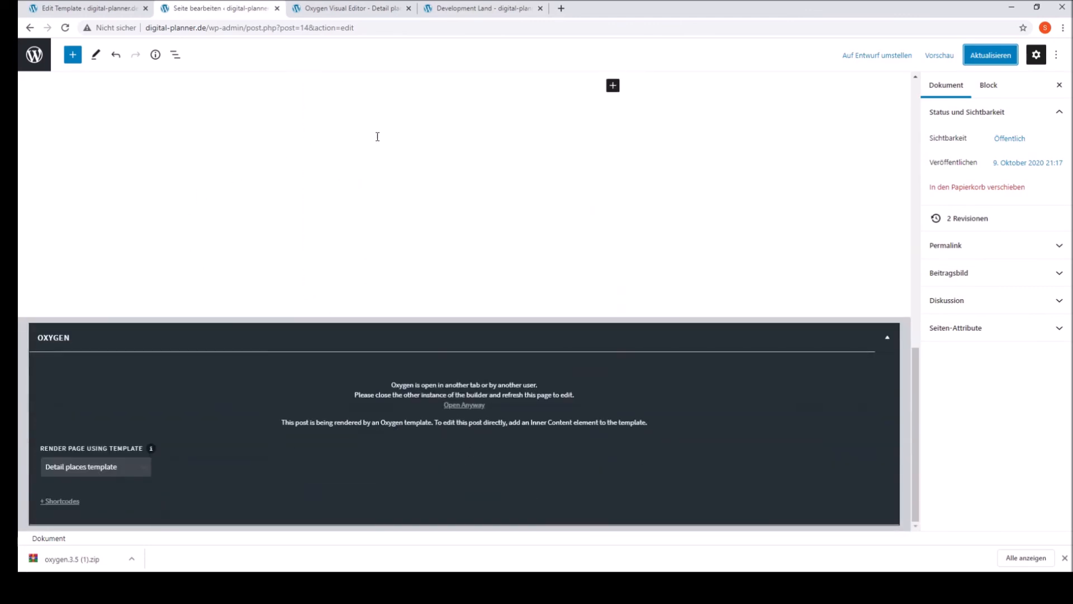
Step: Review the live Development Land place page and compare it with its template in the Oxygen editor
{"action": "left_click", "coordinate": [430, 8]}
{"action": "scroll", "coordinate": [703, 440], "scroll_direction": "down", "scroll_amount": 20}
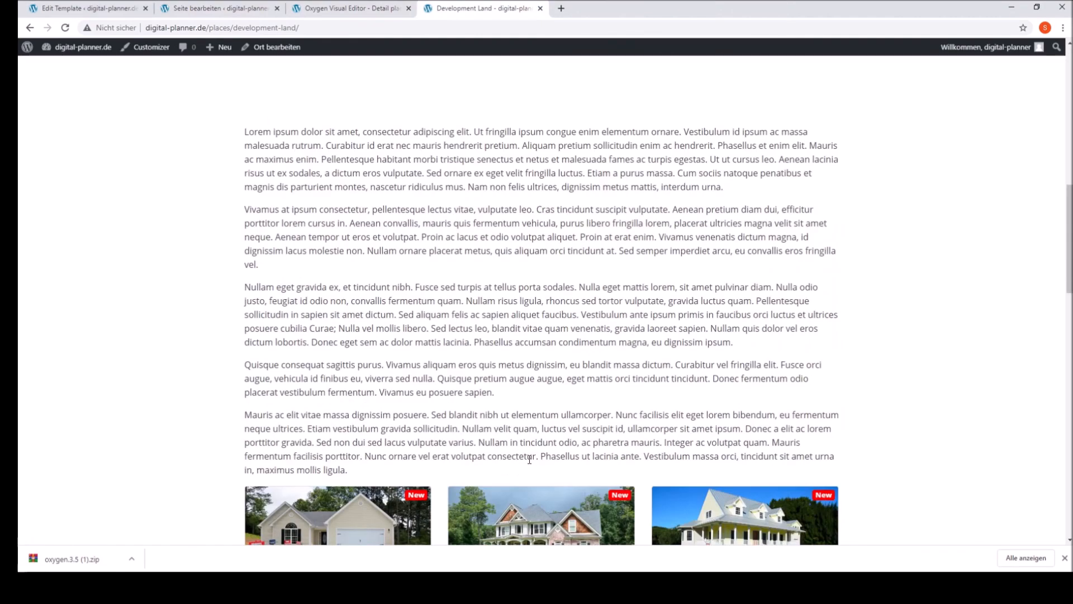
{"action": "scroll", "coordinate": [529, 459], "scroll_direction": "down", "scroll_amount": 5}
{"action": "scroll", "coordinate": [524, 461], "scroll_direction": "up", "scroll_amount": 20}
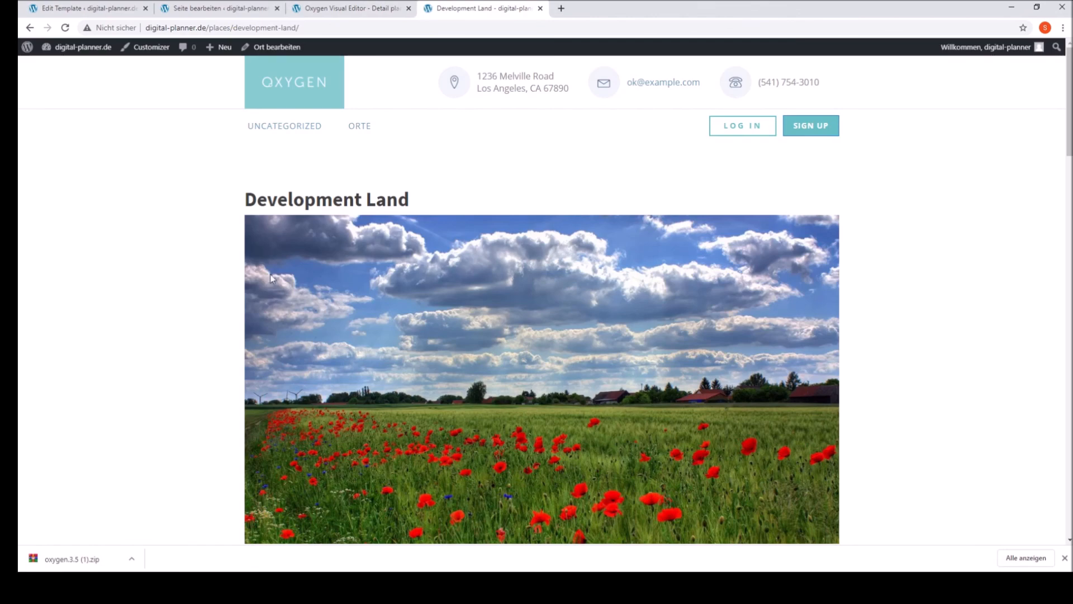
{"action": "left_click", "coordinate": [268, 8]}
{"action": "left_click", "coordinate": [354, 9]}
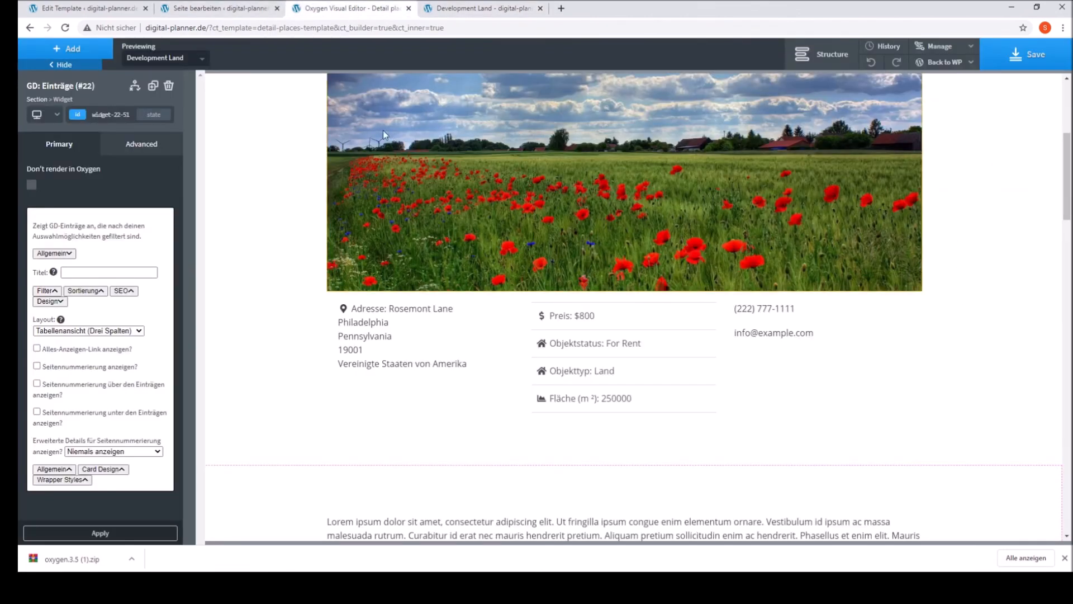
Step: Return to the GD-Details page in the WordPress editor, review its demo content and update the page
{"action": "left_click", "coordinate": [247, 9]}
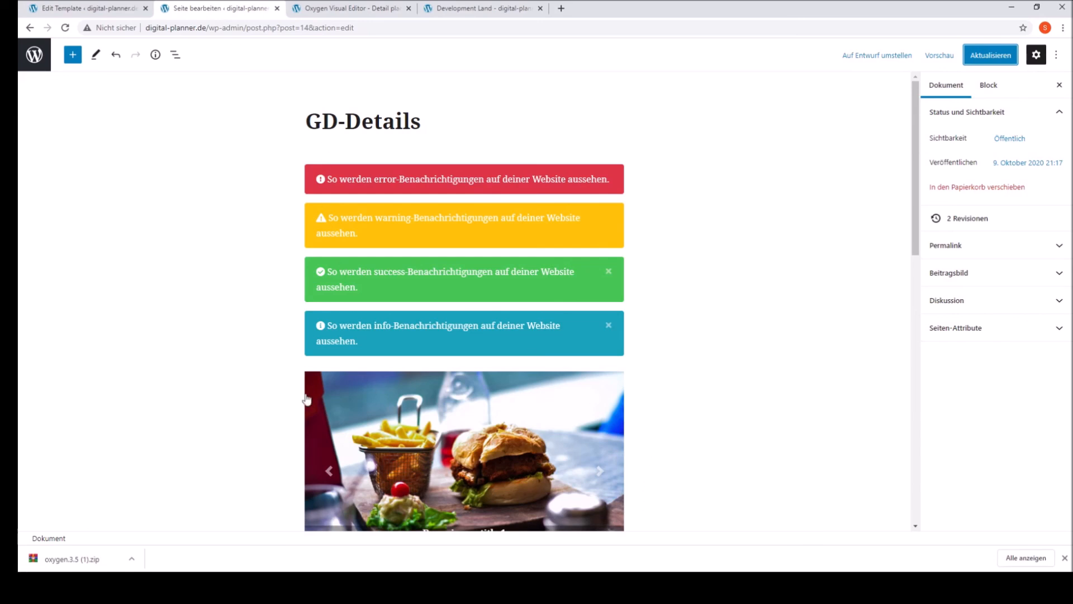
{"action": "scroll", "coordinate": [571, 379], "scroll_direction": "down", "scroll_amount": 2}
{"action": "scroll", "coordinate": [572, 378], "scroll_direction": "down", "scroll_amount": 1}
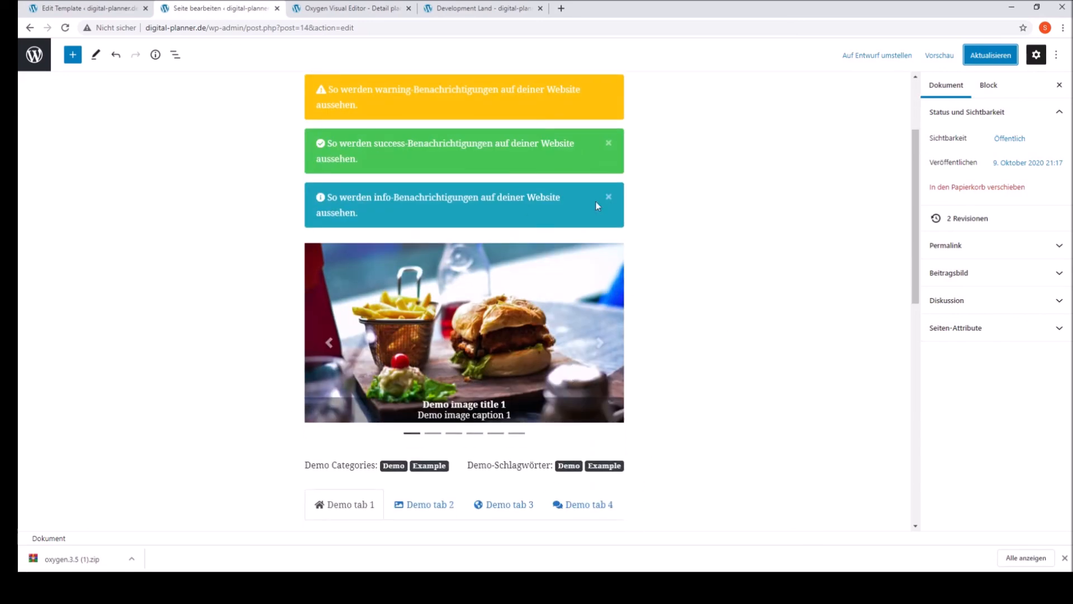
{"action": "scroll", "coordinate": [502, 397], "scroll_direction": "up", "scroll_amount": 2}
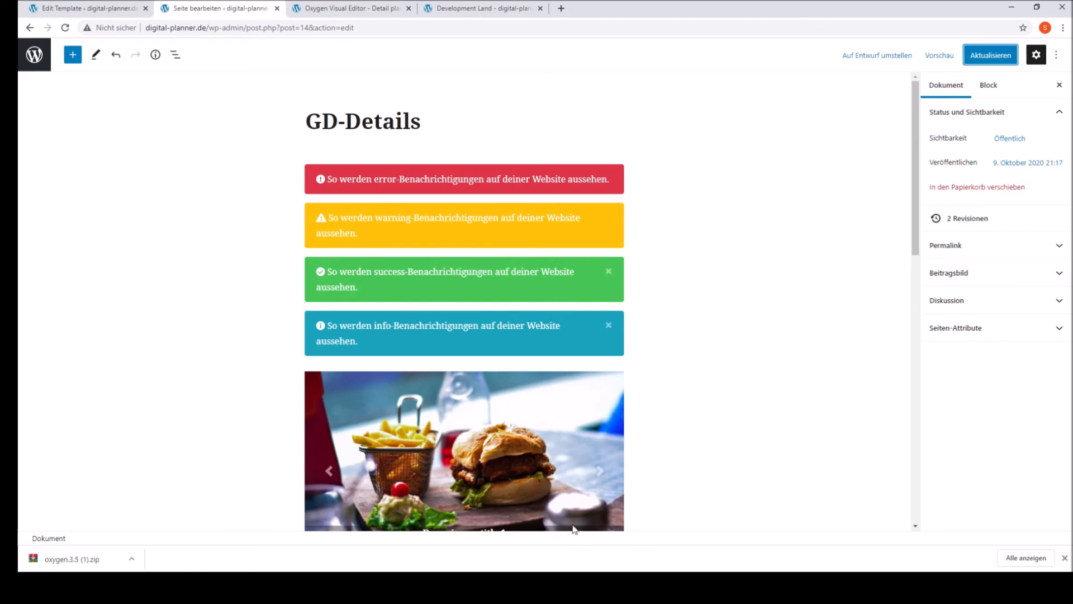
{"action": "left_click", "coordinate": [1011, 54]}
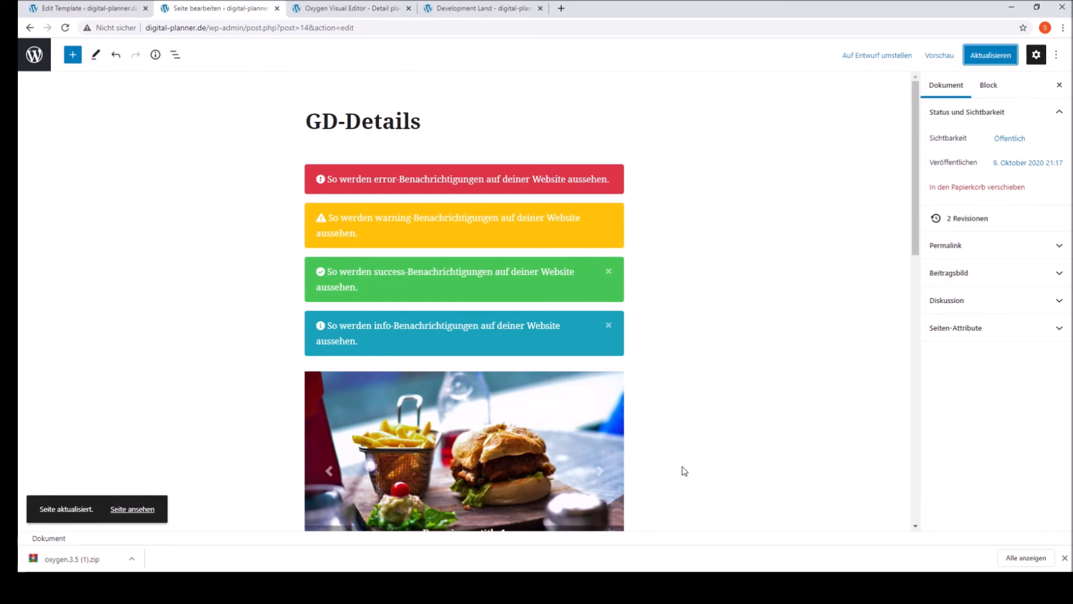